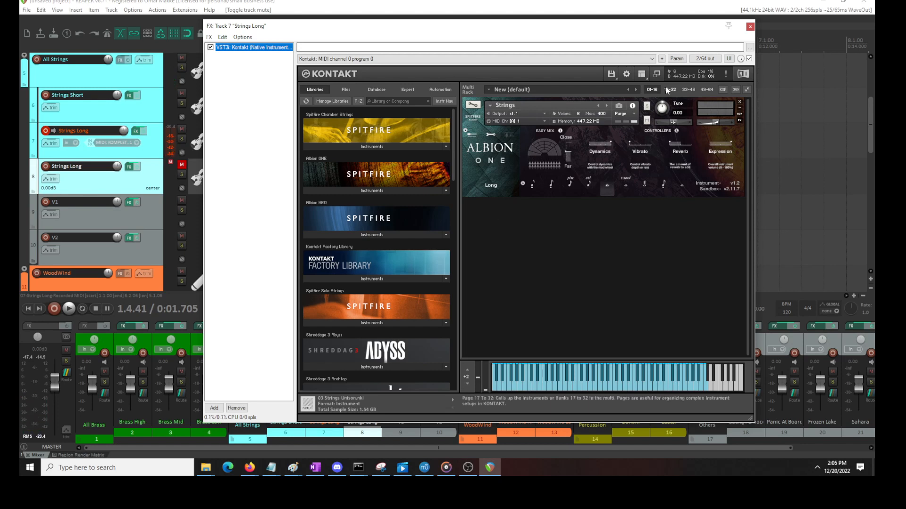
# Close the track 7 Kontakt window and move the MIDI item from Strings Long track 8 down to V1
pyautogui.click(750, 27)
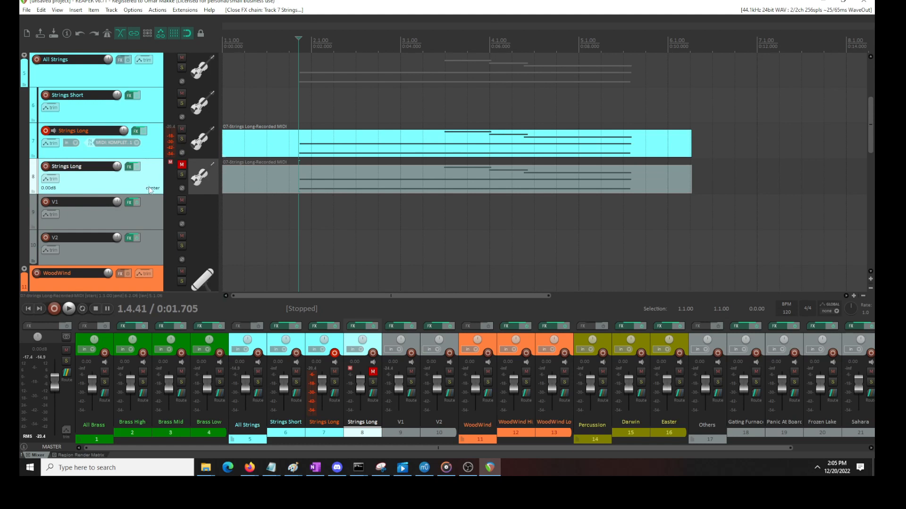
pyautogui.click(142, 153)
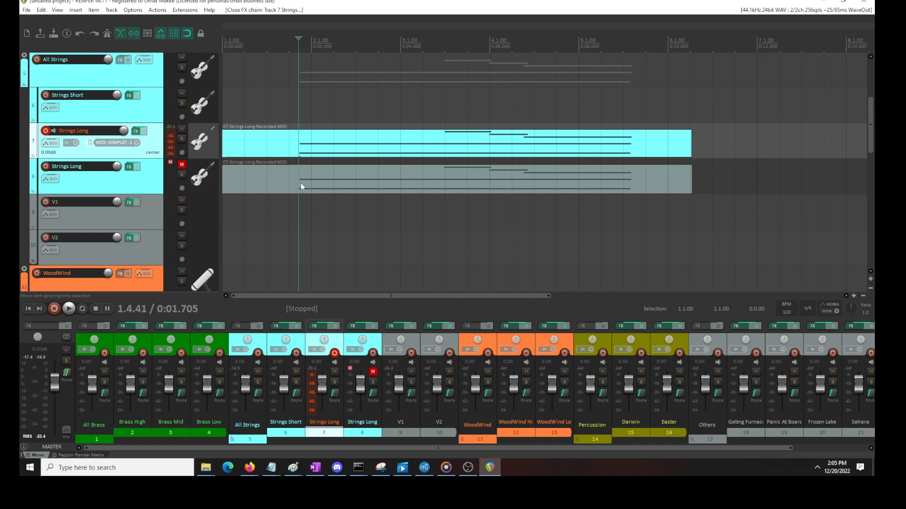
pyautogui.moveTo(300, 184); pyautogui.dragTo(298, 220)
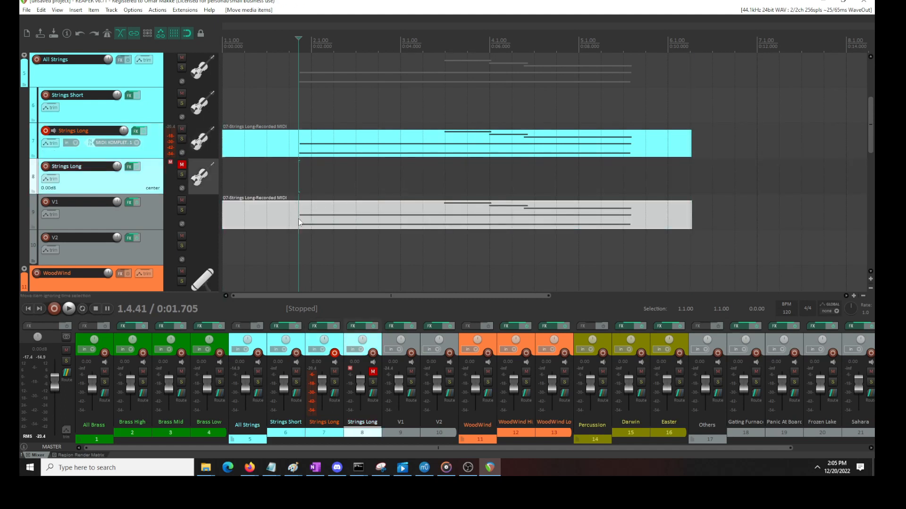
# Copy the MIDI item on Strings Long track 7 onto track 8 and align its start with 1.1.00
pyautogui.click(314, 154)
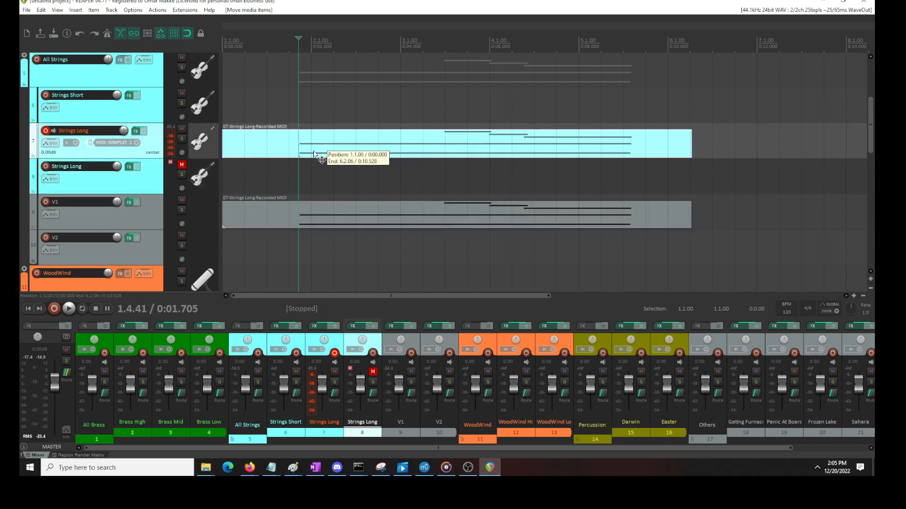
pyautogui.hotkey('ctrl', 'v')
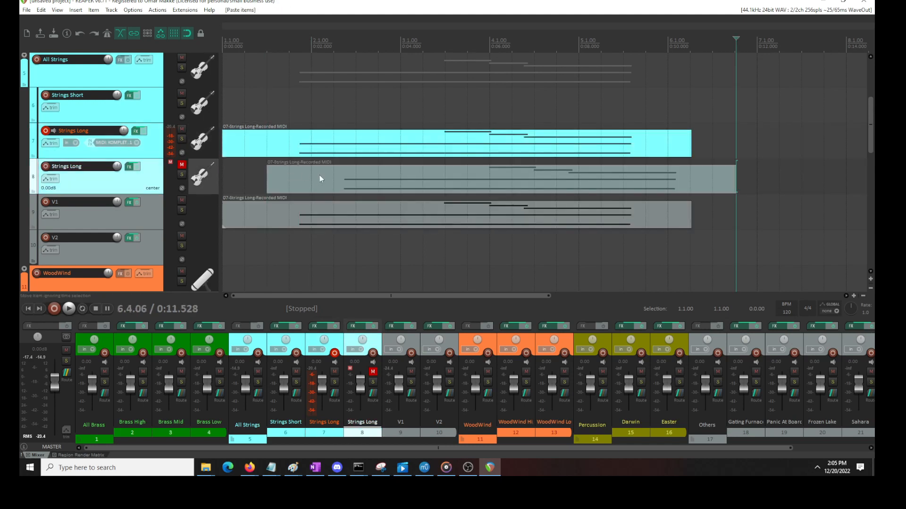
pyautogui.moveTo(318, 175); pyautogui.dragTo(202, 169)
# Play the string layers from 1.4.00 with track 8 muted, and again with track 8 unmuted
pyautogui.click(300, 112)
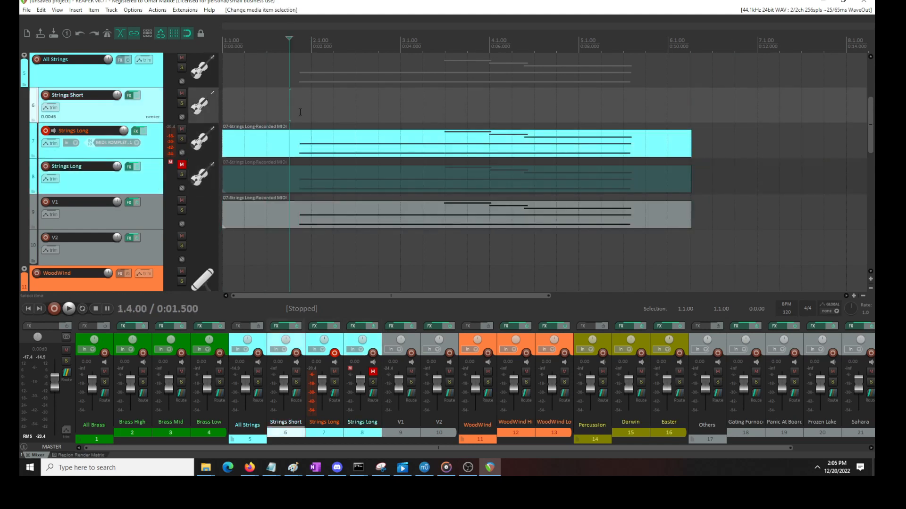
pyautogui.press('space')
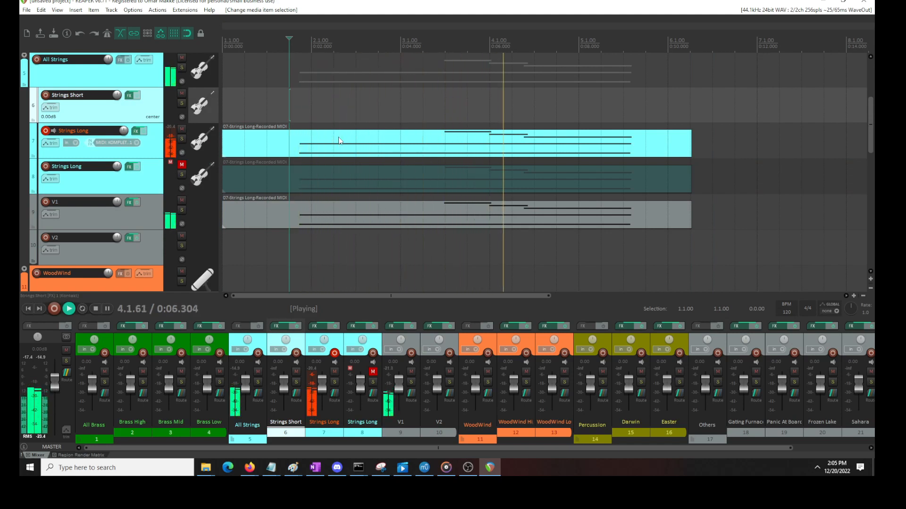
pyautogui.press('space')
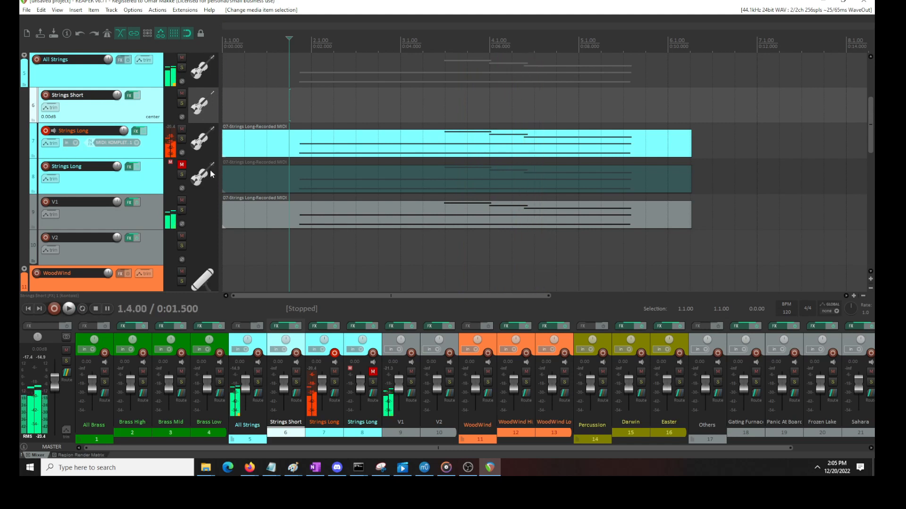
pyautogui.click(181, 164)
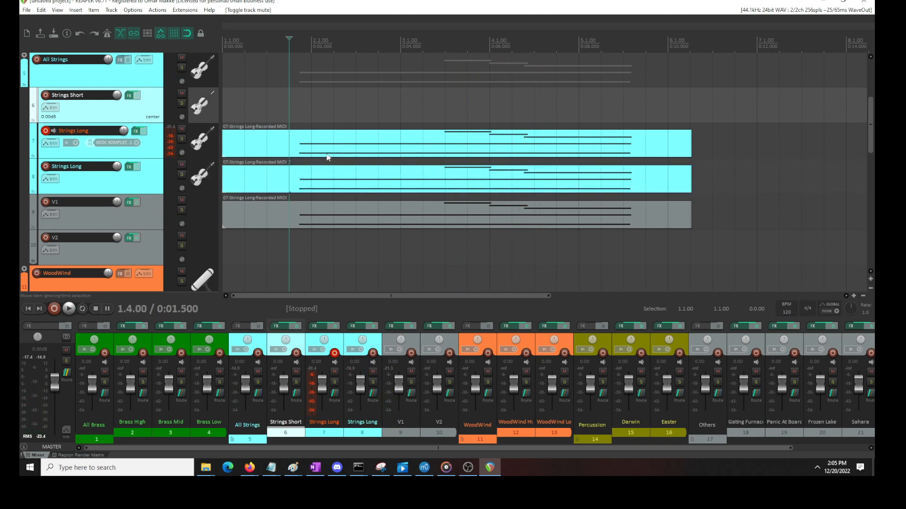
pyautogui.press('space')
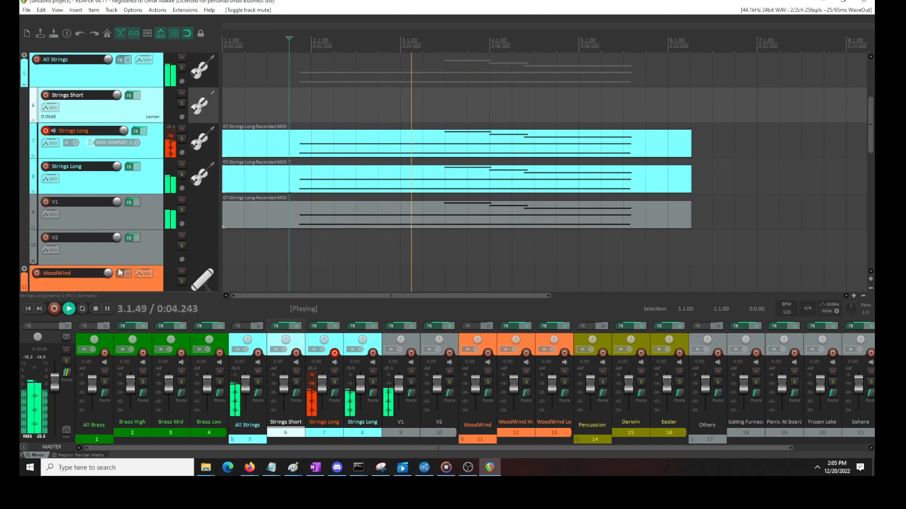
pyautogui.press('space')
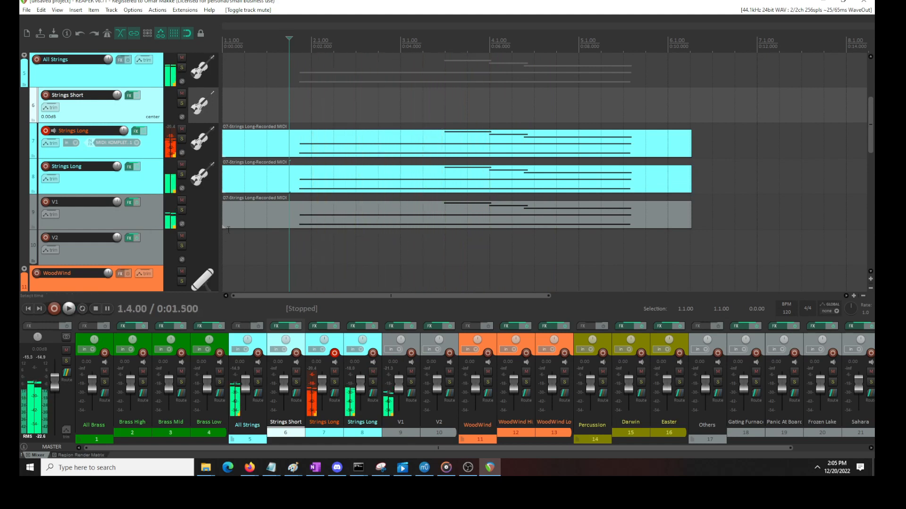
# Open track 8's MIDI item in the editor, play from just before its first notes, and return to the arrangement
pyautogui.click(316, 180)
pyautogui.doubleClick(316, 180)
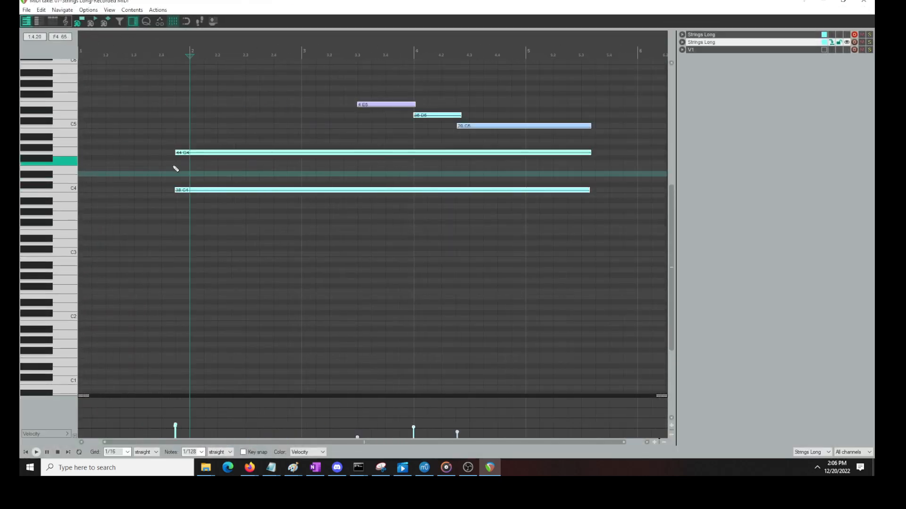
pyautogui.scroll(2, 187, 196)
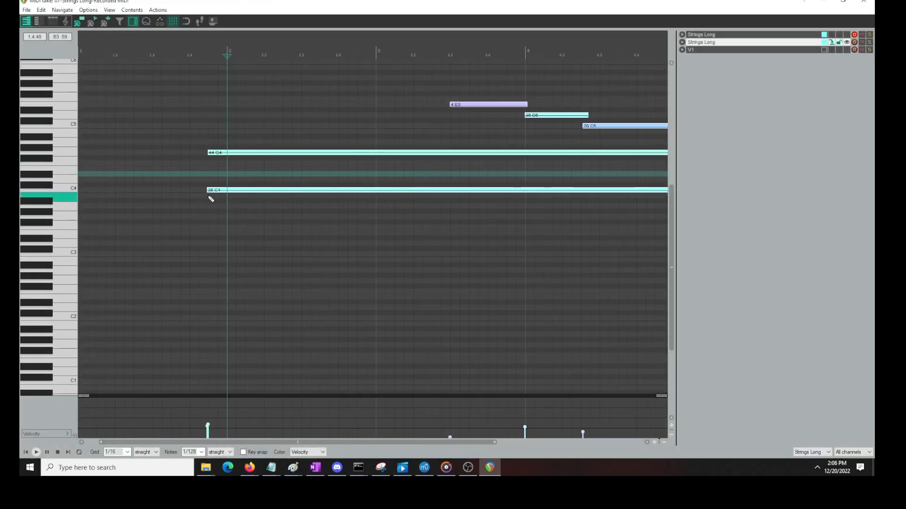
pyautogui.scroll(1, 213, 199)
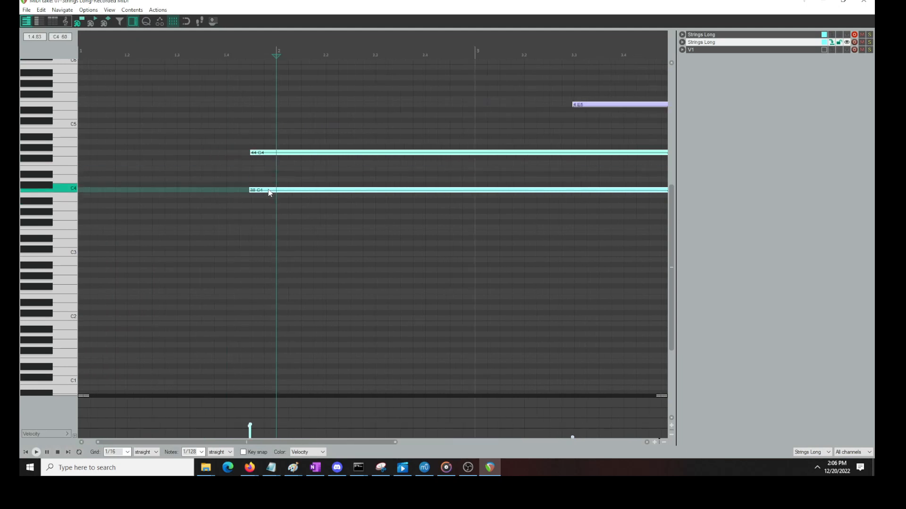
pyautogui.click(238, 156)
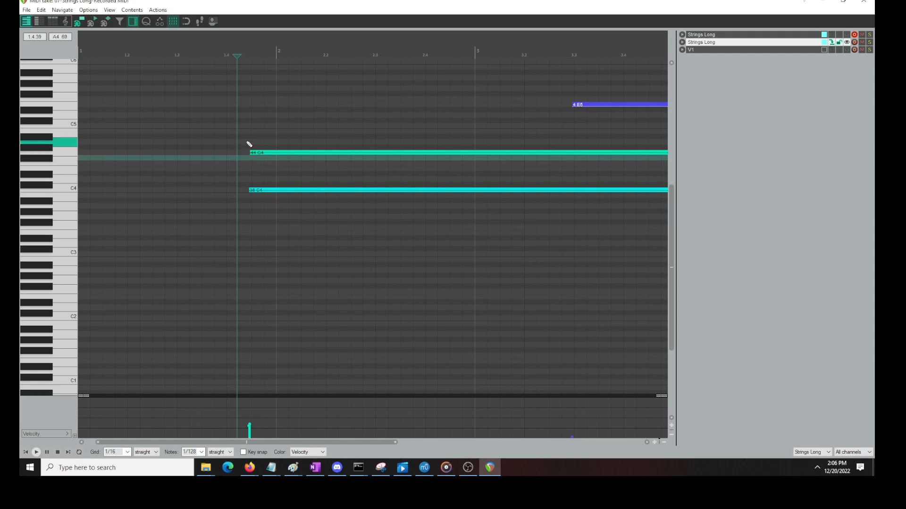
pyautogui.press('space')
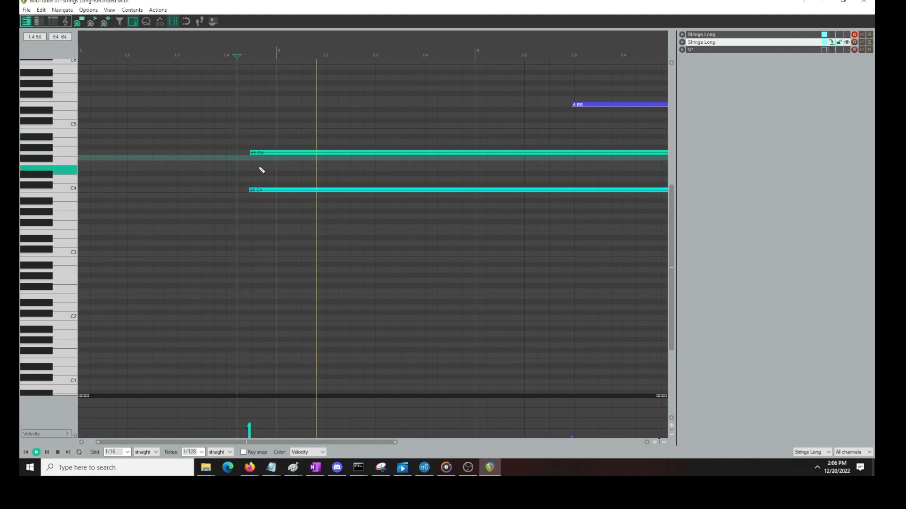
pyautogui.click(864, 2)
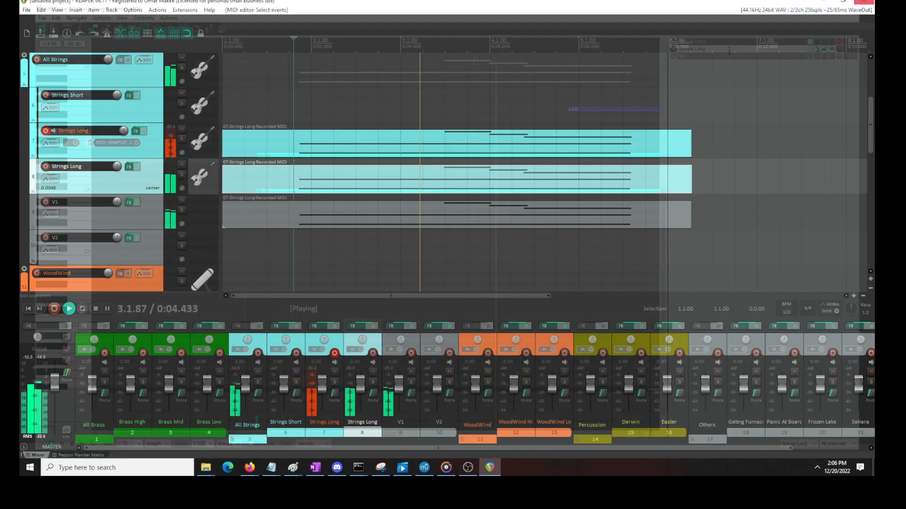
pyautogui.press('space')
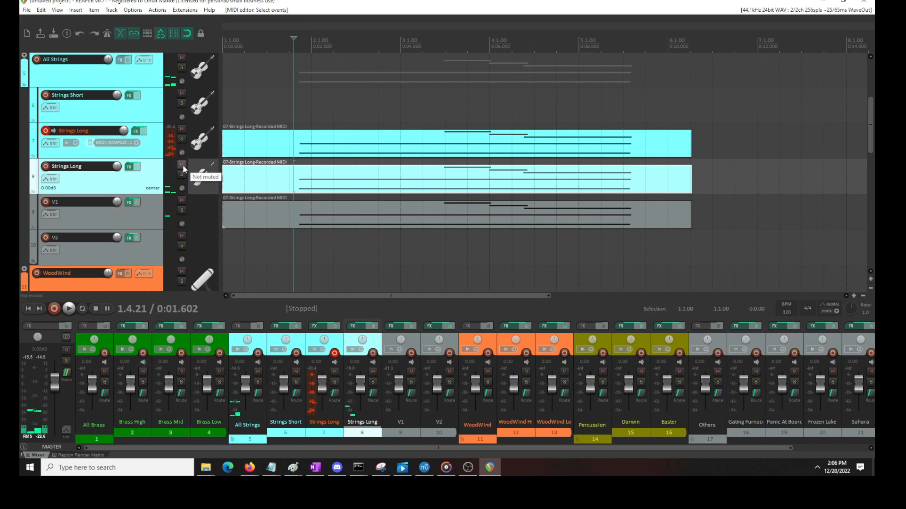
# Compare the attack of the string layers by playing the opening notes with track 8 unmuted and muted
pyautogui.press('space')
pyautogui.press('space')
pyautogui.click(181, 165)
pyautogui.press('space')
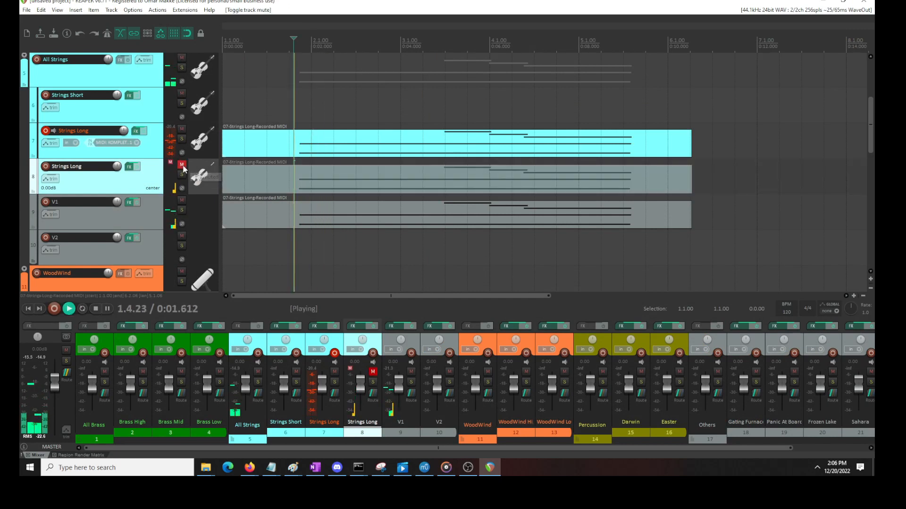
pyautogui.click(182, 164)
pyautogui.press('space')
pyautogui.press('space')
pyautogui.press('space')
# Examine the start timing of the first C4 and G4 notes in track 8's MIDI item, playing from just before them
pyautogui.doubleClick(312, 135)
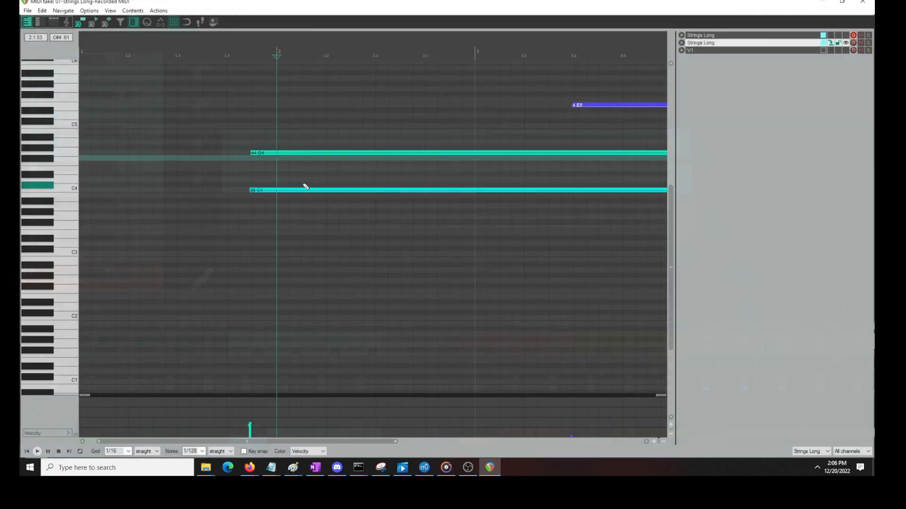
pyautogui.moveTo(310, 130); pyautogui.dragTo(283, 182)
pyautogui.scroll(-2, 487, 117)
pyautogui.moveTo(616, 84)
pyautogui.mouseDown()
pyautogui.moveTo(390, 187)
pyautogui.moveTo(196, 205)
pyautogui.mouseUp()
pyautogui.scroll(5, 355, 172)
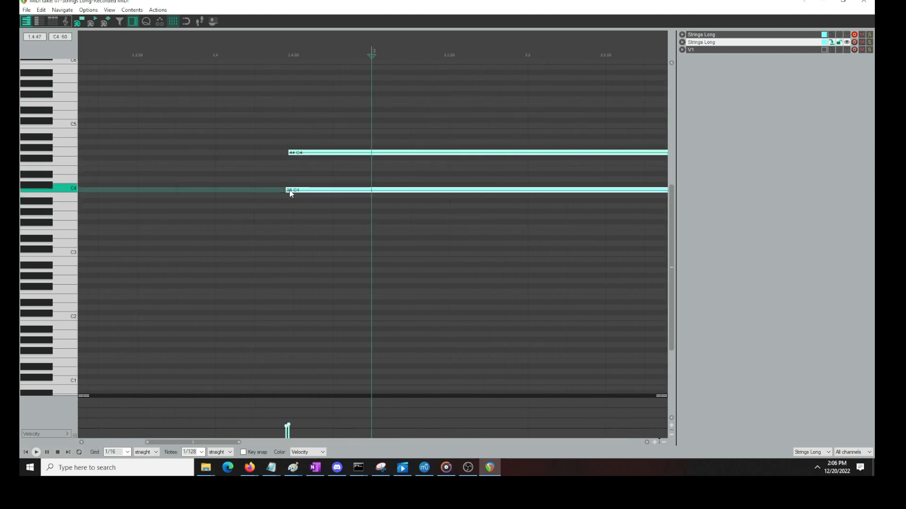
pyautogui.click(251, 173)
pyautogui.press('space')
pyautogui.scroll(-5, 345, 165)
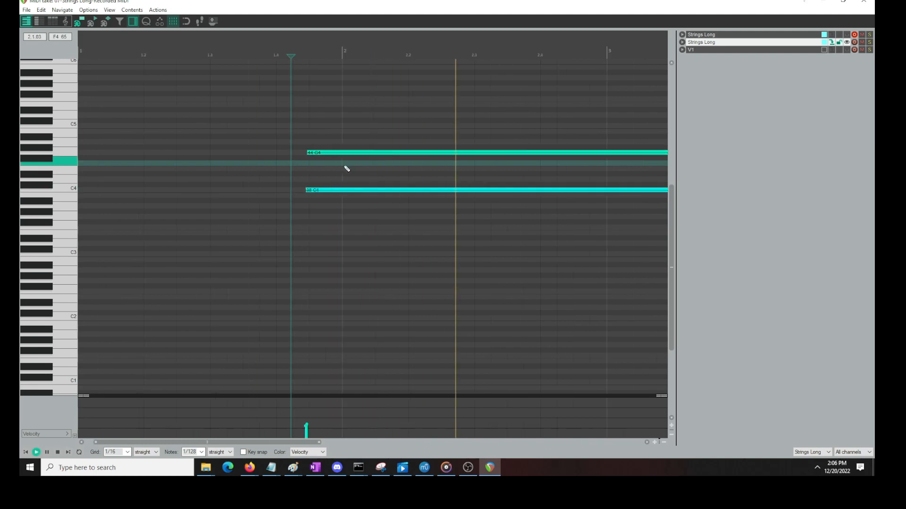
pyautogui.scroll(-3, 189, 162)
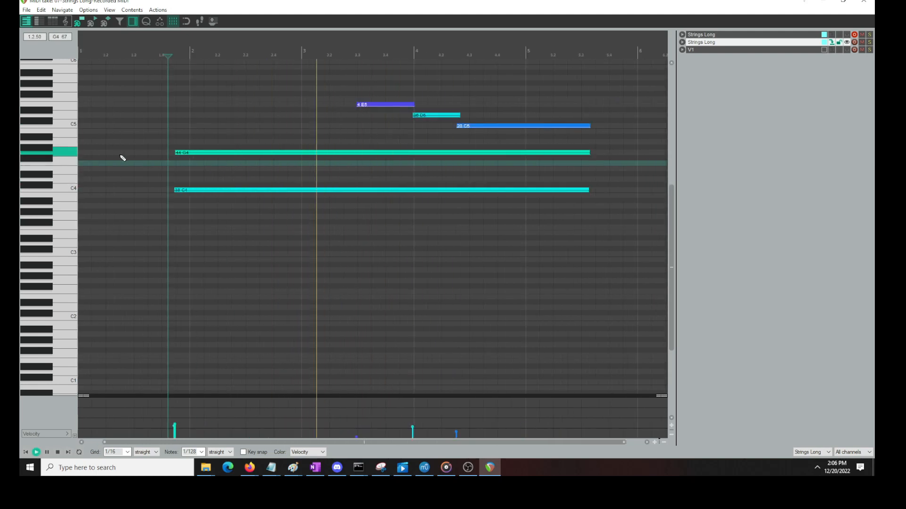
pyautogui.click(861, 2)
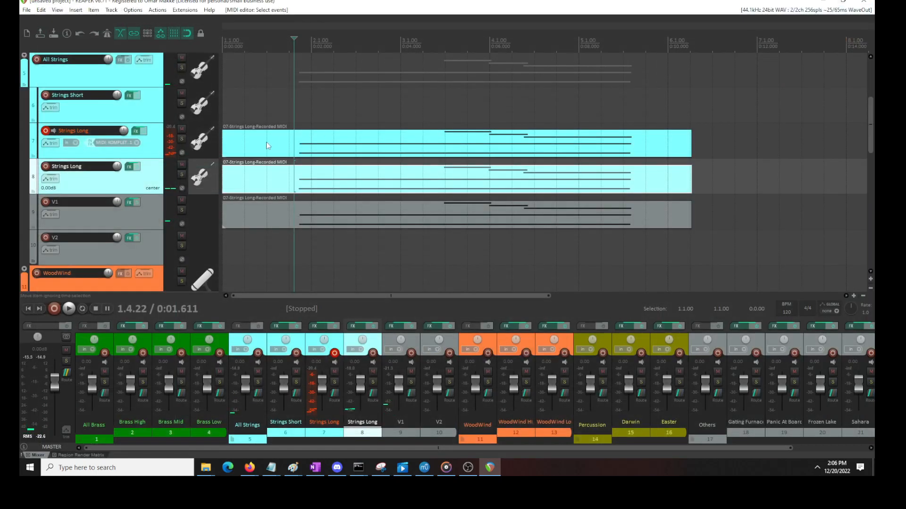
# Audition the opening notes repeatedly from the edit cursor, alternating Strings Long track 8 between muted and unmuted
pyautogui.click(181, 165)
pyautogui.press('space')
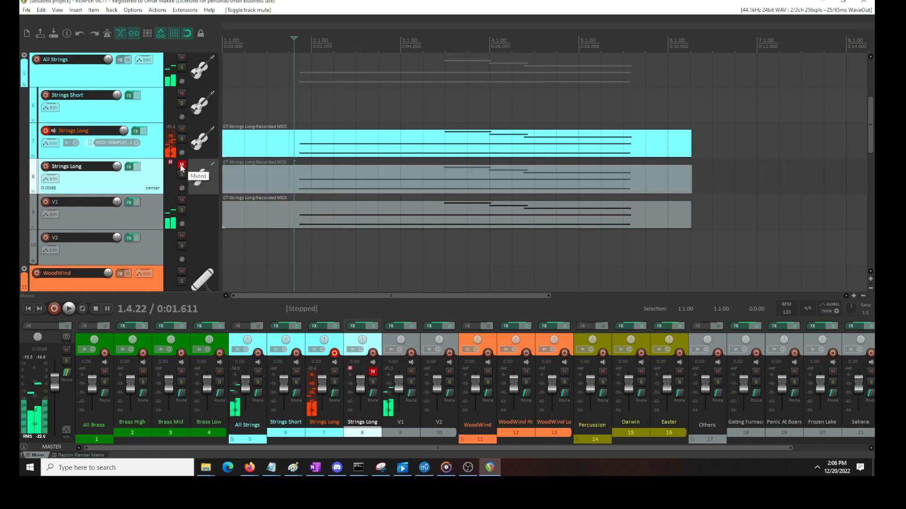
pyautogui.click(181, 165)
pyautogui.press('space')
pyautogui.click(181, 166)
pyautogui.press('space')
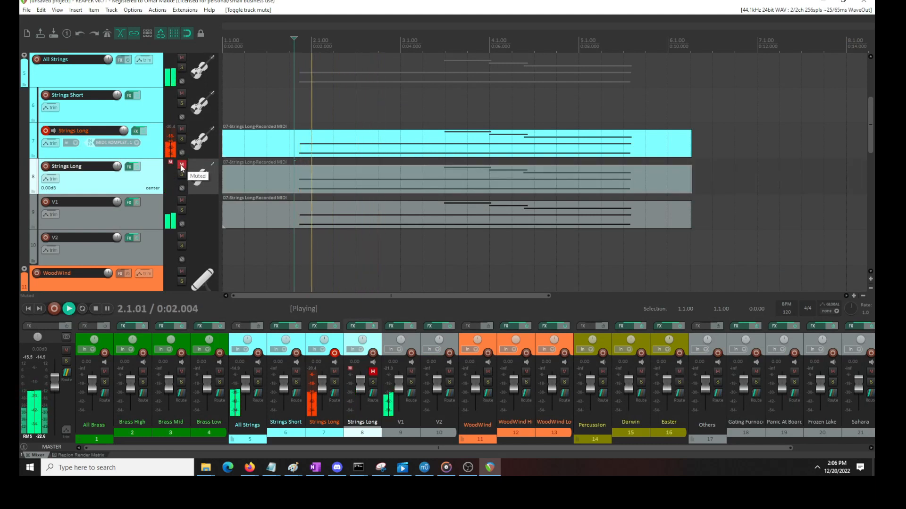
pyautogui.press('space')
pyautogui.click(181, 165)
pyautogui.press('space')
pyautogui.press('space')
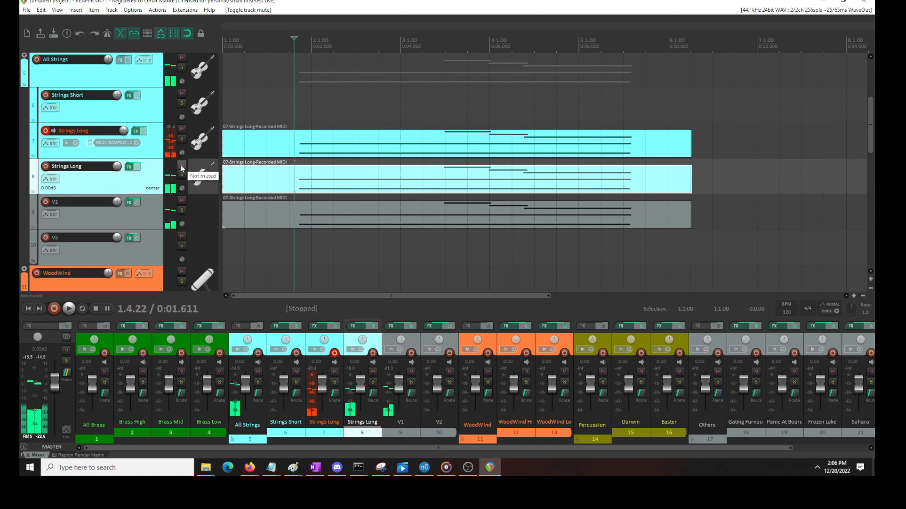
# Move the MIDI item from Strings Long track 8 to V2 and V1's item up to track 8, with track 8 muted
pyautogui.click(181, 165)
pyautogui.moveTo(278, 173); pyautogui.dragTo(268, 254)
pyautogui.moveTo(274, 217); pyautogui.dragTo(251, 174)
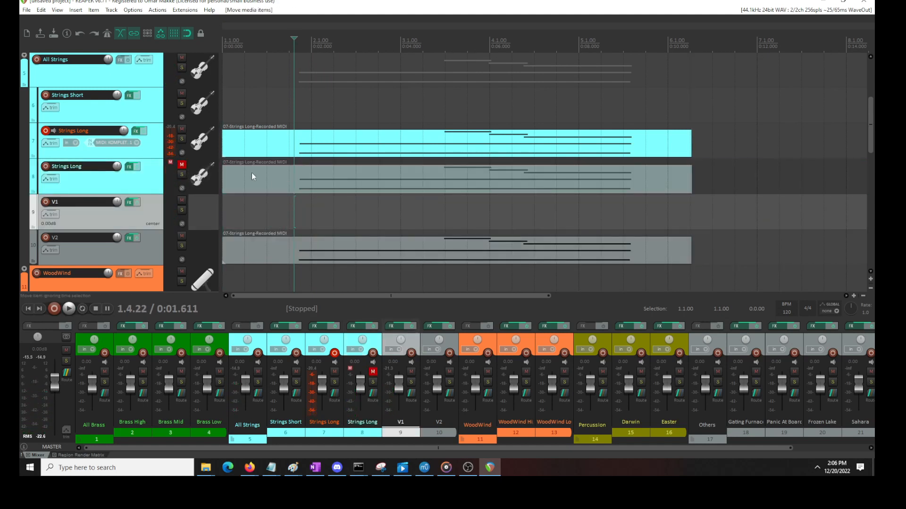
# Unmute Strings Long track 8 and play it together with track 7 and V2
pyautogui.click(181, 165)
pyautogui.press('space')
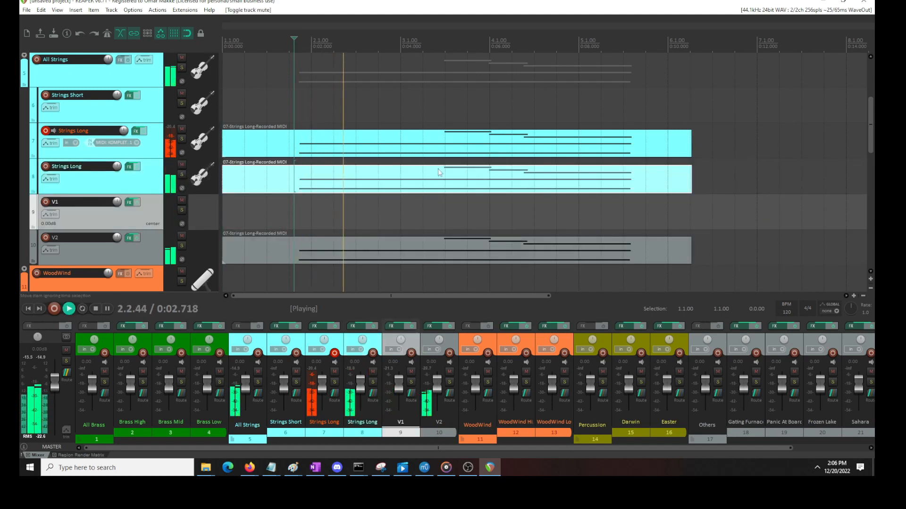
pyautogui.press('space')
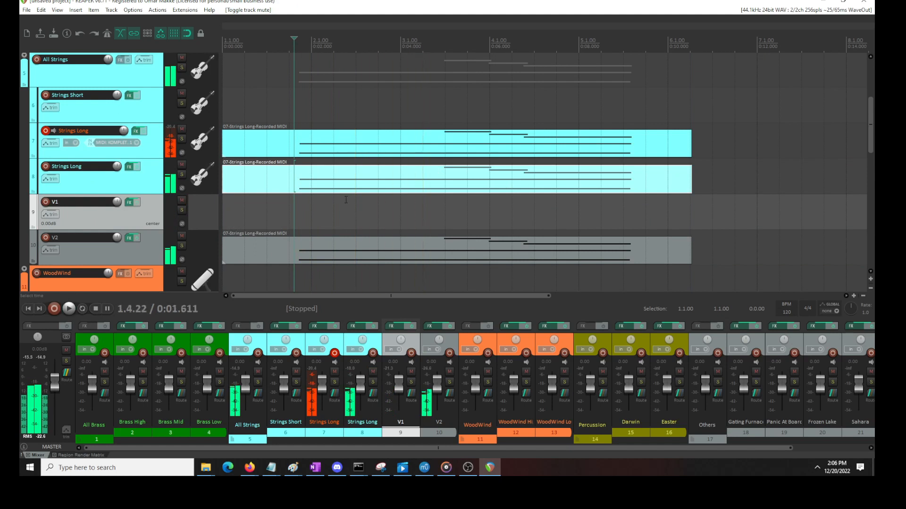
# Open track 8's MIDI item in the editor, and launch Paint
pyautogui.doubleClick(304, 182)
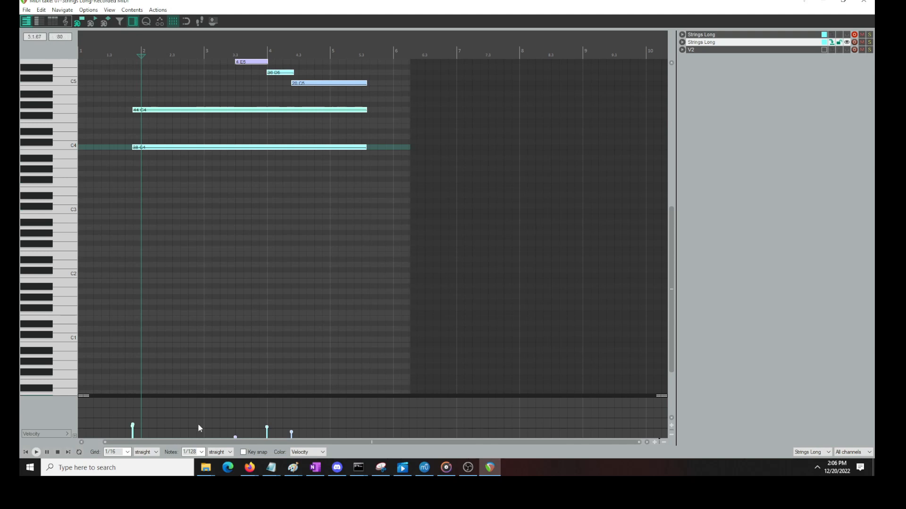
pyautogui.click(124, 471)
pyautogui.write('paint')
pyautogui.press('Return')
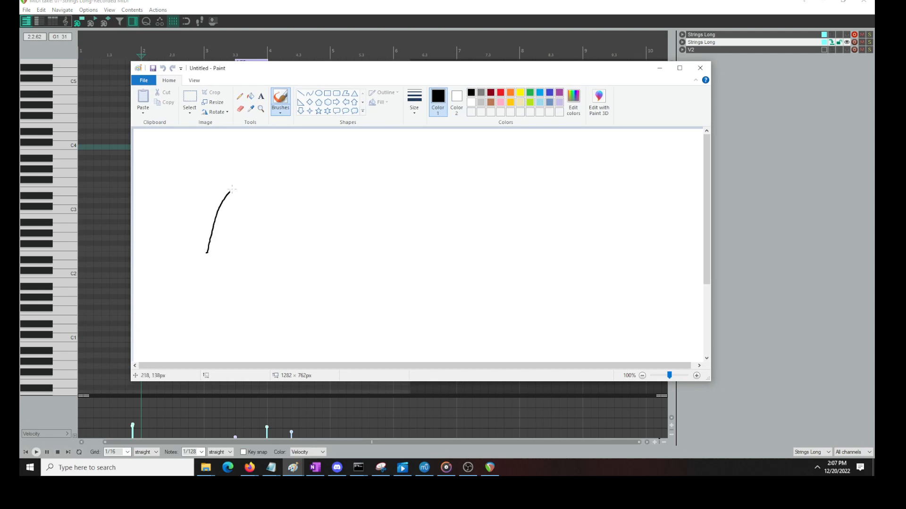
# Sketch two overlapping, offset wave curves with a double-headed arrow marking the gap between their starts, and switch to the Select tool
pyautogui.moveTo(336, 236)
pyautogui.mouseDown()
pyautogui.moveTo(465, 308)
pyautogui.moveTo(540, 180)
pyautogui.mouseUp()
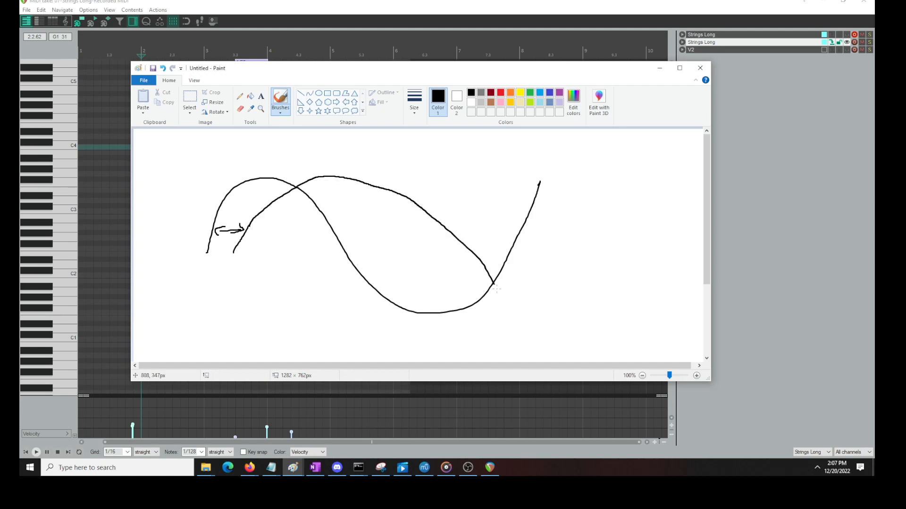
pyautogui.moveTo(630, 292); pyautogui.dragTo(647, 204)
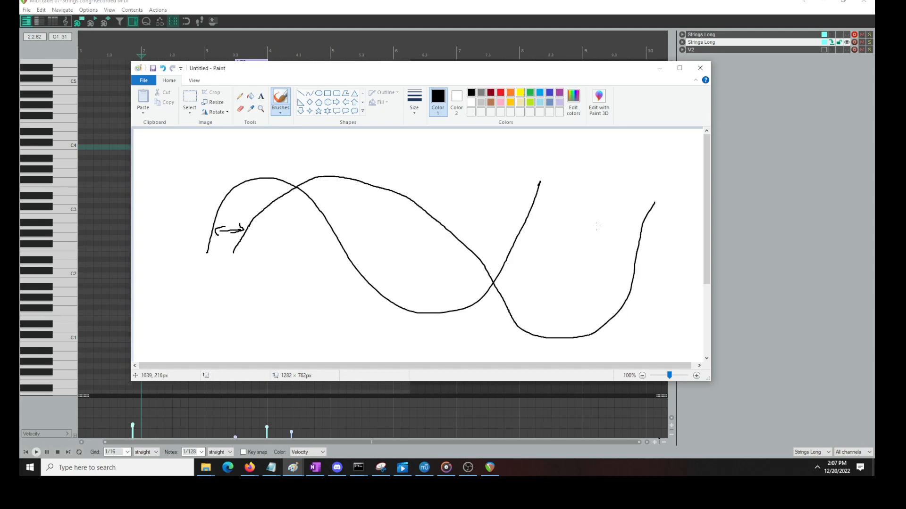
pyautogui.click(189, 100)
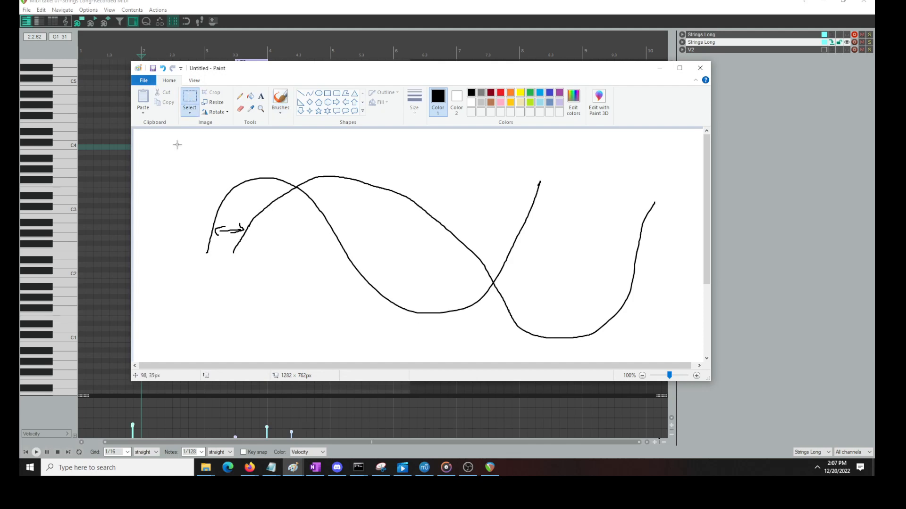
# Clear the canvas, pencil-sketch two offset waves with their combined wave below and its kinks circled, and close Paint without saving
pyautogui.press('Delete')
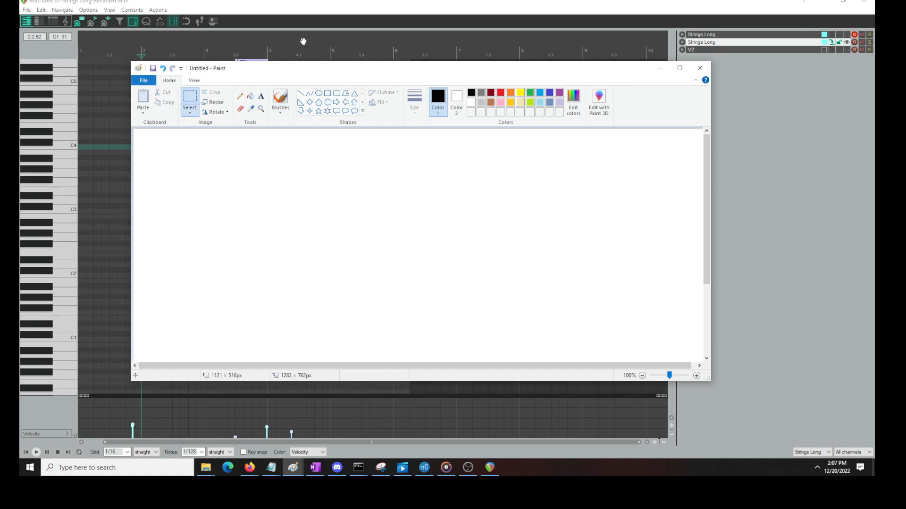
pyautogui.click(240, 96)
pyautogui.moveTo(251, 194)
pyautogui.mouseDown()
pyautogui.moveTo(389, 259)
pyautogui.moveTo(522, 220)
pyautogui.mouseUp()
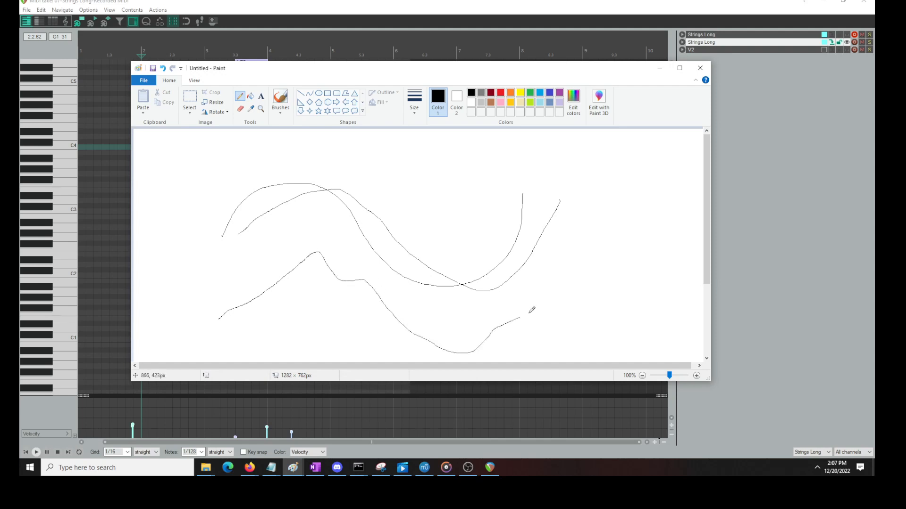
pyautogui.moveTo(485, 338); pyautogui.dragTo(548, 294)
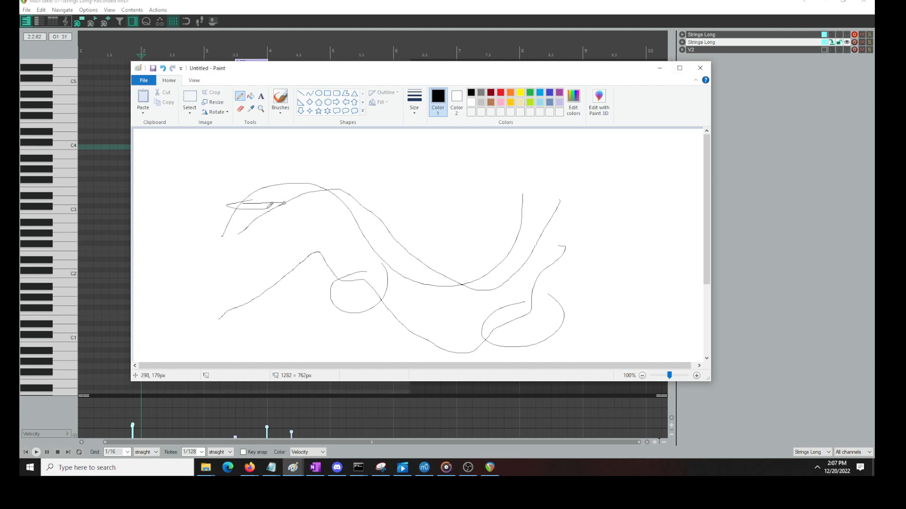
pyautogui.click(700, 68)
pyautogui.click(443, 234)
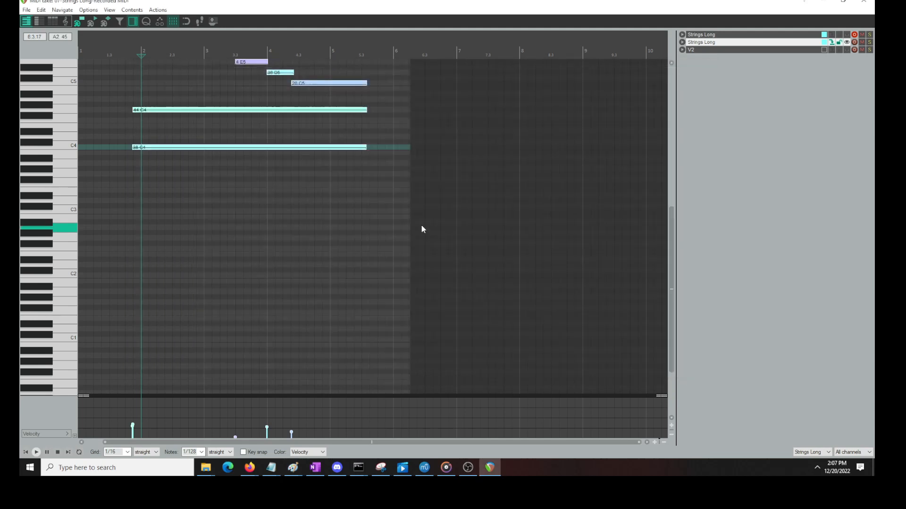
# Select the two long sustained notes in the MIDI editor and nudge them slightly earlier twice, playing back after each change
pyautogui.click(117, 103)
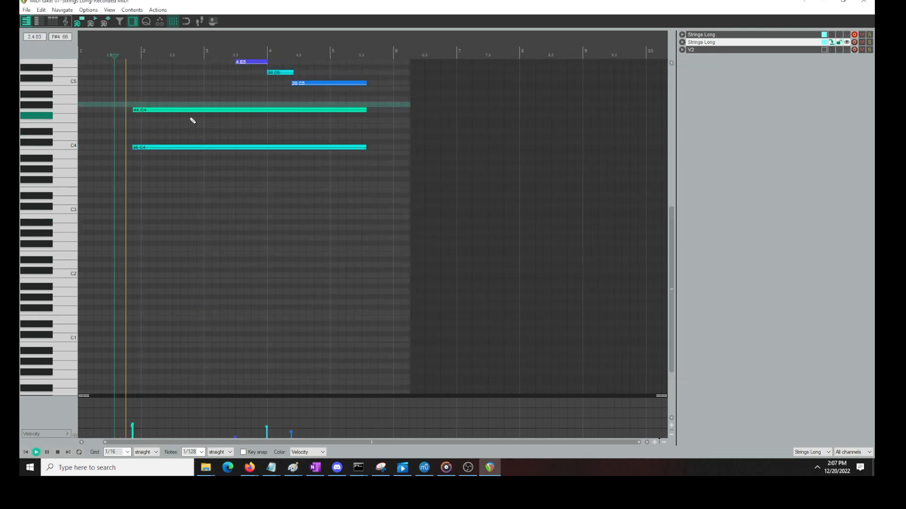
pyautogui.moveTo(166, 97); pyautogui.dragTo(151, 184)
pyautogui.scroll(4, 162, 174)
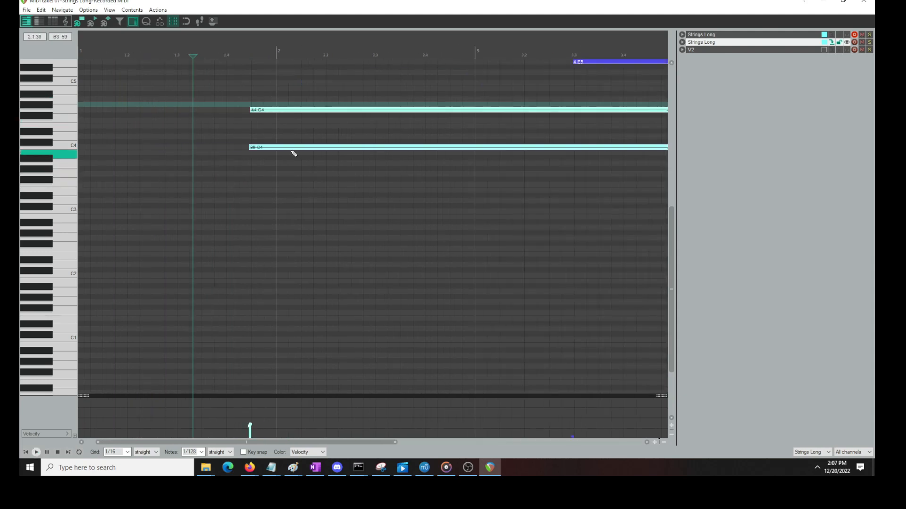
pyautogui.moveTo(267, 148); pyautogui.dragTo(264, 147)
pyautogui.press('space')
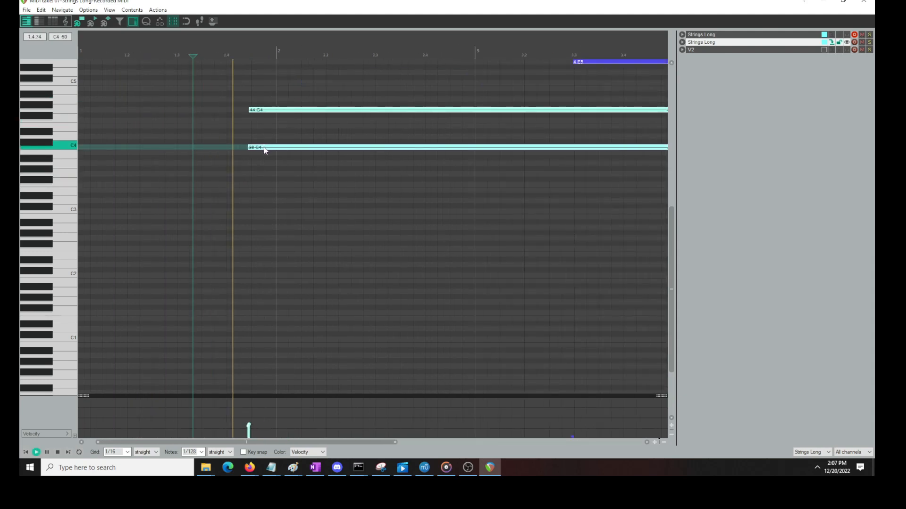
pyautogui.press('space')
pyautogui.moveTo(263, 148); pyautogui.dragTo(261, 148)
pyautogui.press('space')
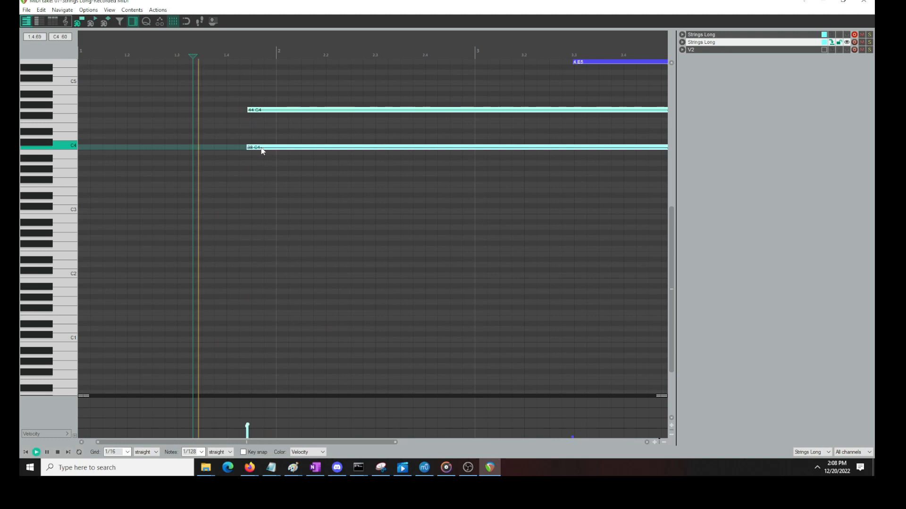
# Shift the two long notes slightly later, play the result, and close the MIDI editor
pyautogui.moveTo(261, 148); pyautogui.dragTo(264, 146)
pyautogui.press('space')
pyautogui.press('space')
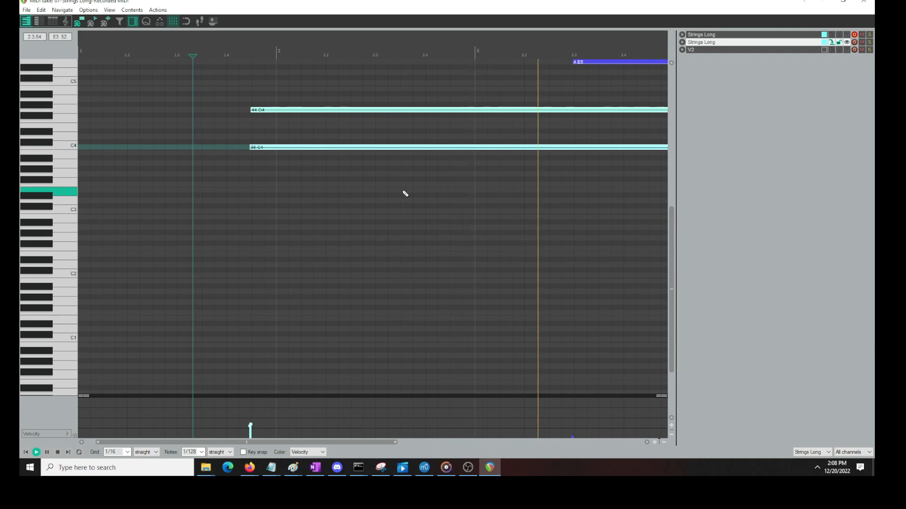
pyautogui.press('space')
pyautogui.press('space')
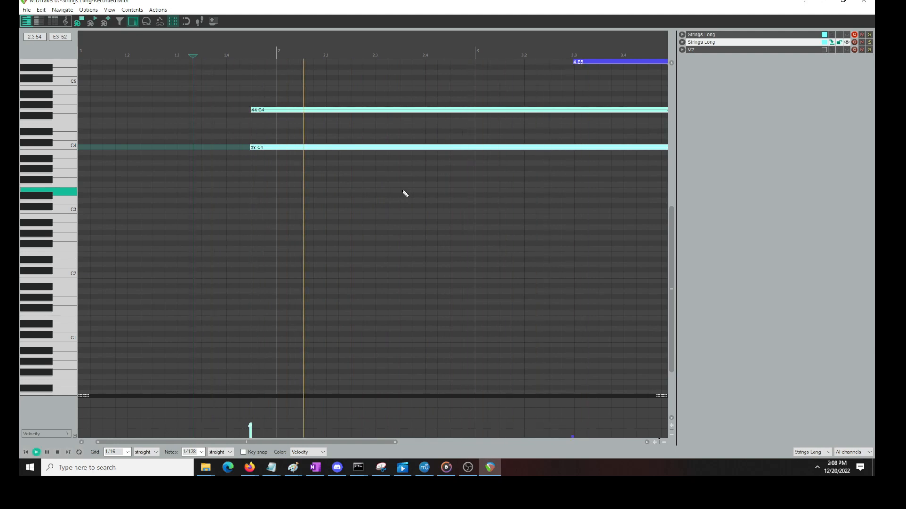
pyautogui.click(864, 2)
pyautogui.press('space')
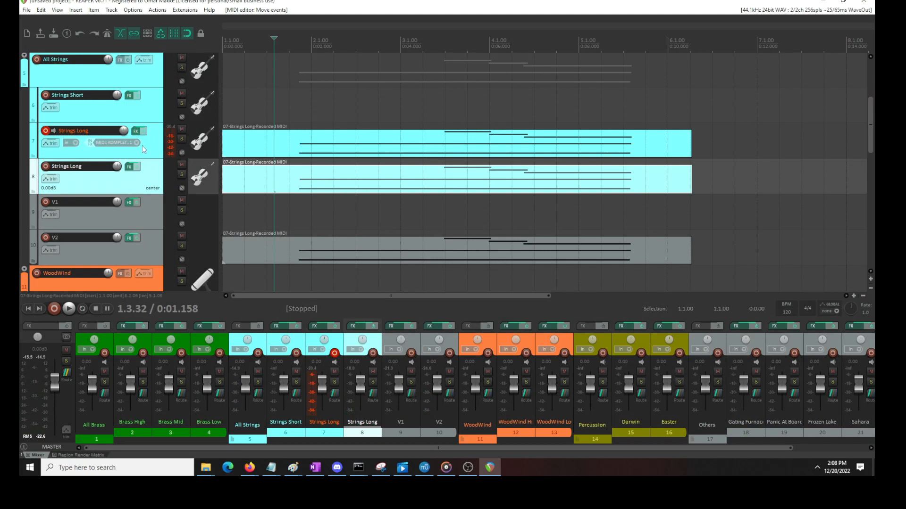
# Reposition the MIDI item on Strings Long track 8 at the project start and play the layers from 1.4.00
pyautogui.click(311, 178)
pyautogui.moveTo(311, 179); pyautogui.dragTo(236, 167)
pyautogui.click(286, 173)
pyautogui.hotkey('ctrl', 'v')
pyautogui.click(301, 113)
pyautogui.press('space')
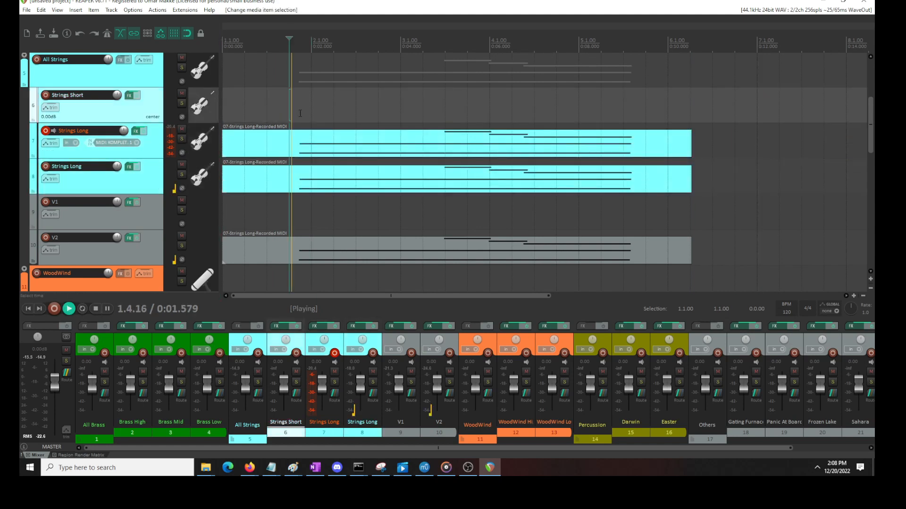
pyautogui.press('space')
# Inspect the notes of track 7's MIDI item and the Kontakt instrument loaded on that track
pyautogui.click(311, 152)
pyautogui.doubleClick(311, 152)
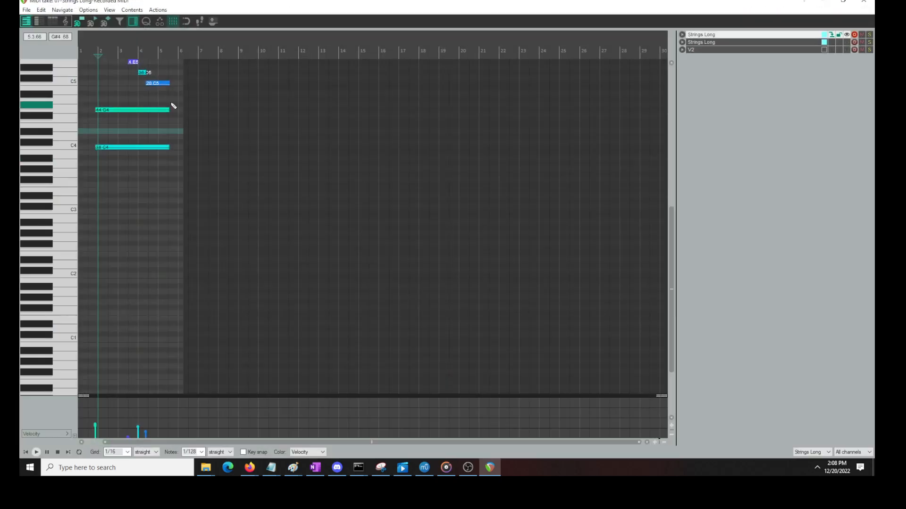
pyautogui.scroll(3, 146, 116)
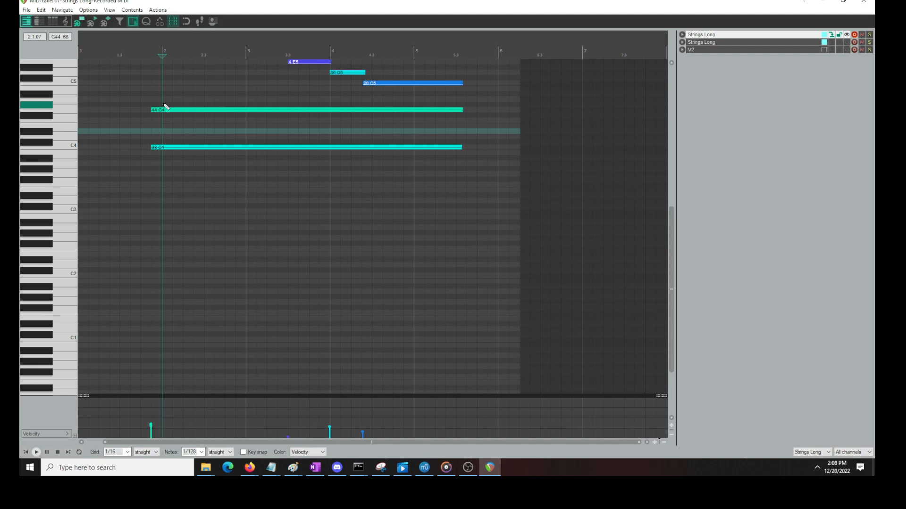
pyautogui.click(868, 3)
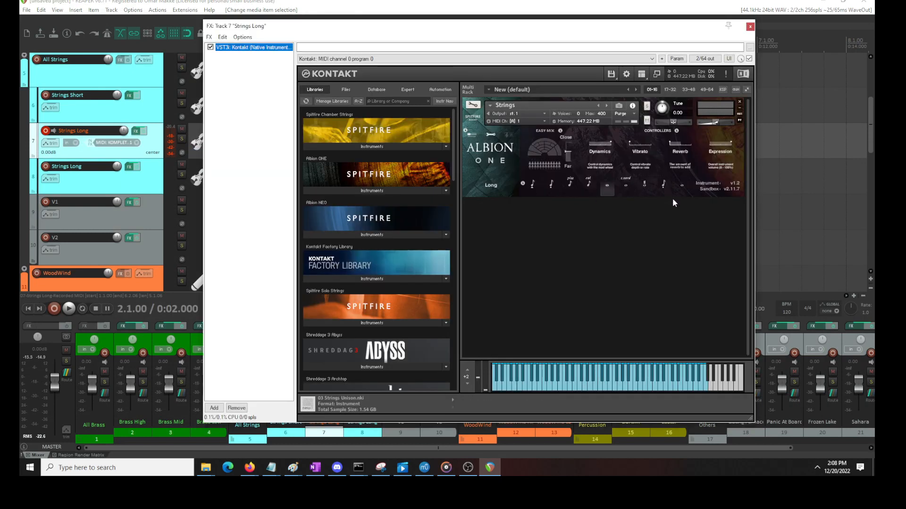
pyautogui.click(749, 26)
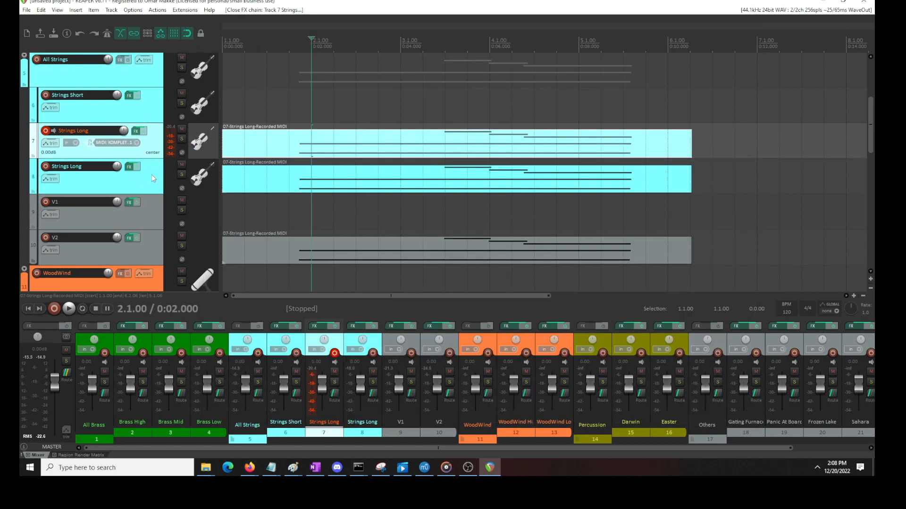
# Inspect the notes of track 8's MIDI item and play the layers briefly from 1.4.00
pyautogui.doubleClick(301, 183)
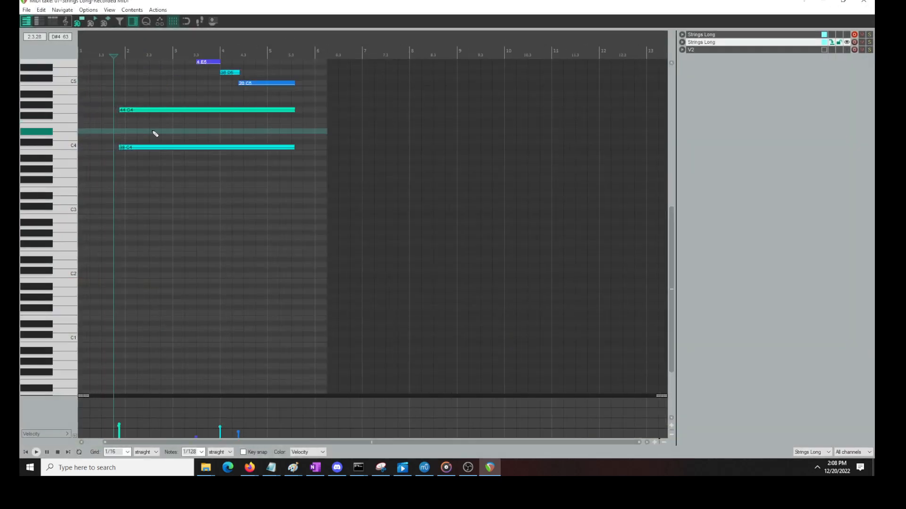
pyautogui.click(872, 2)
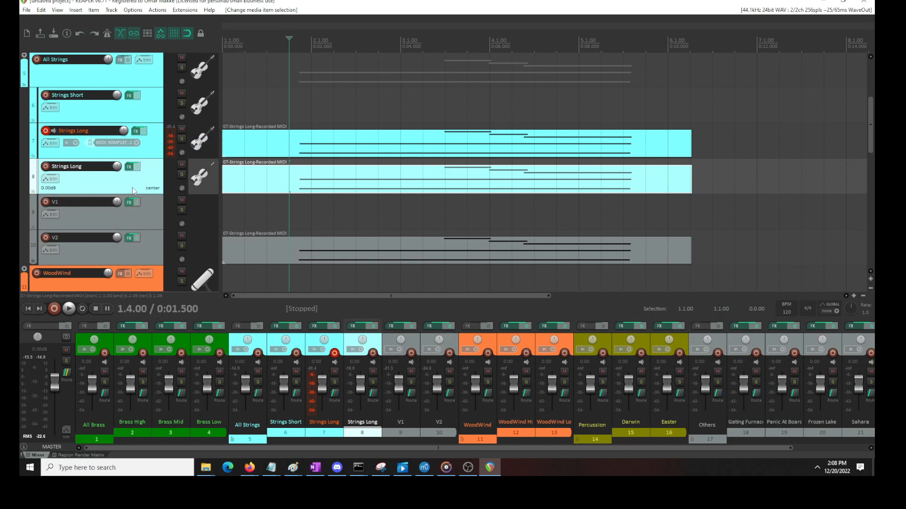
pyautogui.press('space')
pyautogui.press('space')
# Select the MIDI items on both Strings Long tracks and move them to start at 3.1.00
pyautogui.scroll(-3, 473, 133)
pyautogui.moveTo(531, 124); pyautogui.dragTo(254, 193)
pyautogui.moveTo(279, 158); pyautogui.dragTo(369, 157)
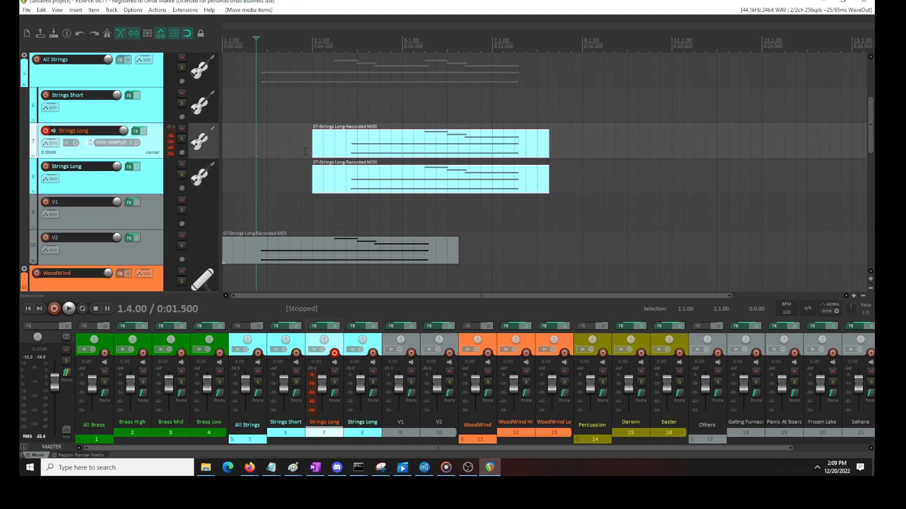
# Record a new MIDI take on Strings Long track 7 from the project start, save it, and delete V2's MIDI item
pyautogui.click(29, 308)
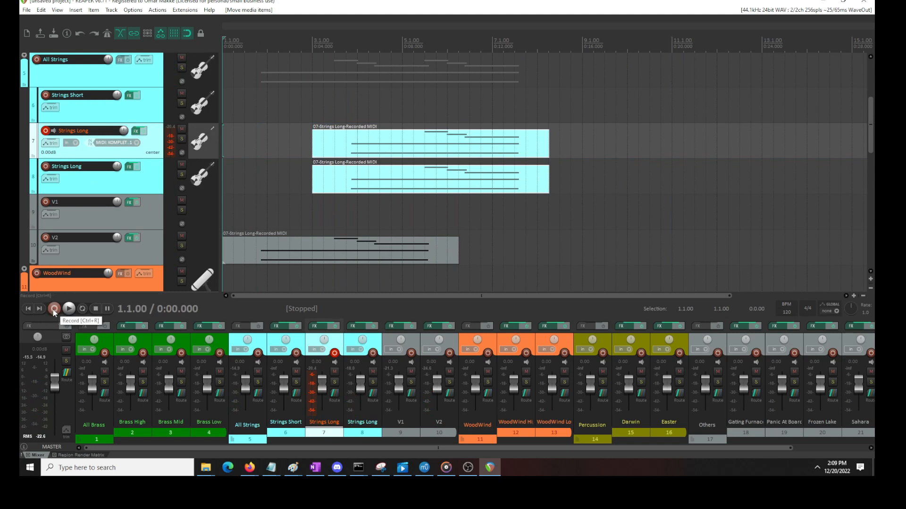
pyautogui.click(54, 309)
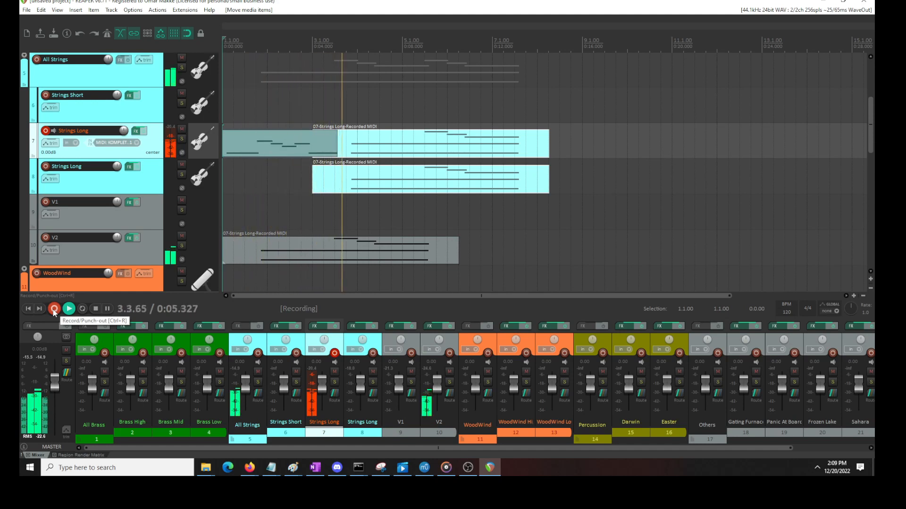
pyautogui.press('space')
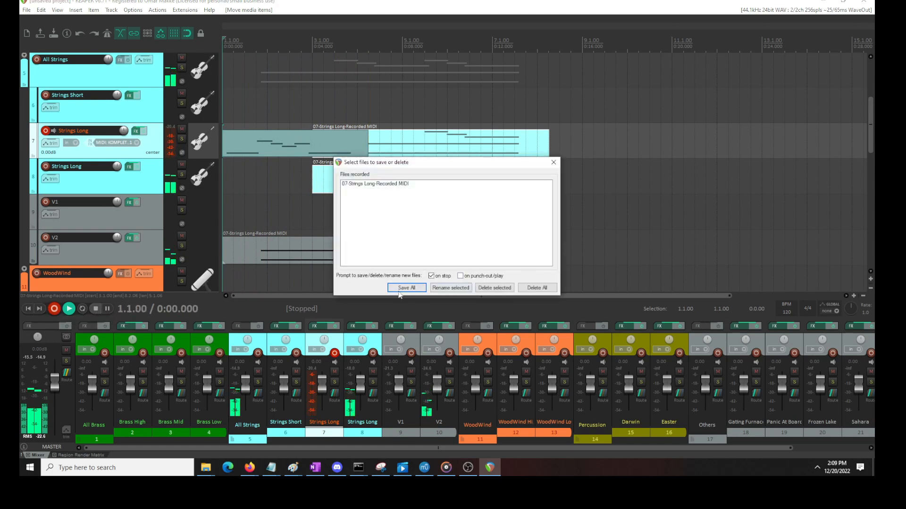
pyautogui.click(406, 287)
pyautogui.click(402, 243)
pyautogui.press('Delete')
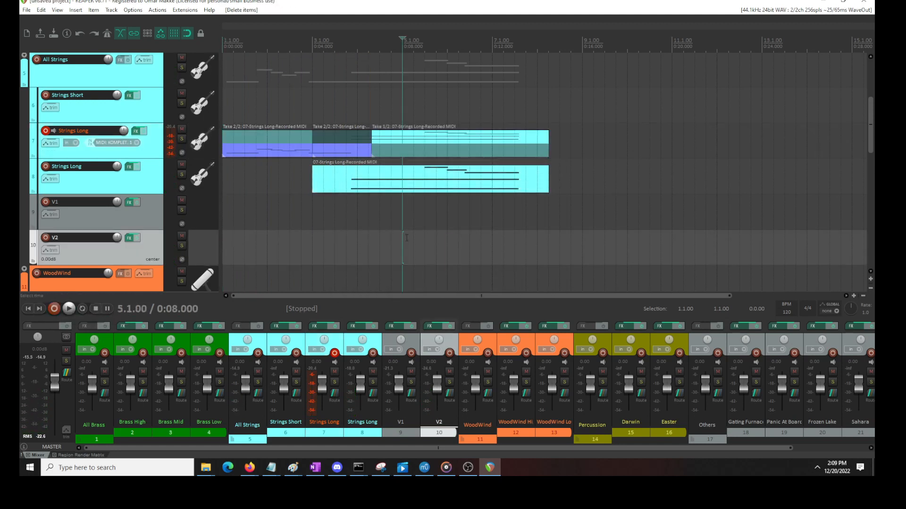
# Play the project from the start and inspect the Kontakt instruments loaded on V1
pyautogui.click(27, 307)
pyautogui.press('space')
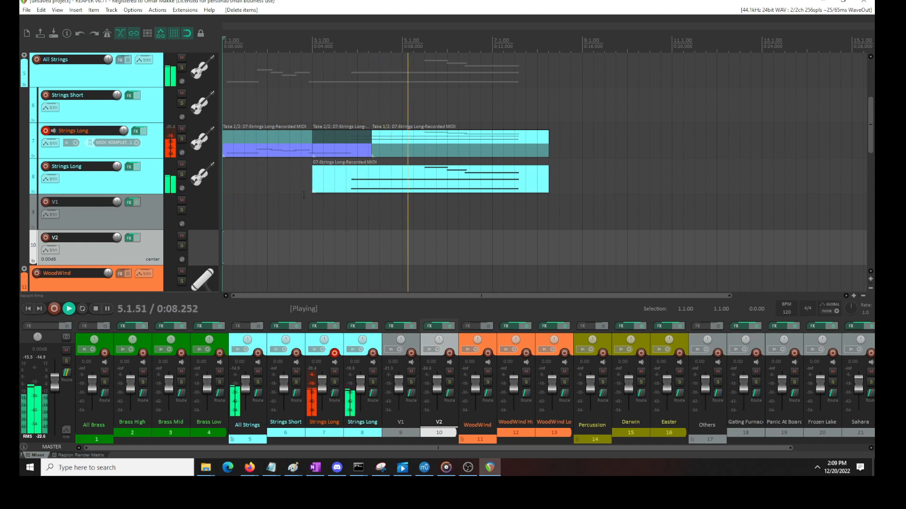
pyautogui.press('space')
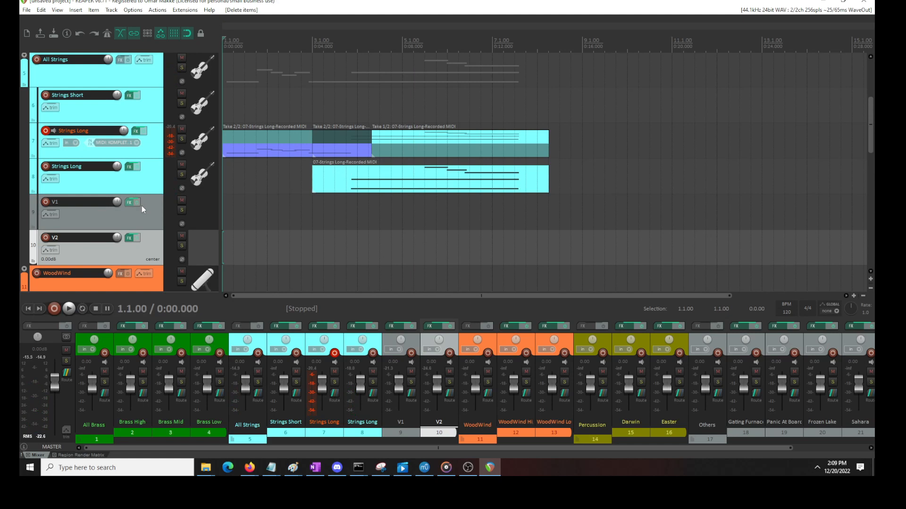
pyautogui.click(129, 203)
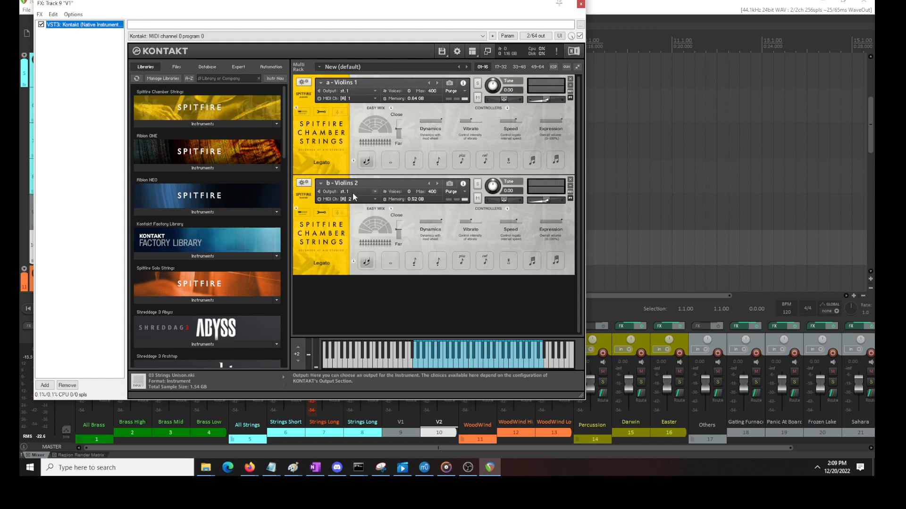
pyautogui.click(581, 5)
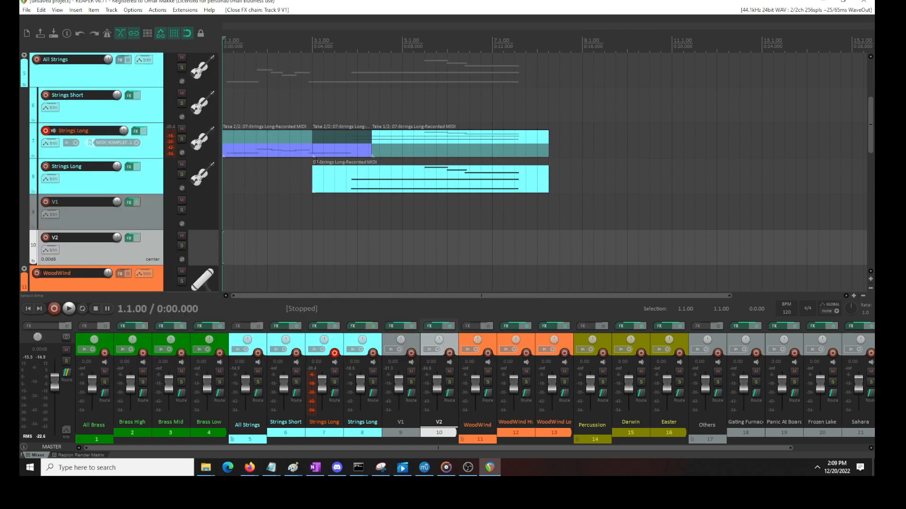
# Undo the deletion of V2's item, the recorded take on track 7, and the move of both Strings Long items
pyautogui.click(288, 153)
pyautogui.hotkey('ctrl', 'z')
pyautogui.hotkey('ctrl', 'z')
pyautogui.hotkey('ctrl', 'z')
pyautogui.hotkey('ctrl', 'z')
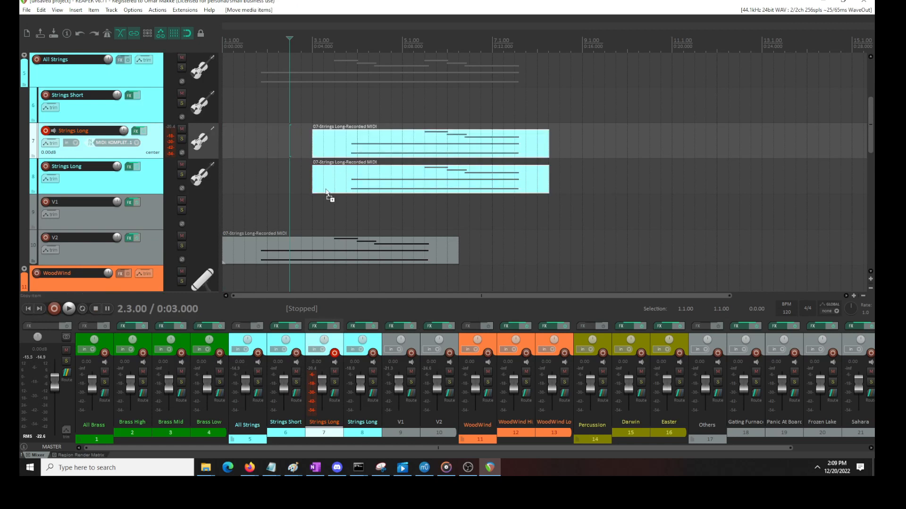
pyautogui.hotkey('ctrl', 'z')
# Play from 1.4.00, mute V2, and undo the mute
pyautogui.click(256, 104)
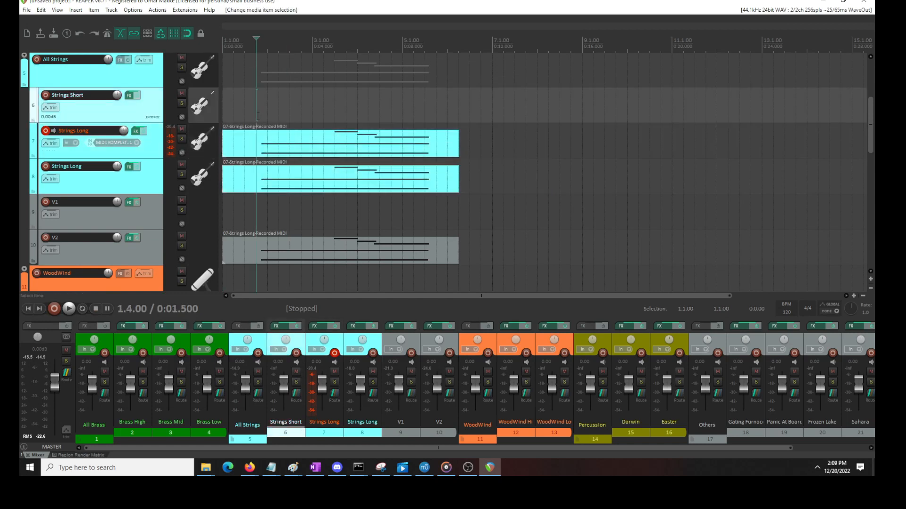
pyautogui.press('space')
pyautogui.click(182, 235)
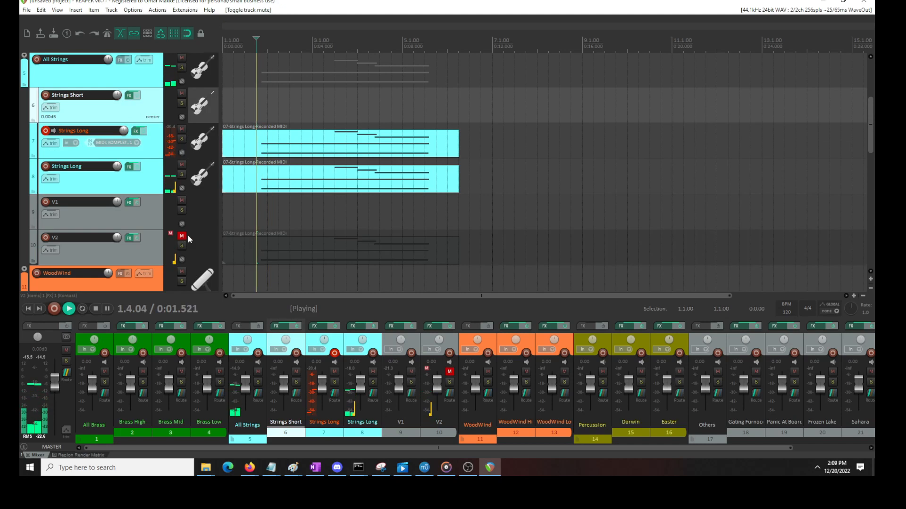
pyautogui.press('space')
pyautogui.hotkey('ctrl', 'z')
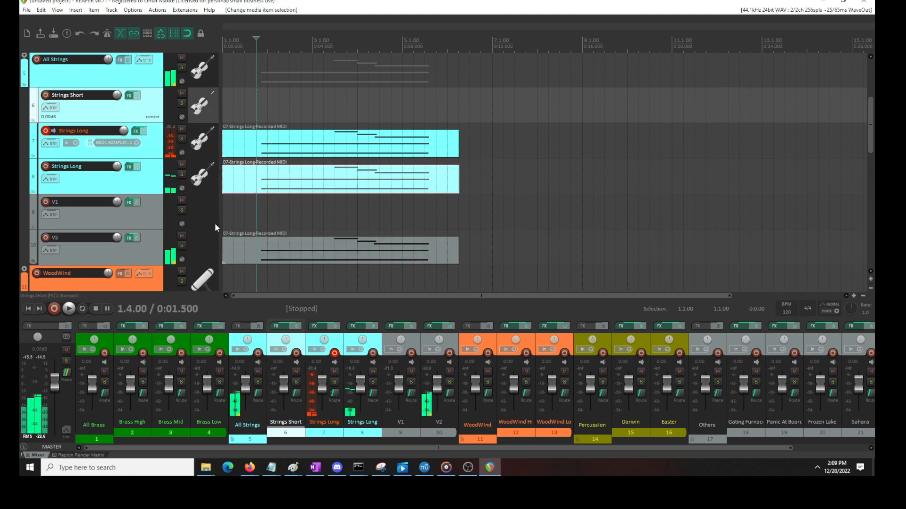
pyautogui.hotkey('ctrl', 'z')
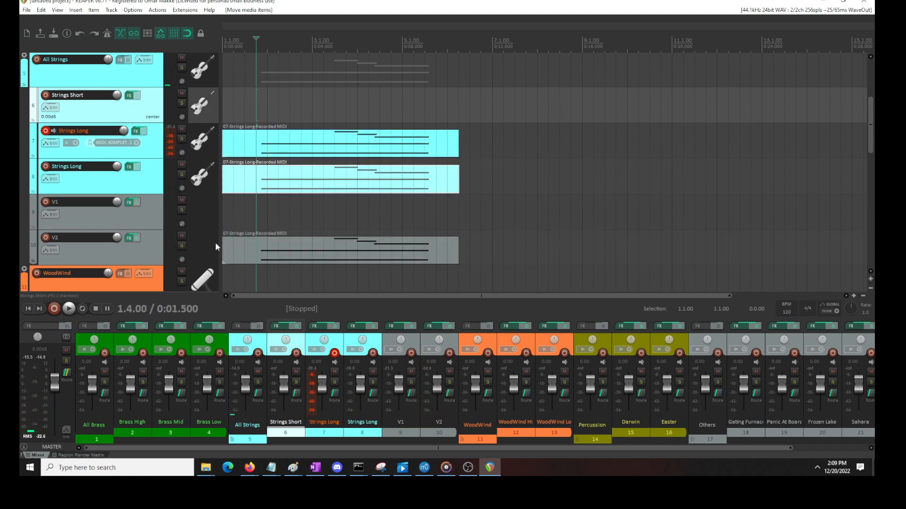
# Mute V2 and play the two Strings Long tracks together
pyautogui.click(182, 236)
pyautogui.press('space')
pyautogui.press('space')
# Open track 8's MIDI item, shift its two long notes slightly earlier, and start playback just before them
pyautogui.doubleClick(269, 185)
pyautogui.scroll(3, 204, 156)
pyautogui.moveTo(192, 101); pyautogui.dragTo(176, 170)
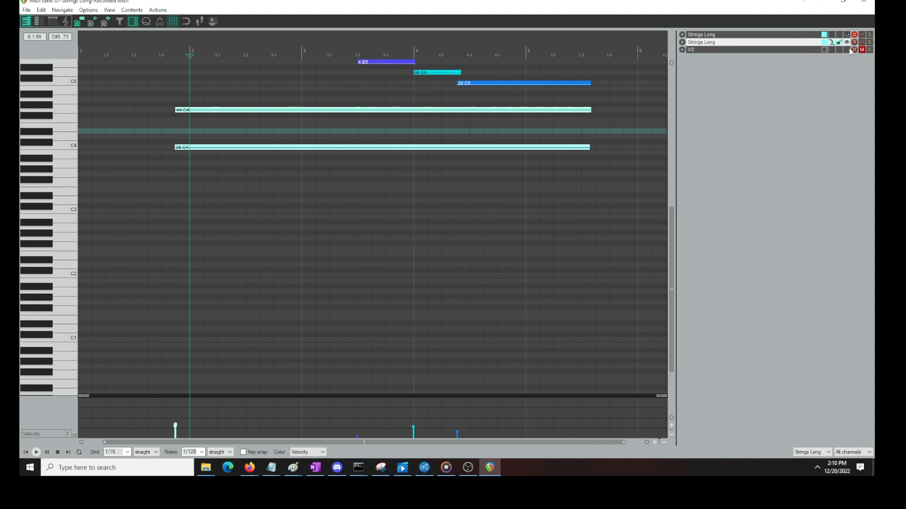
pyautogui.moveTo(231, 149); pyautogui.dragTo(235, 149)
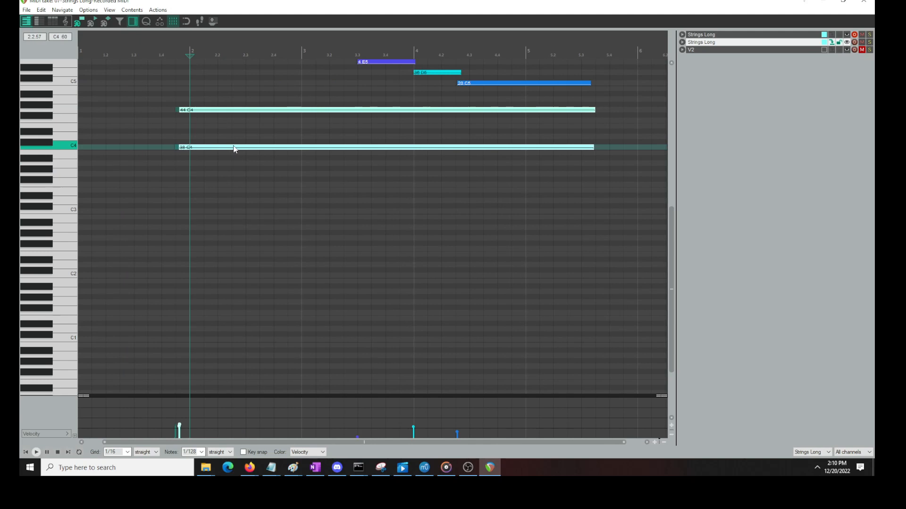
pyautogui.click(162, 92)
pyautogui.press('space')
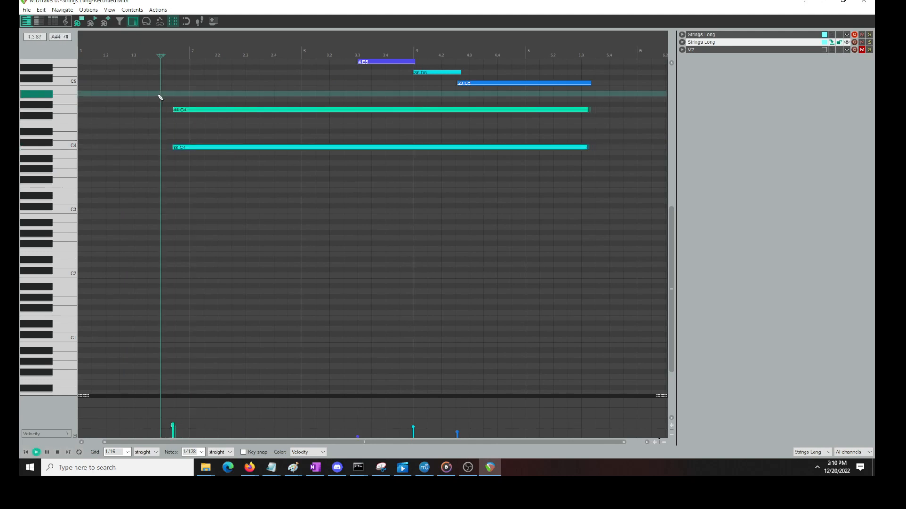
# Shift track 8's C4 and G4 long notes slightly earlier and play the result
pyautogui.press('space')
pyautogui.moveTo(228, 85); pyautogui.dragTo(158, 191)
pyautogui.moveTo(196, 147); pyautogui.dragTo(194, 147)
pyautogui.press('space')
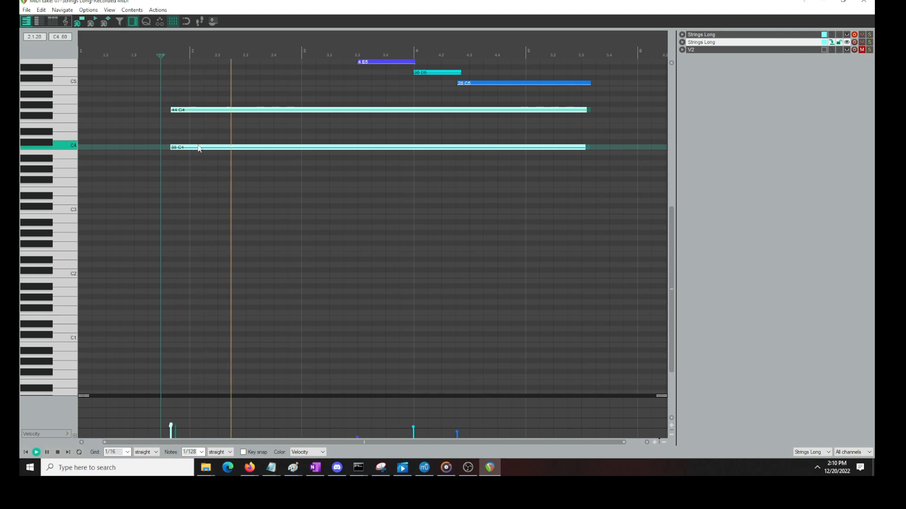
# Move the two long notes slightly later than their previous start and replay the passage
pyautogui.moveTo(196, 149); pyautogui.dragTo(208, 150)
pyautogui.press('space')
pyautogui.press('space')
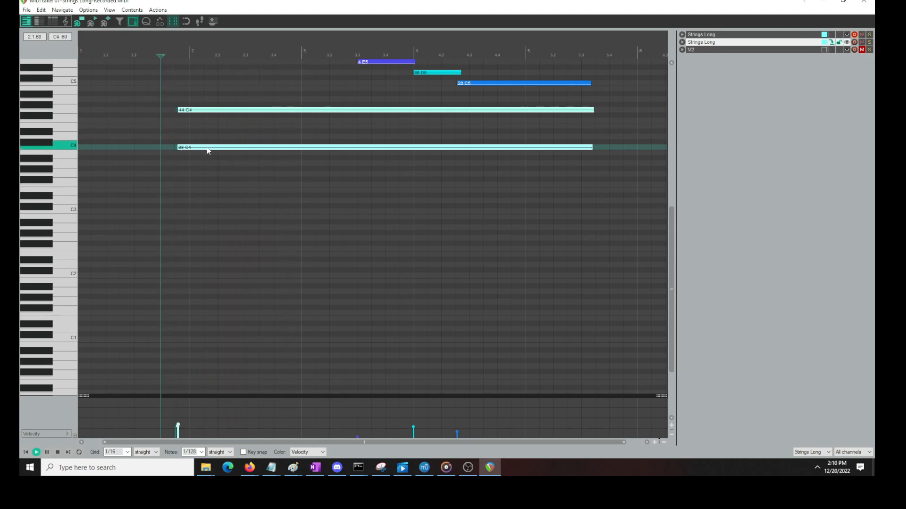
pyautogui.press('space')
# Fine-tune the start of the two long notes in small nudges, playing between changes, and close the MIDI editor
pyautogui.press('space')
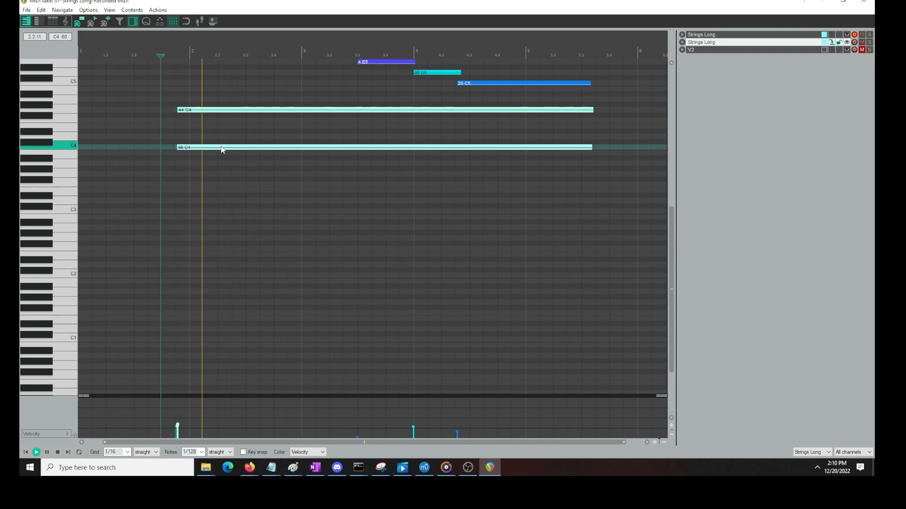
pyautogui.scroll(3, 225, 147)
pyautogui.press('space')
pyautogui.press('space')
pyautogui.scroll(4, 353, 144)
pyautogui.press('space')
pyautogui.scroll(-4, 315, 141)
pyautogui.scroll(3, 314, 145)
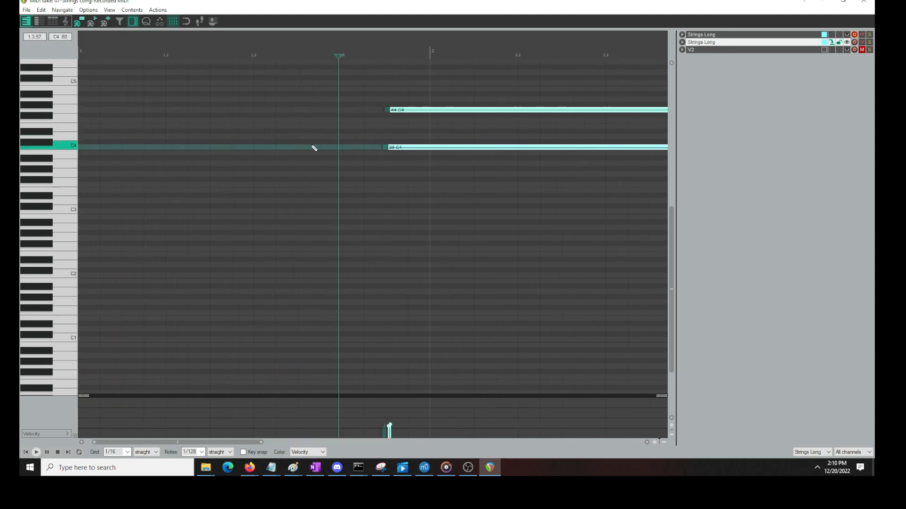
pyautogui.press('space')
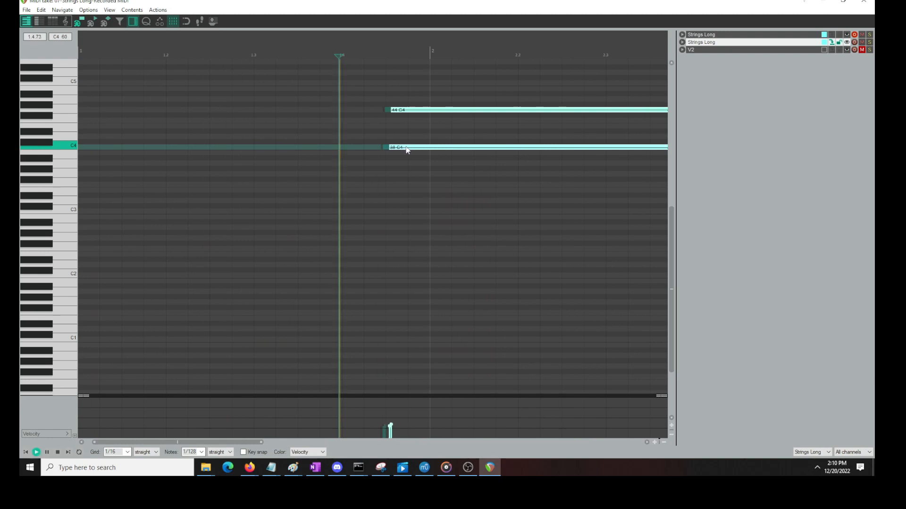
pyautogui.scroll(-6, 406, 146)
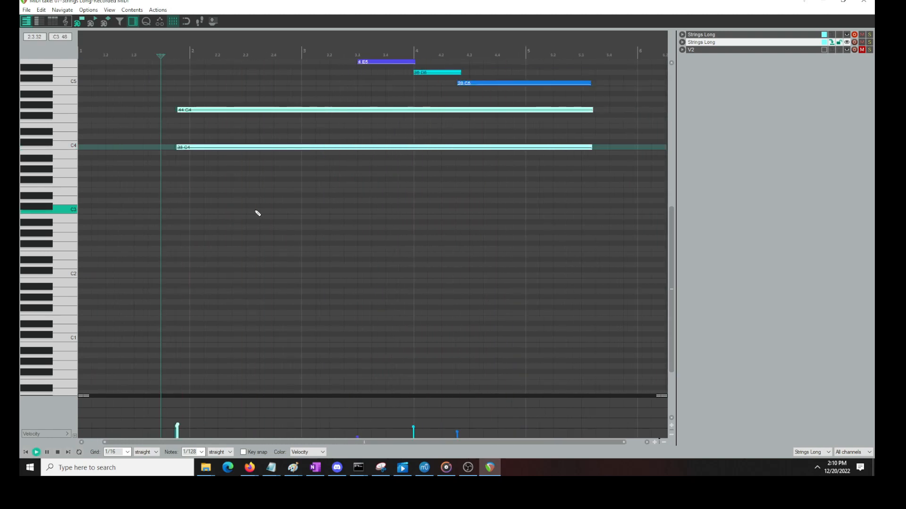
pyautogui.press('space')
pyautogui.click(863, 2)
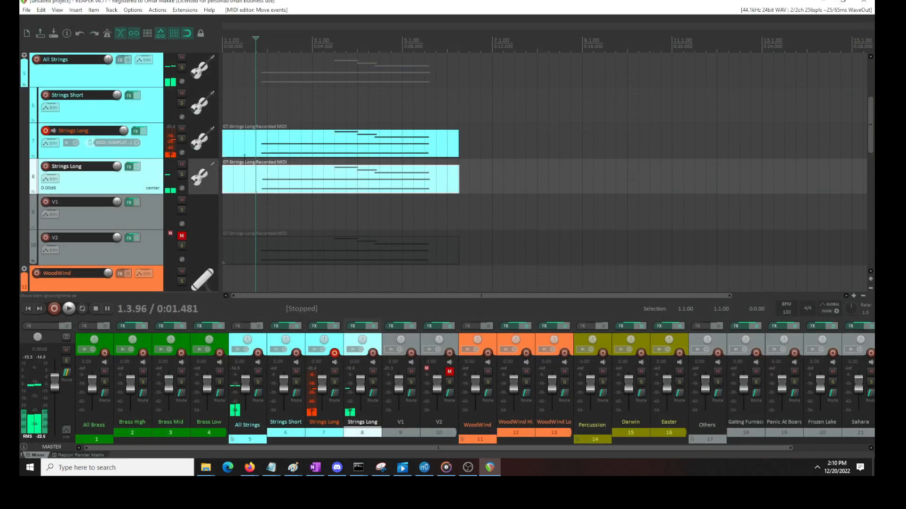
# Compare playback of the Strings Long layers with track 8 muted and unmuted
pyautogui.press('space')
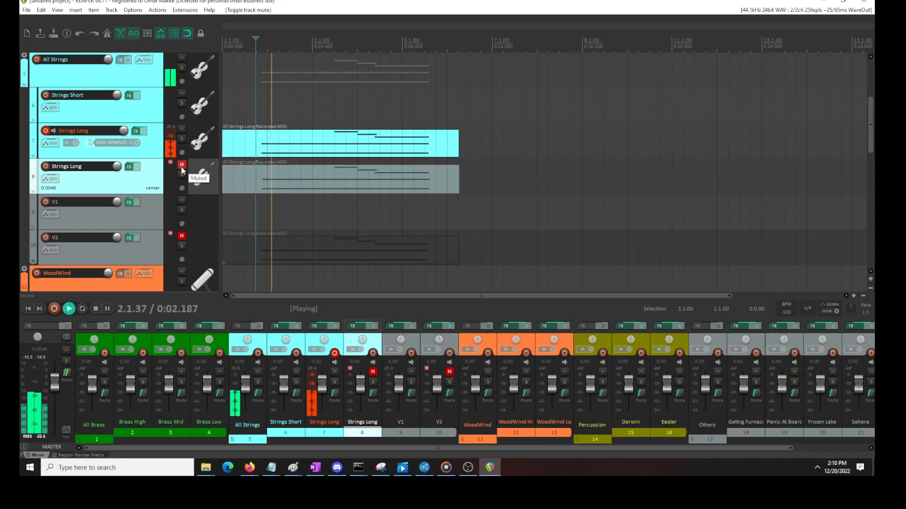
pyautogui.press('space')
pyautogui.press('space')
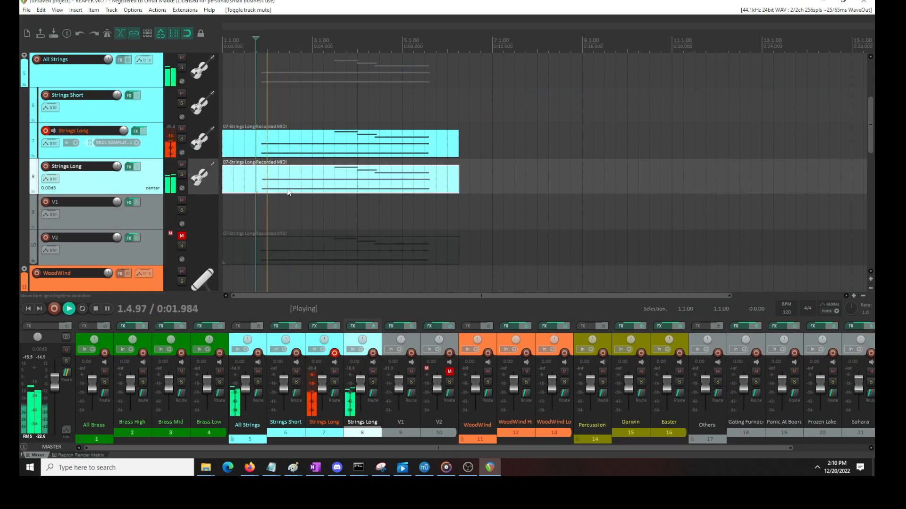
pyautogui.press('space')
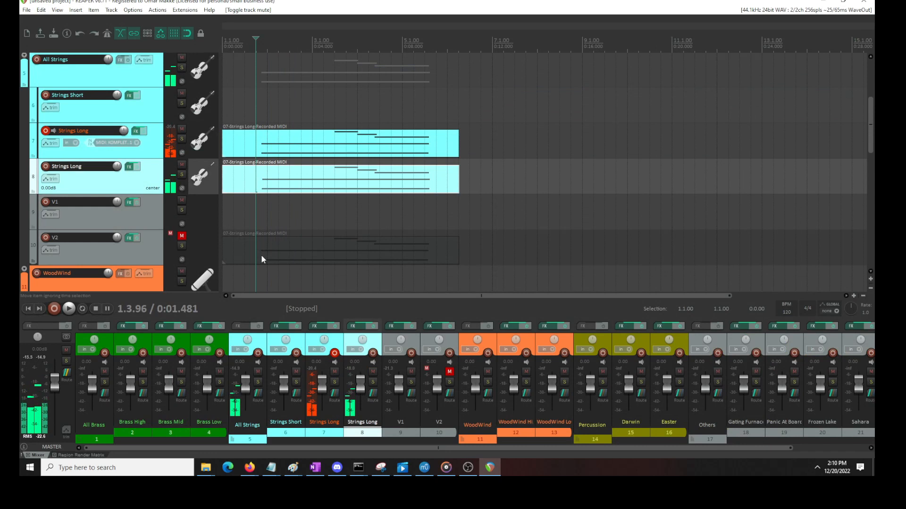
# Move track 8's MIDI item to the WoodWind track, put V2's item in its place, and play from 1.2.00
pyautogui.moveTo(262, 188)
pyautogui.mouseDown()
pyautogui.moveTo(255, 279)
pyautogui.moveTo(259, 204)
pyautogui.moveTo(250, 188)
pyautogui.mouseUp()
pyautogui.click(234, 286)
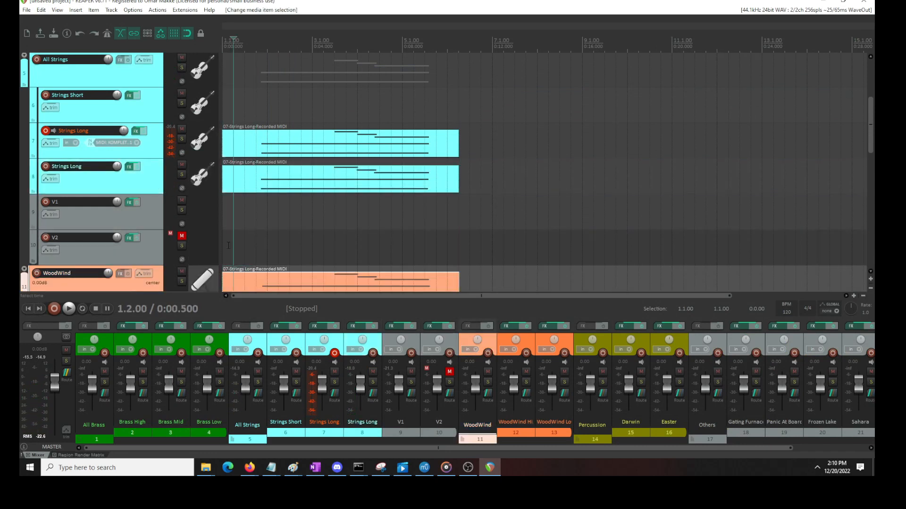
pyautogui.press('space')
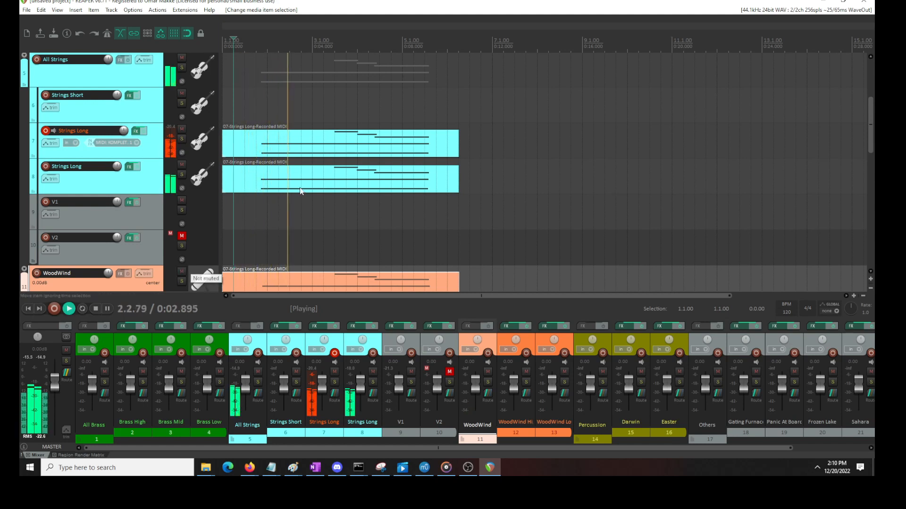
pyautogui.press('space')
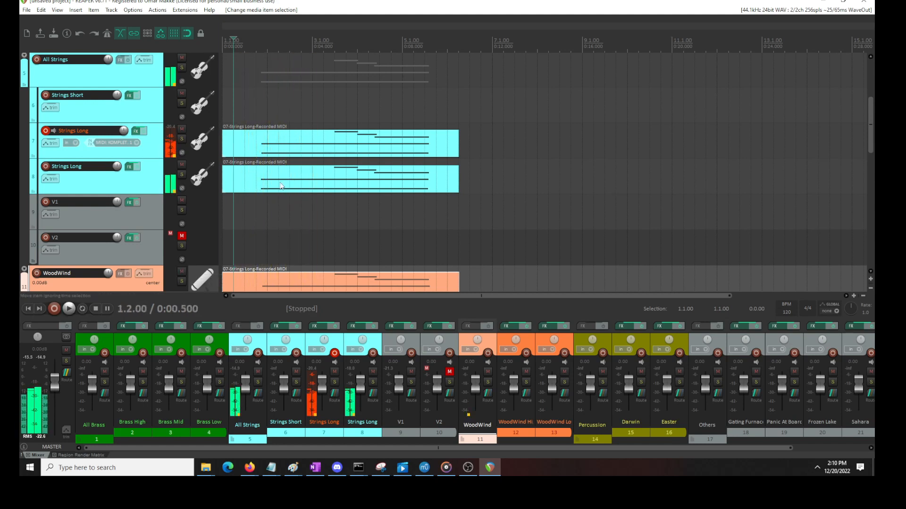
# Play from 1.2.00 with the swapped-in item's track 8 muted, and again with it unmuted
pyautogui.click(182, 165)
pyautogui.press('space')
pyautogui.press('space')
pyautogui.click(182, 166)
pyautogui.press('space')
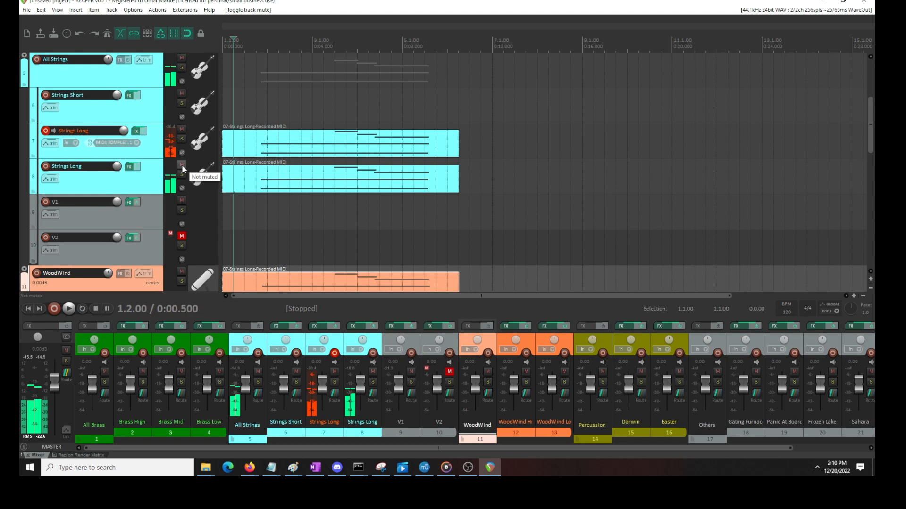
# Move both Strings Long items to V1 and V2, and play the two tracks with V2 unmuted
pyautogui.moveTo(242, 113); pyautogui.dragTo(354, 210)
pyautogui.moveTo(258, 150); pyautogui.dragTo(251, 203)
pyautogui.click(181, 235)
pyautogui.press('space')
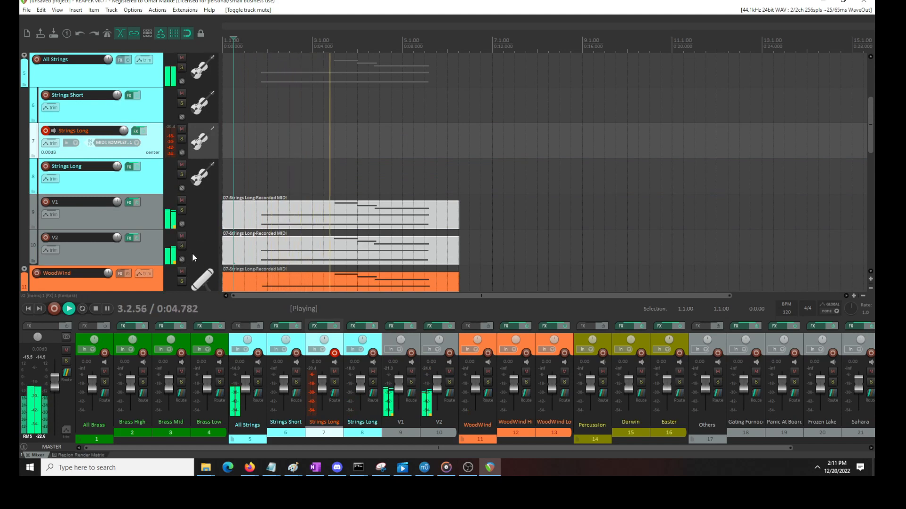
pyautogui.press('space')
# Remove the Violins 2 instrument from V1's Kontakt rack, leaving only Violins 1
pyautogui.click(130, 201)
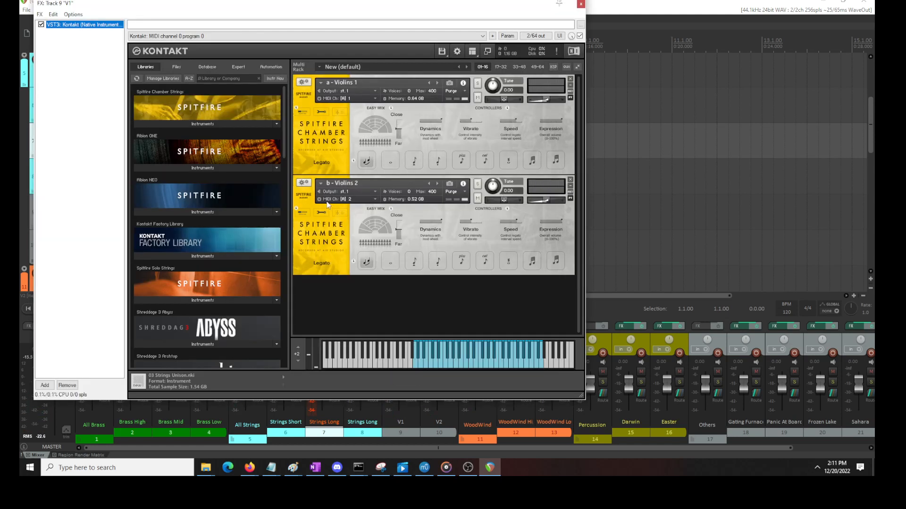
pyautogui.click(570, 180)
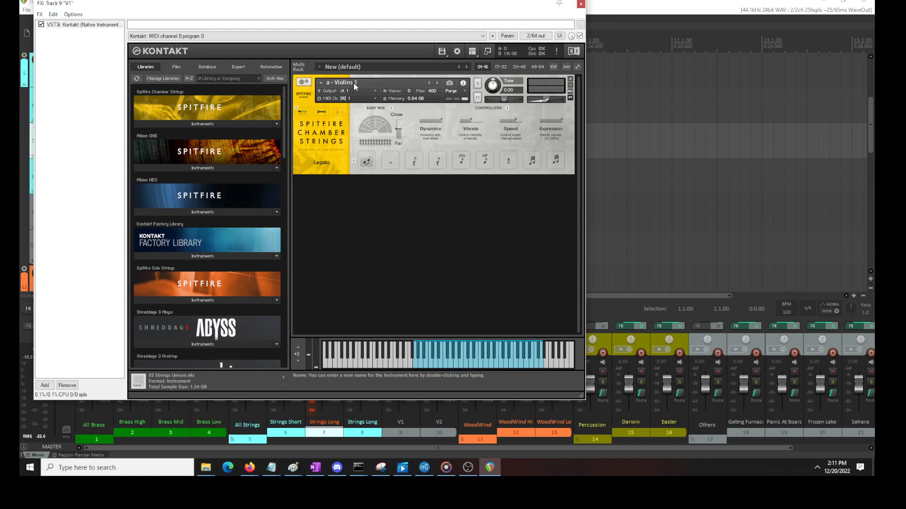
pyautogui.click(581, 4)
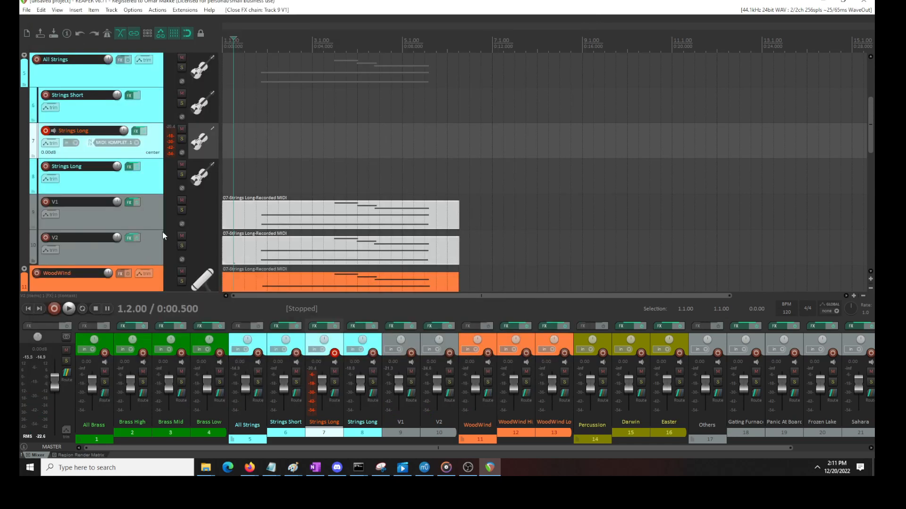
# Check the instrument loaded in V2's Kontakt, and play V1 and V2 together
pyautogui.click(128, 238)
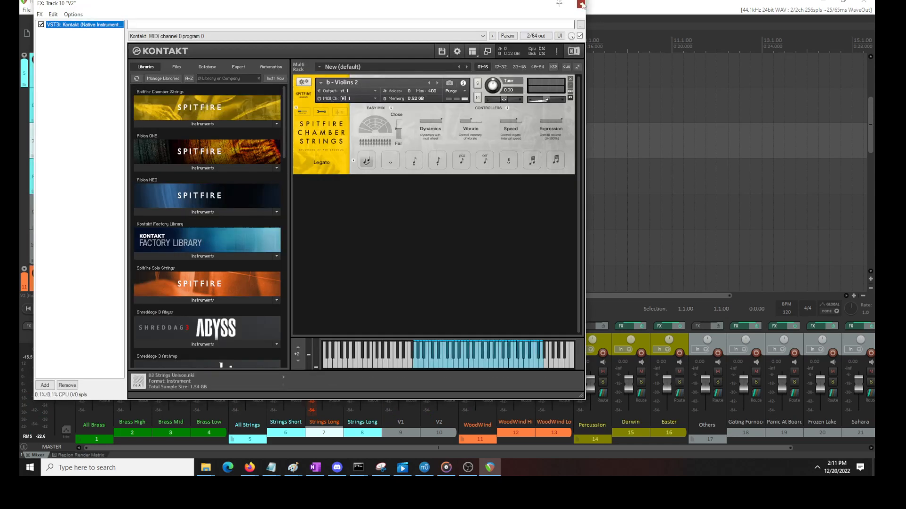
pyautogui.click(581, 4)
pyautogui.press('space')
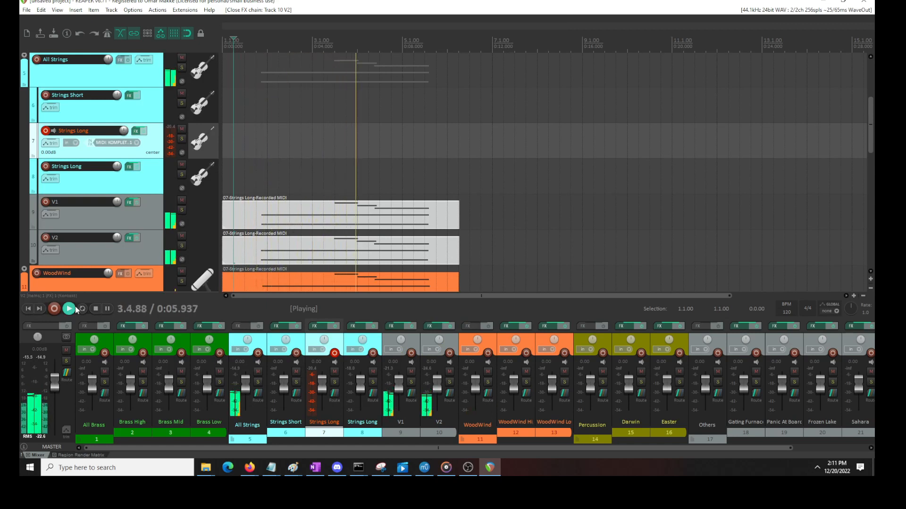
pyautogui.click(96, 310)
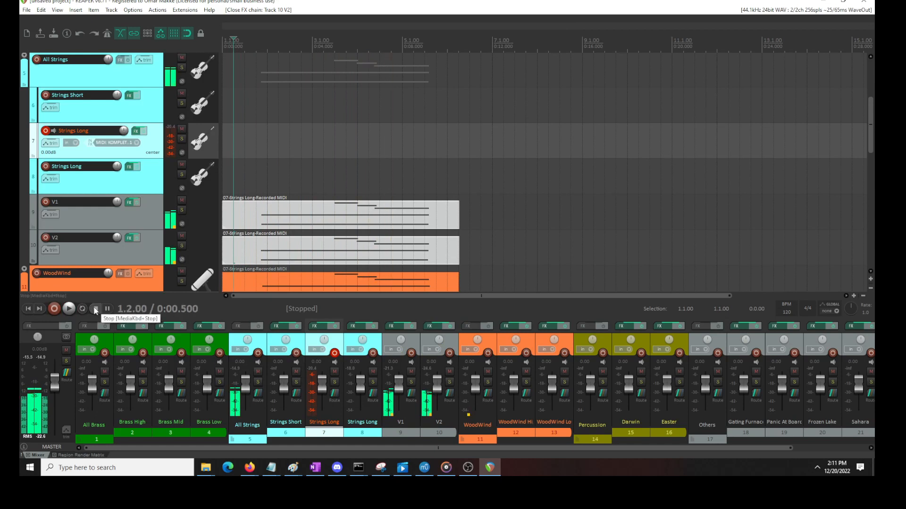
# Copy V1's MIDI item to Strings Long track 7, aligned to the project start, and play it together with V1 and V2
pyautogui.scroll(1, 165, 137)
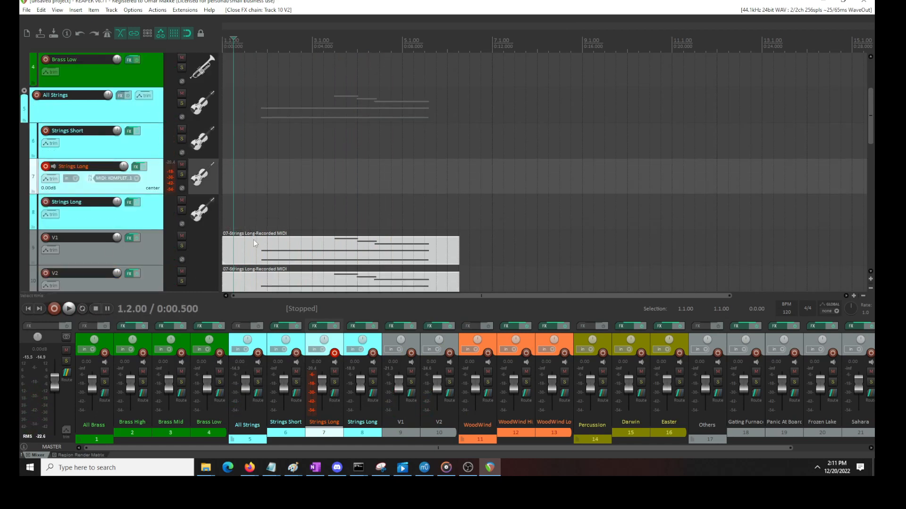
pyautogui.click(259, 255)
pyautogui.click(247, 175)
pyautogui.hotkey('ctrl', 'v')
pyautogui.moveTo(254, 184); pyautogui.dragTo(232, 188)
pyautogui.click(247, 146)
pyautogui.press('space')
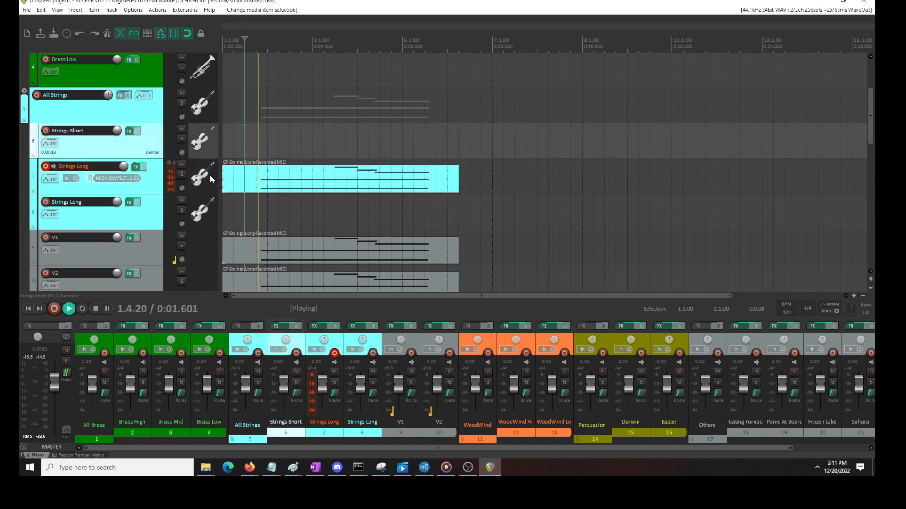
pyautogui.scroll(-1, 154, 208)
pyautogui.scroll(-2, 154, 204)
pyautogui.scroll(2, 153, 203)
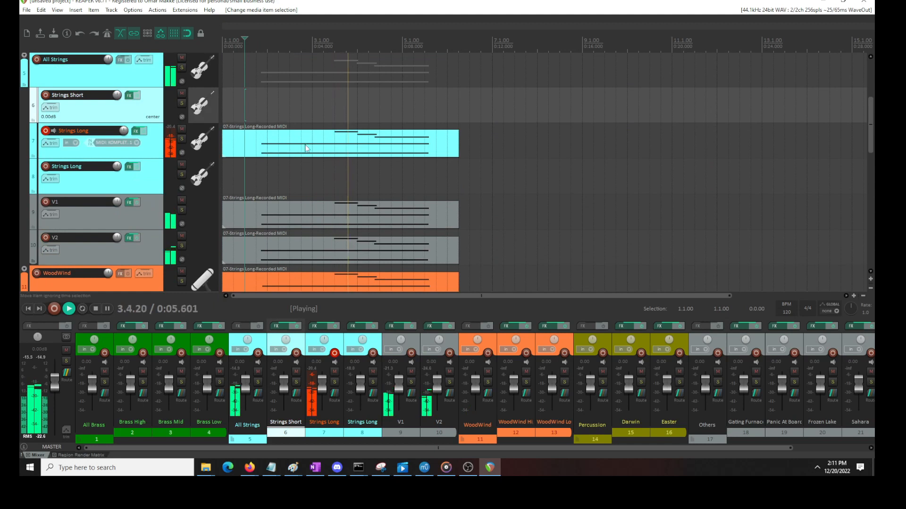
pyautogui.press('space')
# Try shifting all notes in track 7's MIDI item slightly later, and return them to their original position
pyautogui.doubleClick(275, 148)
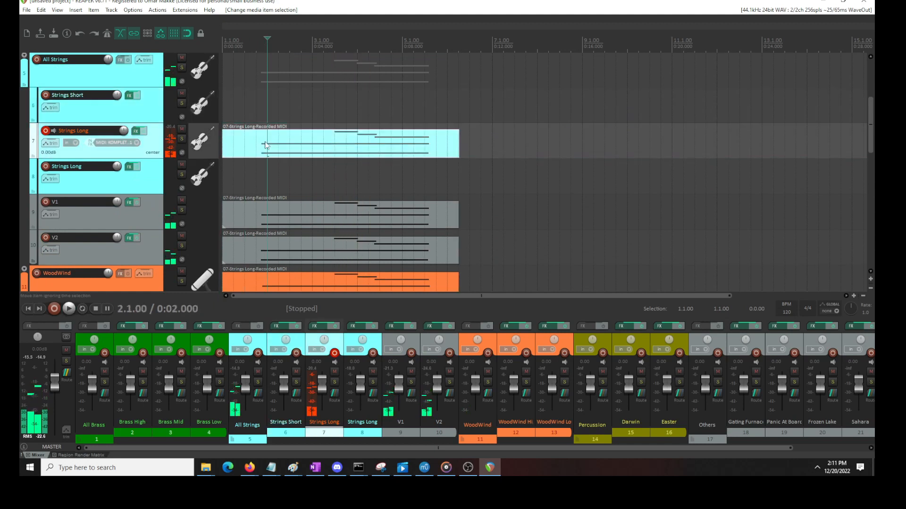
pyautogui.scroll(3, 48, 153)
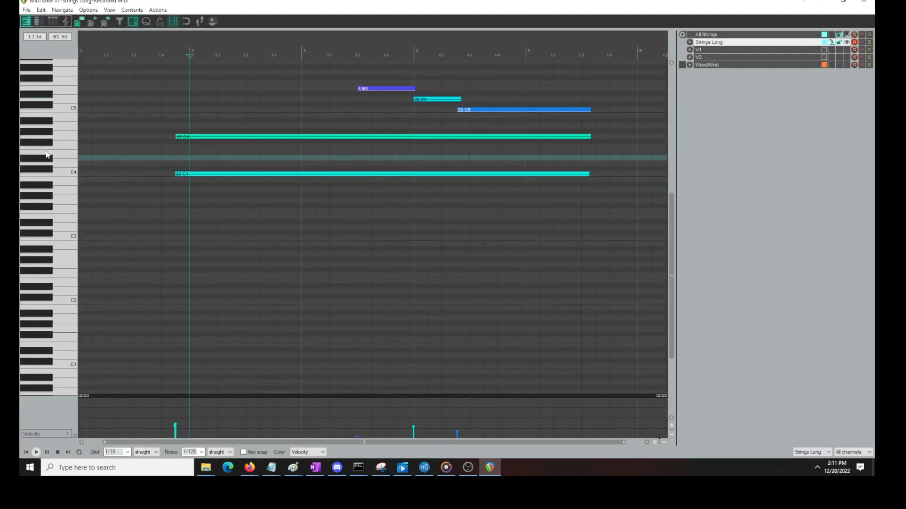
pyautogui.moveTo(591, 75); pyautogui.dragTo(167, 202)
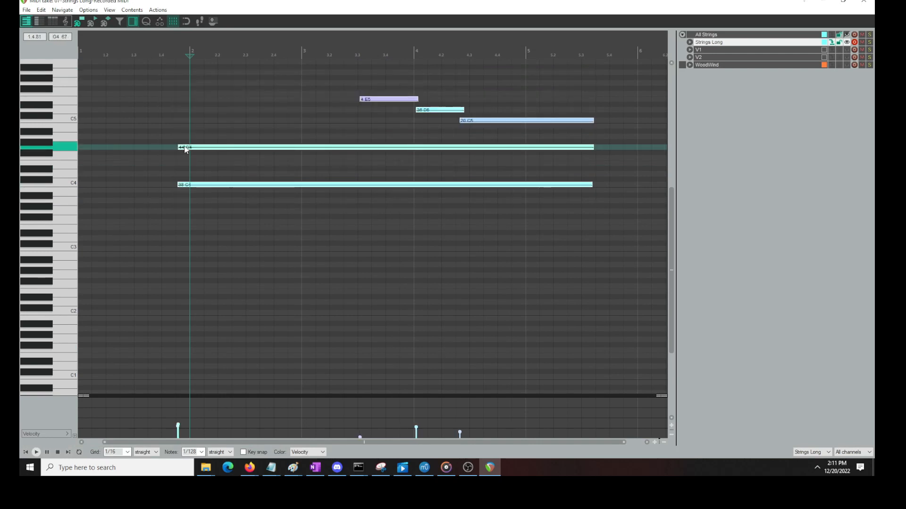
pyautogui.click(162, 136)
pyautogui.press('space')
pyautogui.press('space')
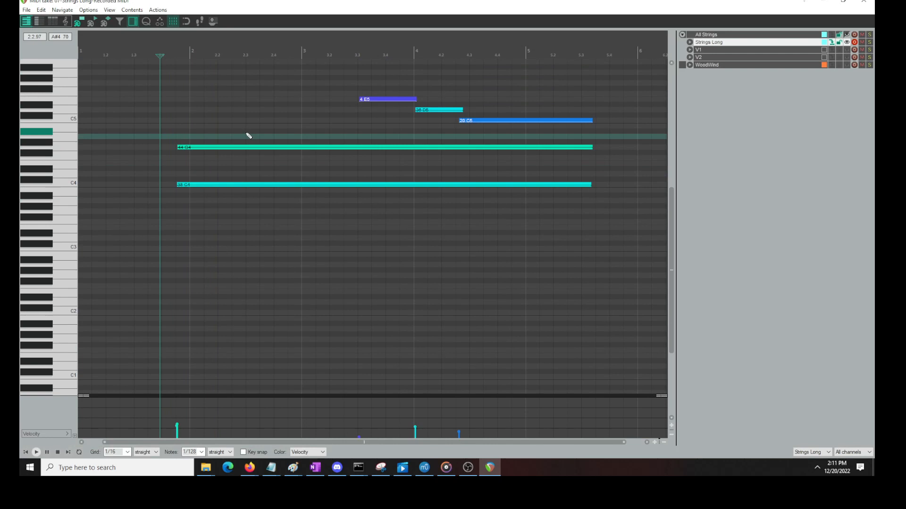
pyautogui.hotkey('ctrl', 'a')
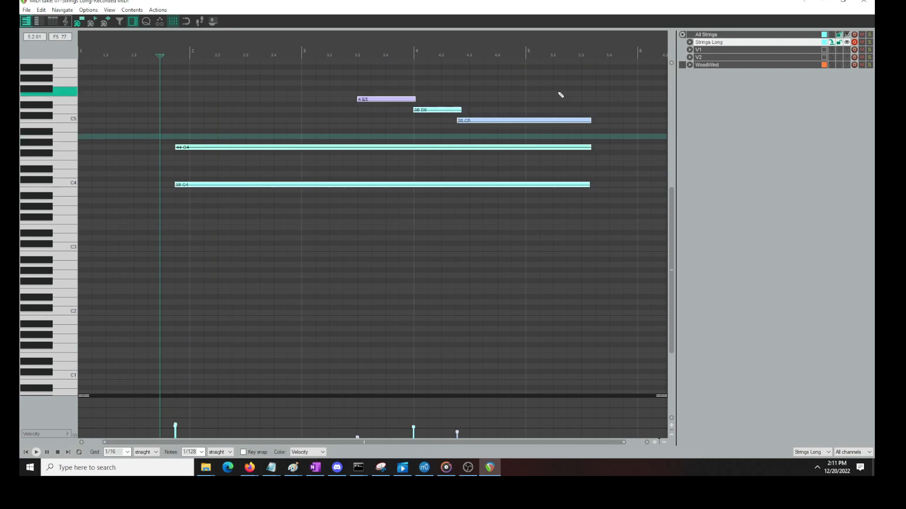
pyautogui.click(864, 2)
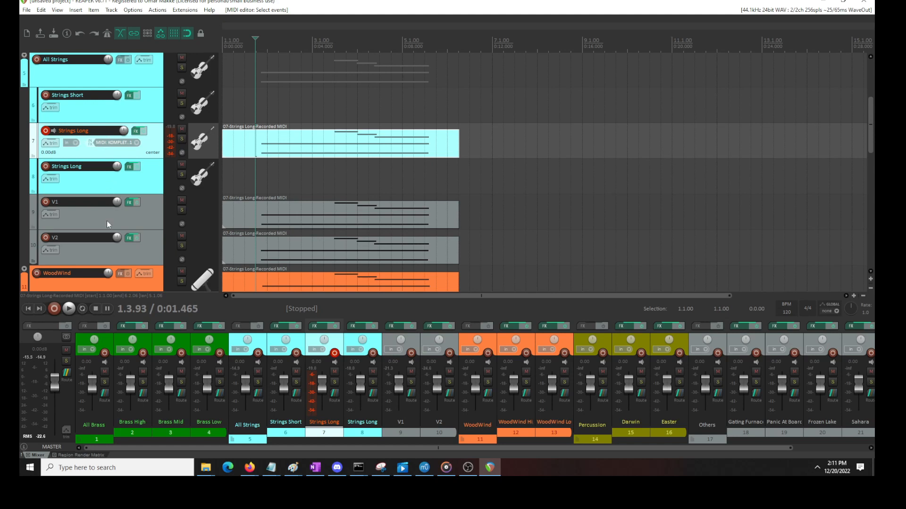
# Check the instrument loaded in V1's Kontakt and close its effects window
pyautogui.click(129, 202)
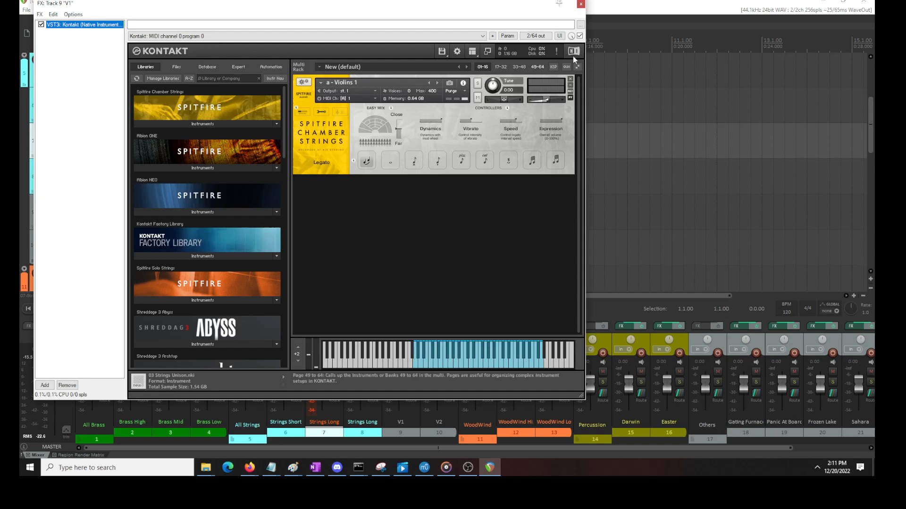
pyautogui.click(580, 4)
pyautogui.scroll(-1, 138, 238)
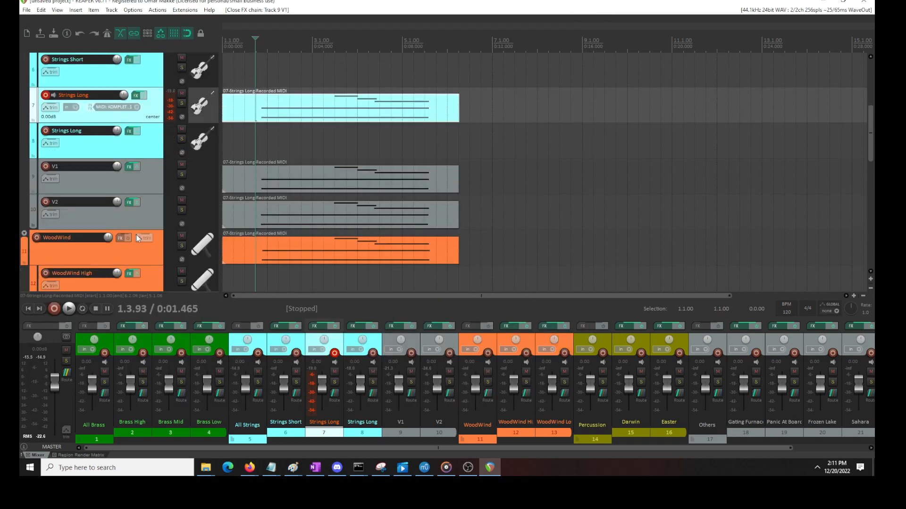
pyautogui.scroll(1, 146, 143)
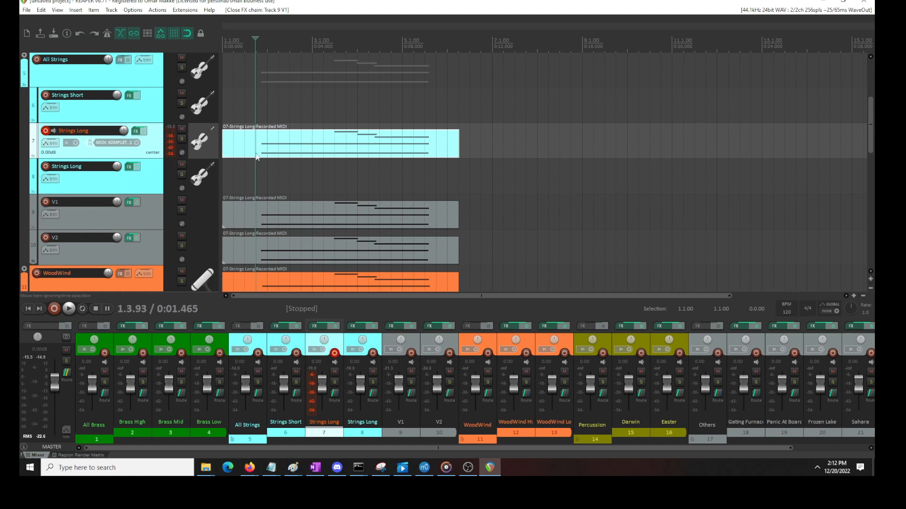
# Move the WoodWind item back to track 8, and play the two Strings Long tracks with V1 and V2 muted
pyautogui.scroll(-1, 182, 220)
pyautogui.moveTo(279, 248); pyautogui.dragTo(255, 143)
pyautogui.click(181, 164)
pyautogui.click(181, 200)
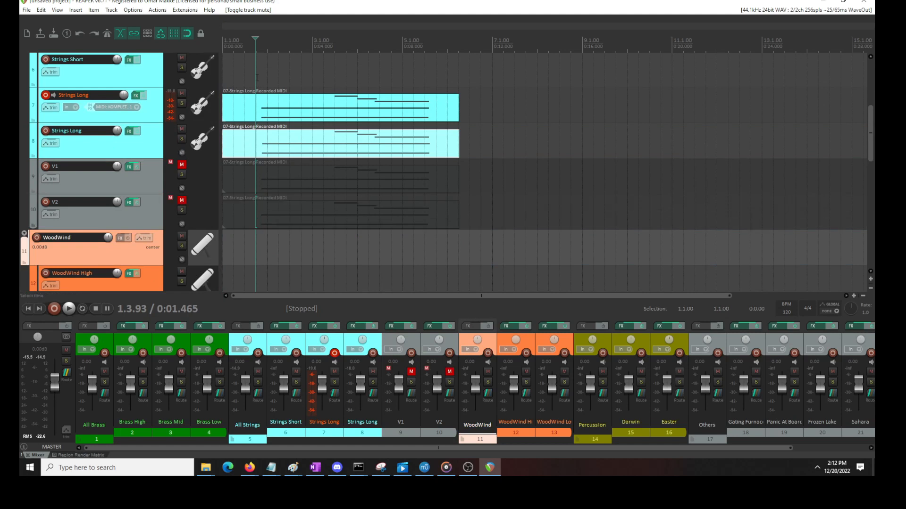
pyautogui.click(257, 77)
pyautogui.press('space')
pyautogui.press('space')
# Try leaving only a shortened G4 beneath the melody in track 8's MIDI item, and split the item at 3.3.00
pyautogui.click(289, 154)
pyautogui.doubleClick(289, 154)
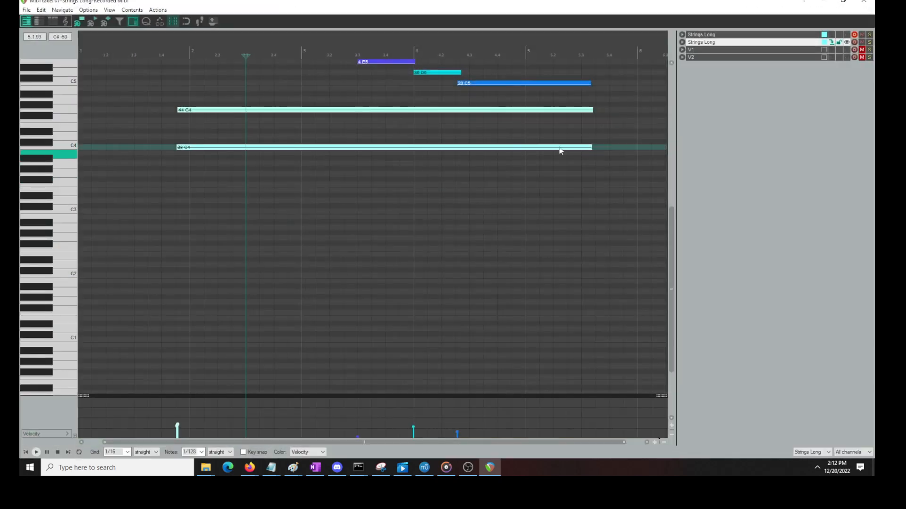
pyautogui.scroll(3, 66, 165)
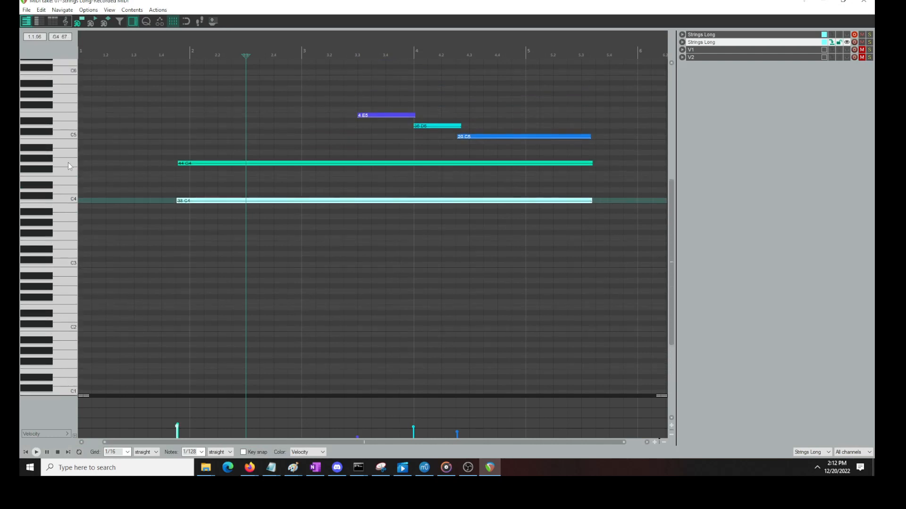
pyautogui.press('Delete')
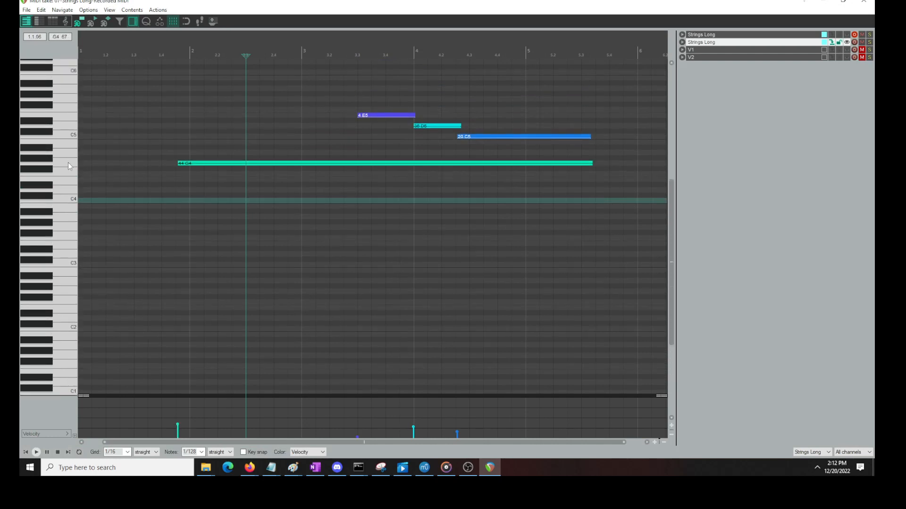
pyautogui.click(587, 163)
pyautogui.moveTo(591, 163); pyautogui.dragTo(342, 165)
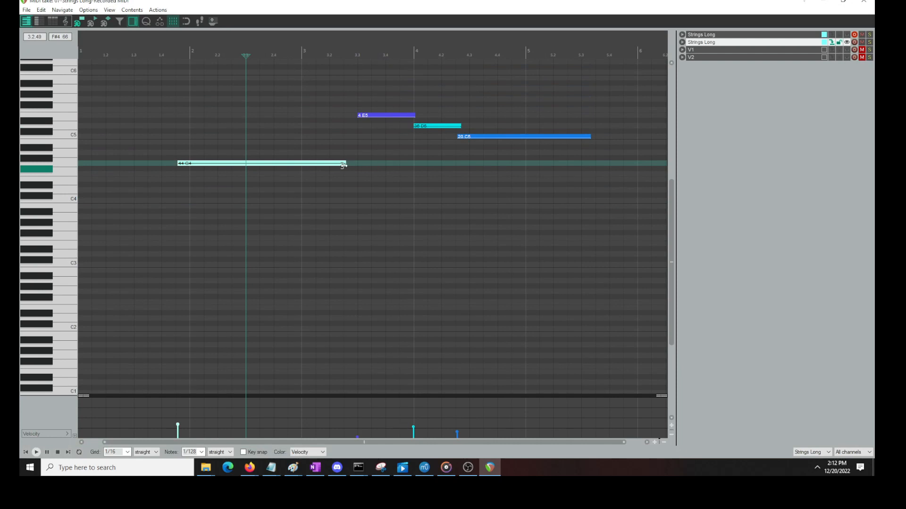
pyautogui.click(863, 2)
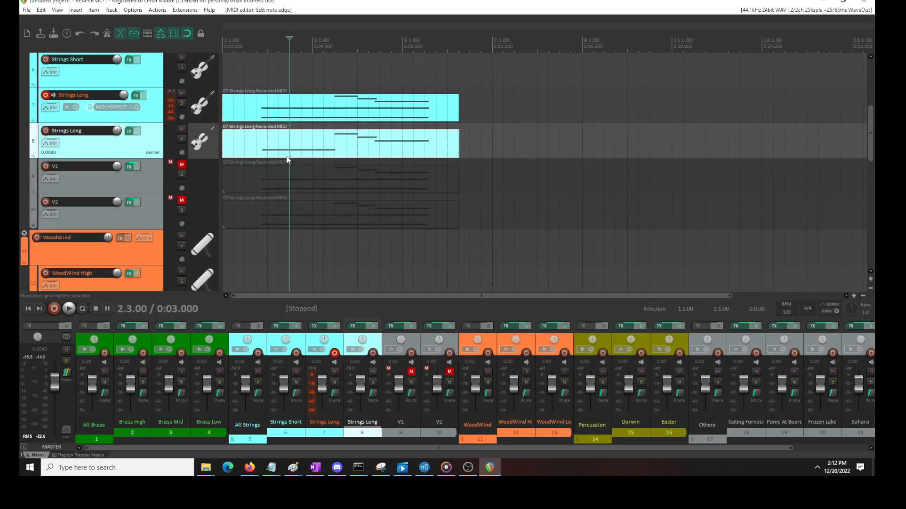
pyautogui.click(337, 138)
pyautogui.press('s')
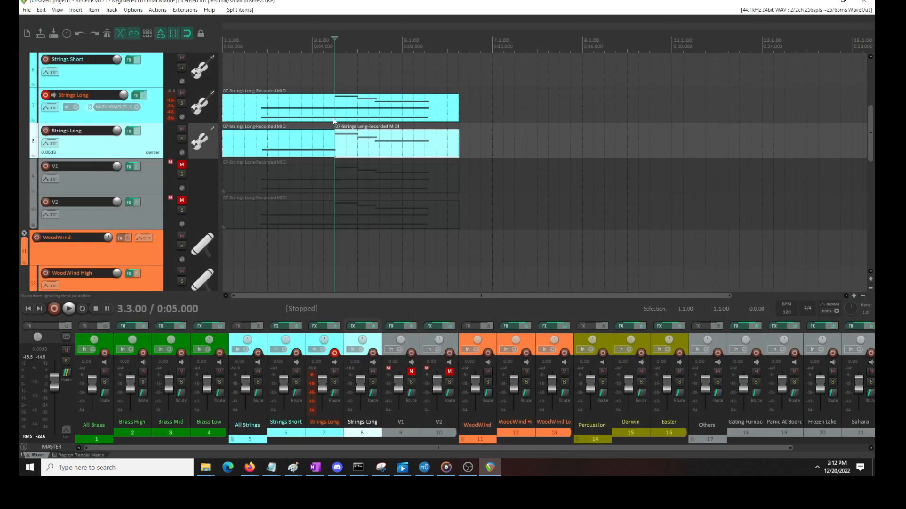
# Try deleting the C4 note in track 7's MIDI item and shortening G4 to the start of E5
pyautogui.doubleClick(325, 119)
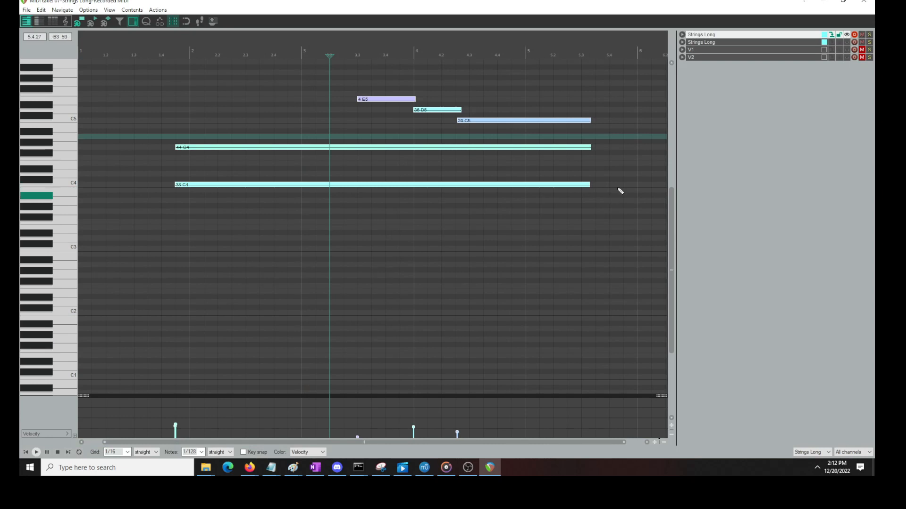
pyautogui.moveTo(614, 165); pyautogui.dragTo(64, 250)
pyautogui.press('Delete')
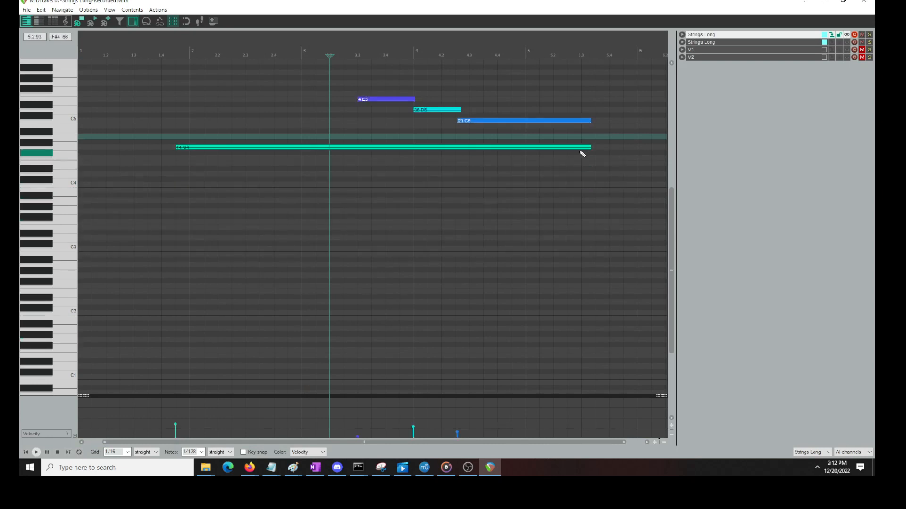
pyautogui.moveTo(588, 148); pyautogui.dragTo(361, 160)
pyautogui.click(864, 1)
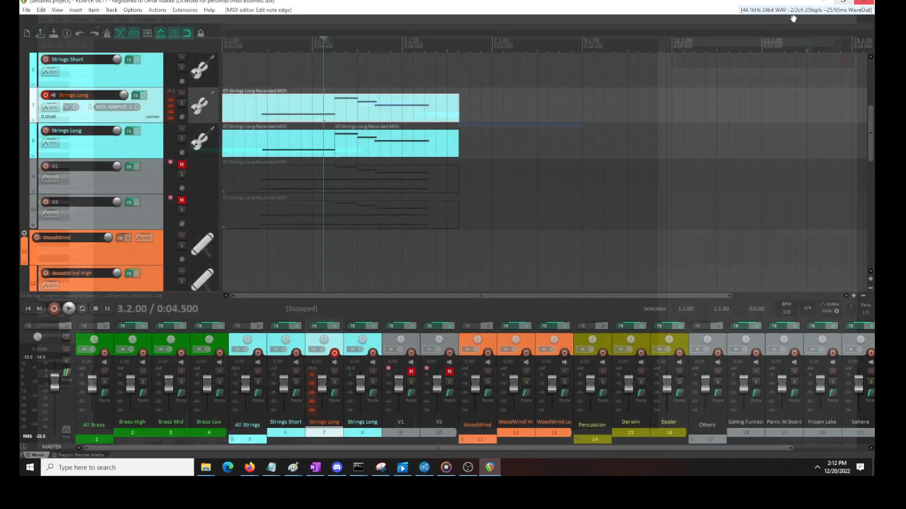
# Restore track 7's C4 and G4 notes, and try deleting G4 instead with C4 shortened to the start of E5
pyautogui.doubleClick(331, 137)
pyautogui.hotkey('ctrl', 'z')
pyautogui.moveTo(623, 140); pyautogui.dragTo(145, 149)
pyautogui.press('Delete')
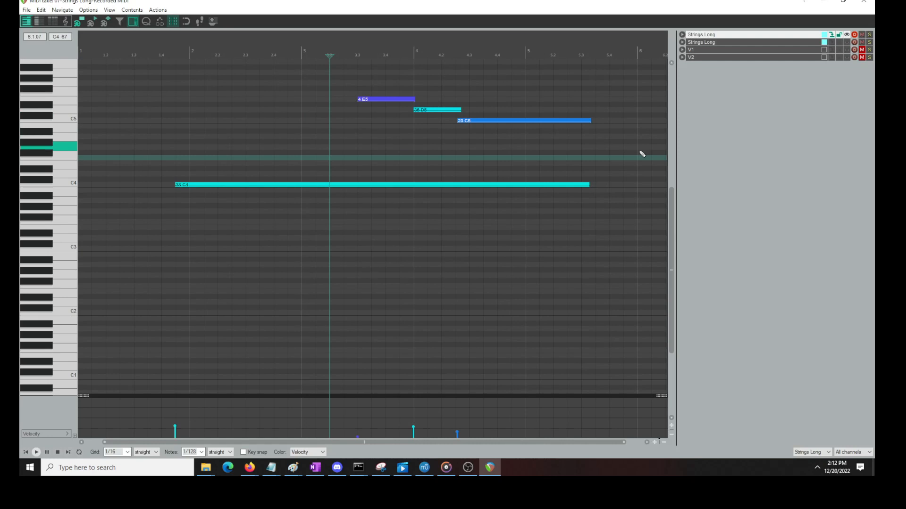
pyautogui.moveTo(587, 184); pyautogui.dragTo(351, 186)
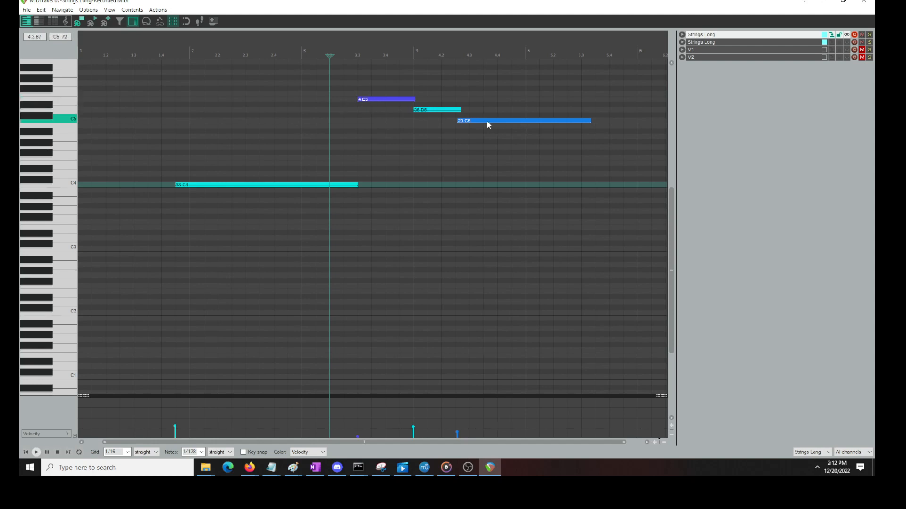
pyautogui.click(867, 2)
pyautogui.scroll(-2, 468, 110)
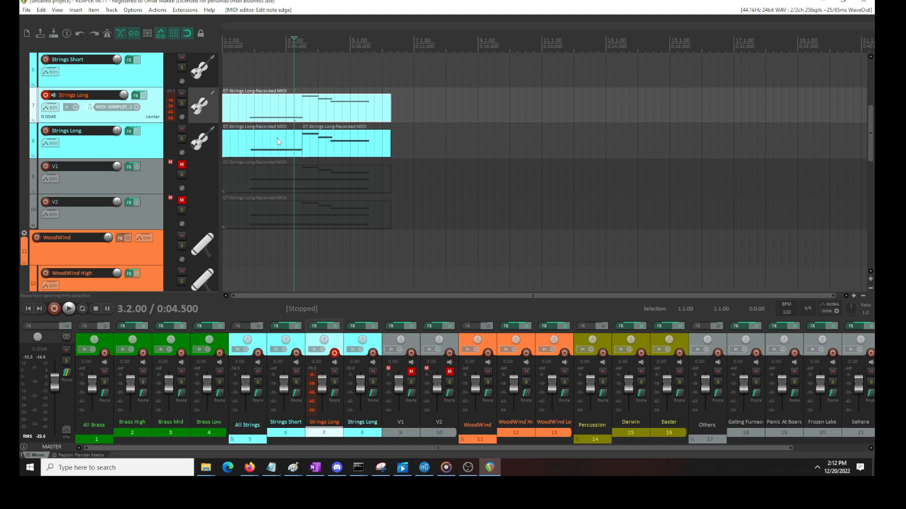
# Undo the note deletions, note shortening and item split on both Strings Long tracks
pyautogui.click(246, 84)
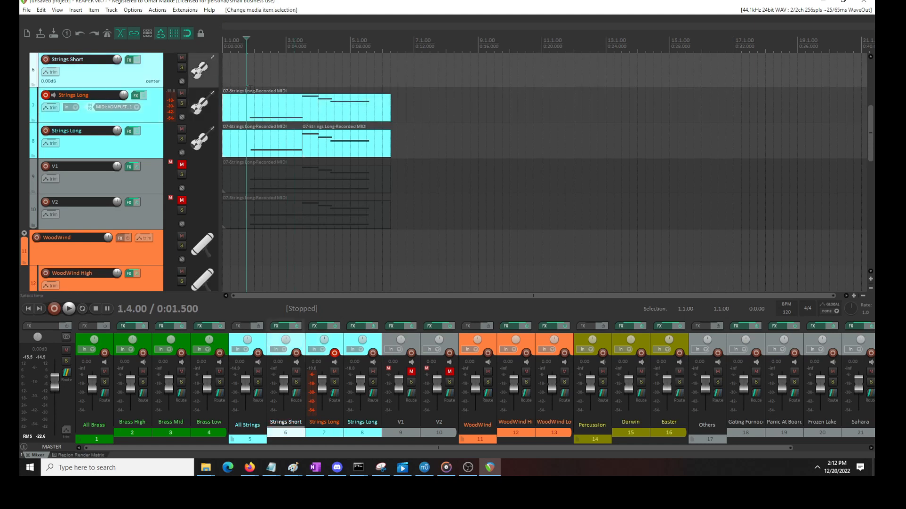
pyautogui.click(259, 93)
pyautogui.hotkey('ctrl', 'z')
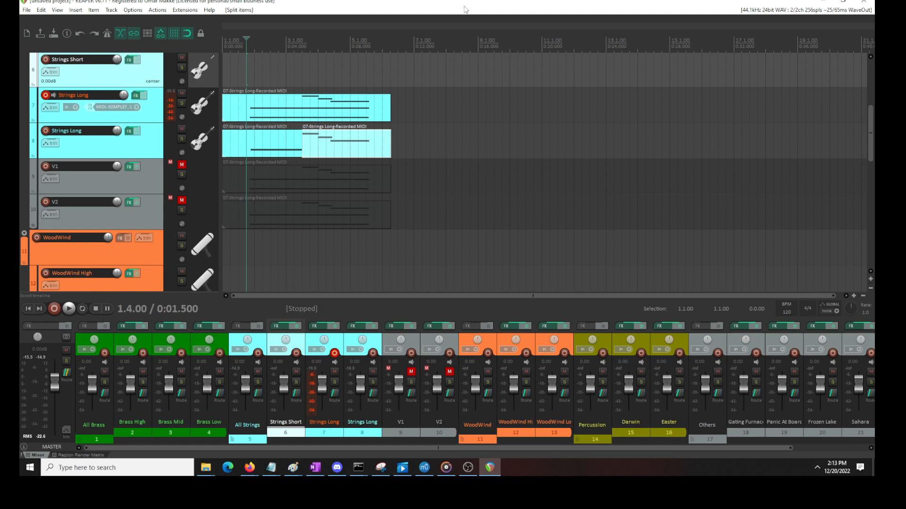
pyautogui.hotkey('ctrl', 'z')
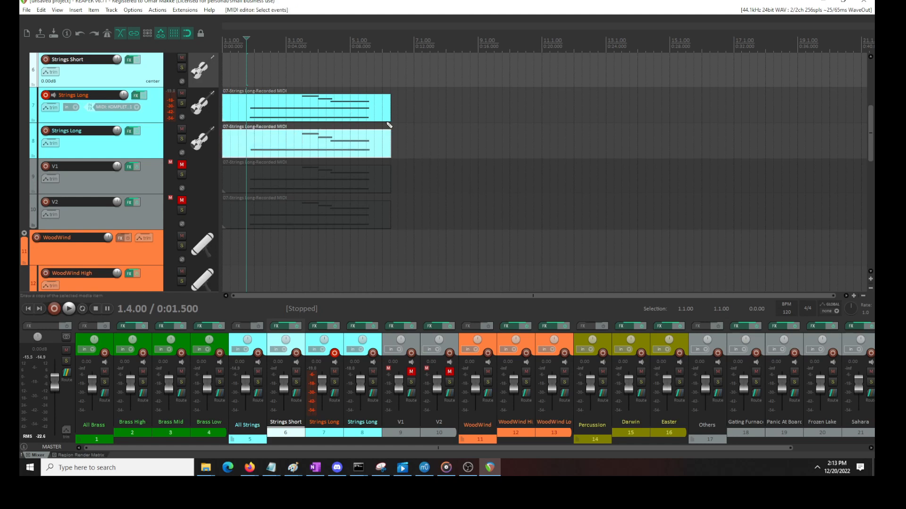
pyautogui.hotkey('ctrl', 'z')
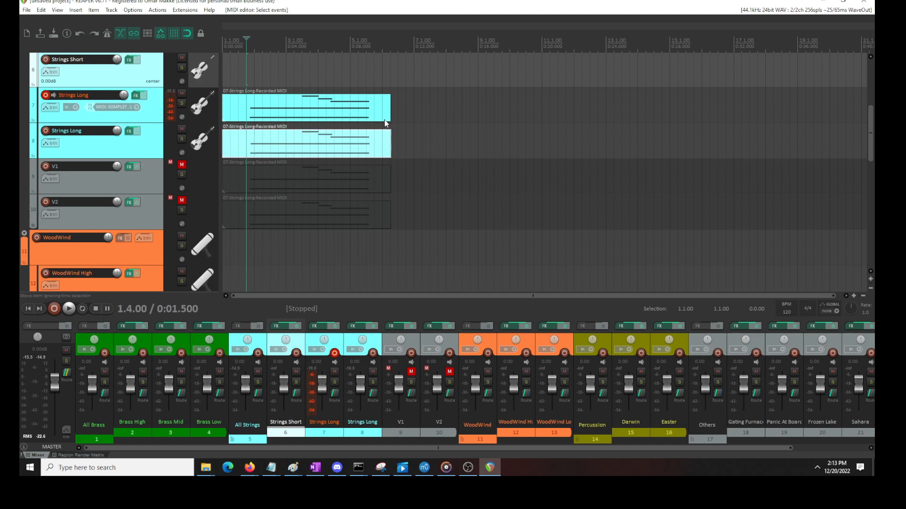
# Shift the G4 and C4 notes in track 8's MIDI item slightly earlier, and play the layered result several times
pyautogui.scroll(3, 329, 155)
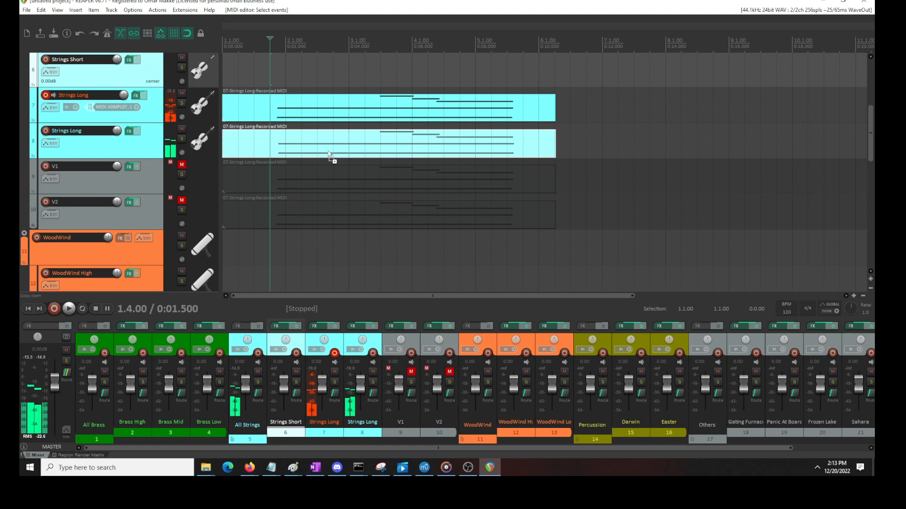
pyautogui.doubleClick(288, 148)
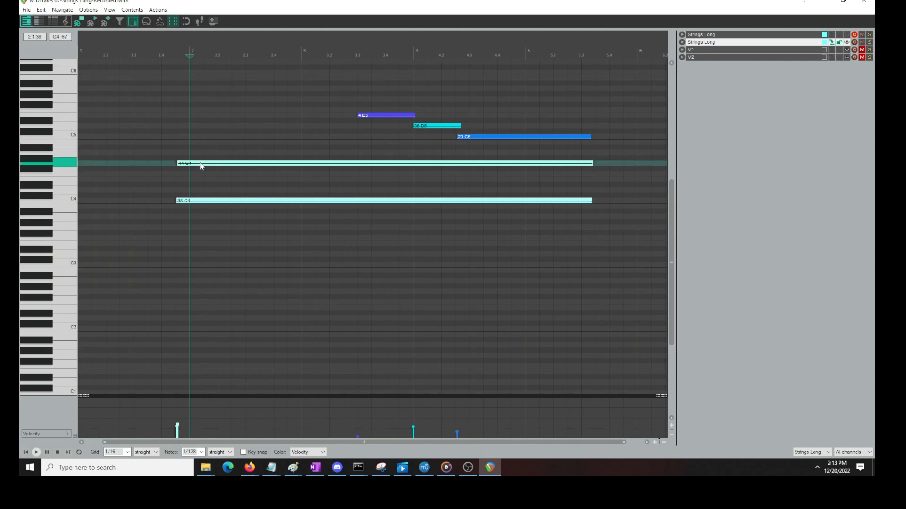
pyautogui.moveTo(207, 163); pyautogui.dragTo(192, 201)
pyautogui.click(154, 147)
pyautogui.press('space')
pyautogui.press('space')
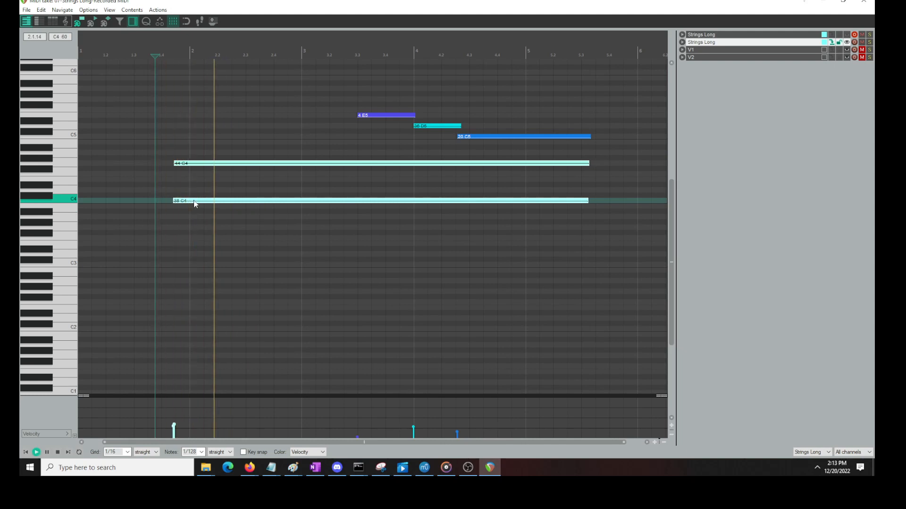
pyautogui.press('space')
pyautogui.press('space')
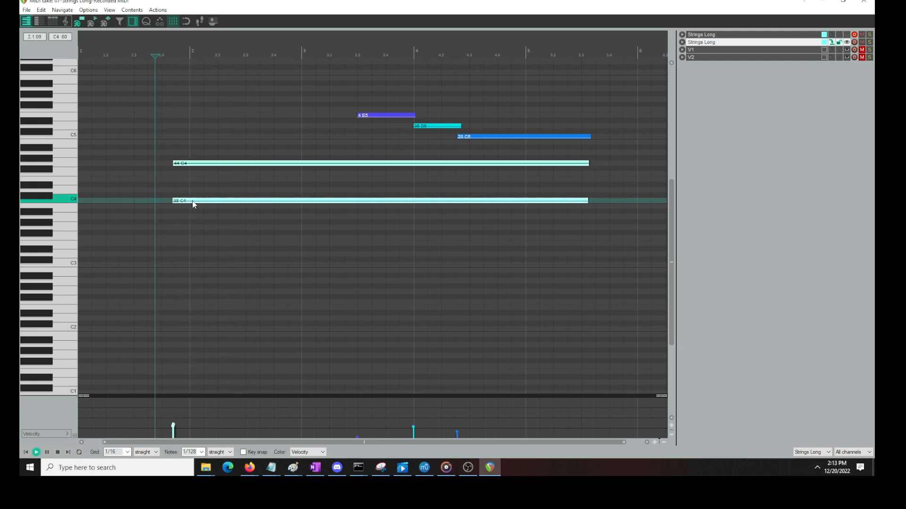
pyautogui.press('space')
pyautogui.press('space')
pyautogui.press('space')
pyautogui.press('space')
# Nudge track 8's G4 and C4 notes slightly later, replay them with track 7, and close the MIDI editor
pyautogui.moveTo(200, 202); pyautogui.dragTo(207, 203)
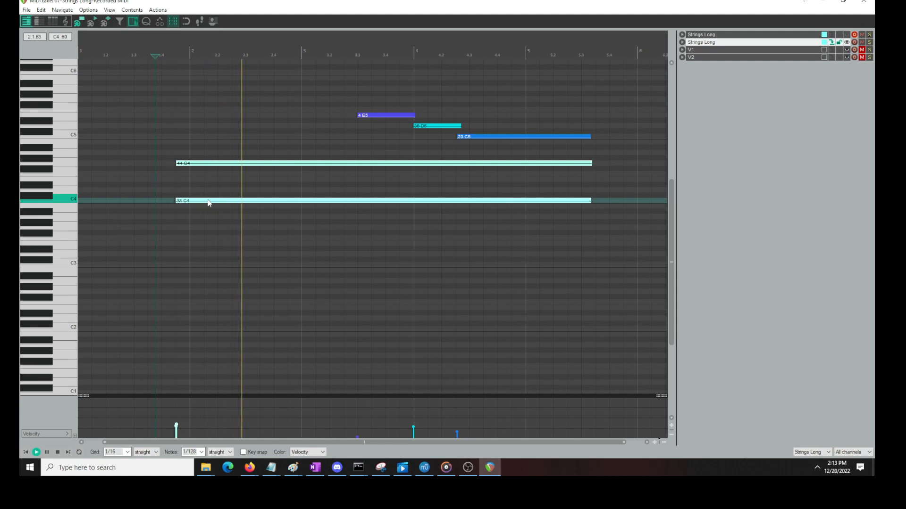
pyautogui.press('space')
pyautogui.press('space')
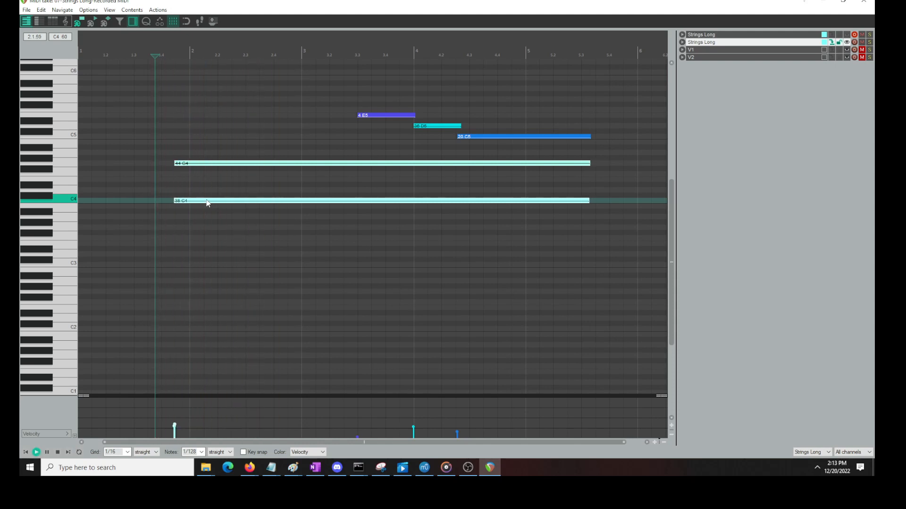
pyautogui.scroll(5, 279, 168)
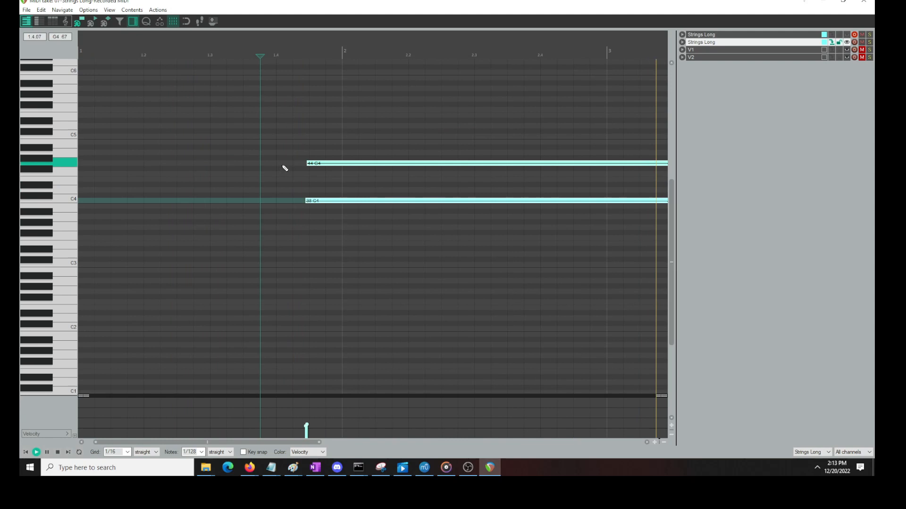
pyautogui.press('space')
pyautogui.scroll(-6, 249, 166)
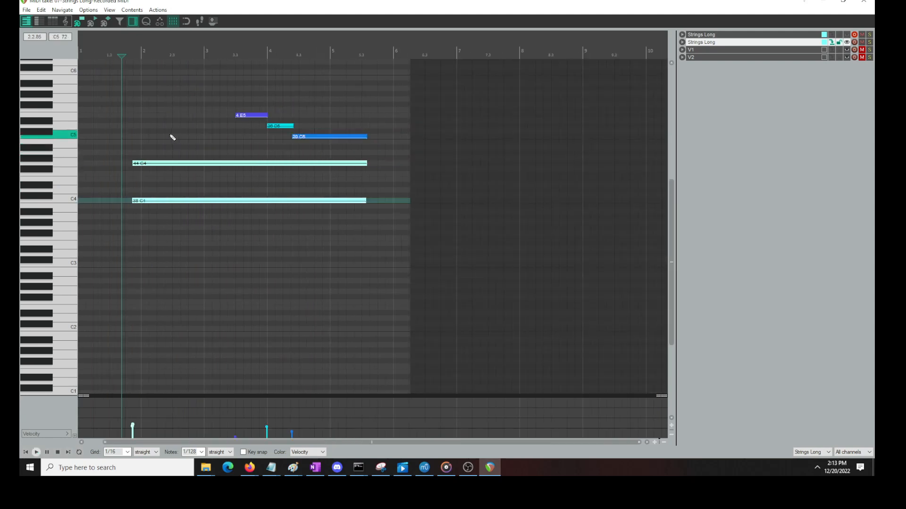
pyautogui.scroll(4, 179, 208)
pyautogui.click(864, 1)
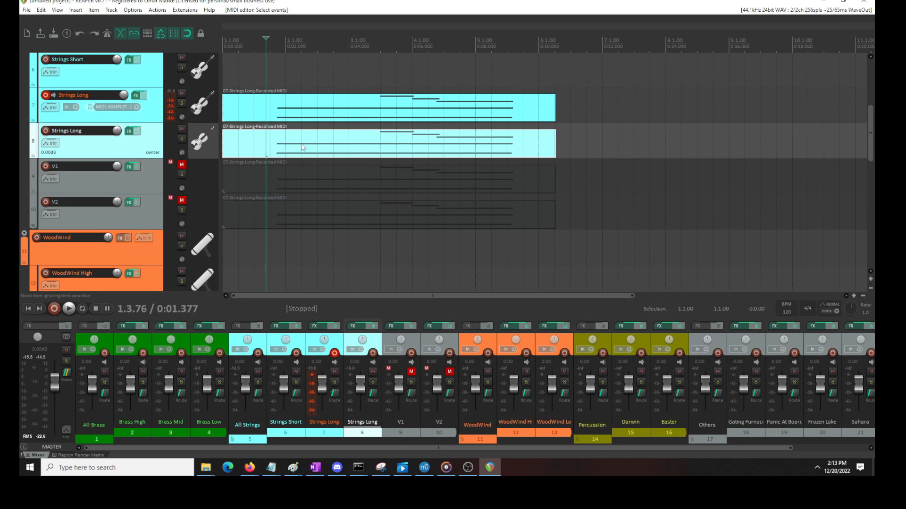
# Compare playback of the two Strings Long tracks together and with track 8 muted, leaving track 8 unmuted
pyautogui.press('space')
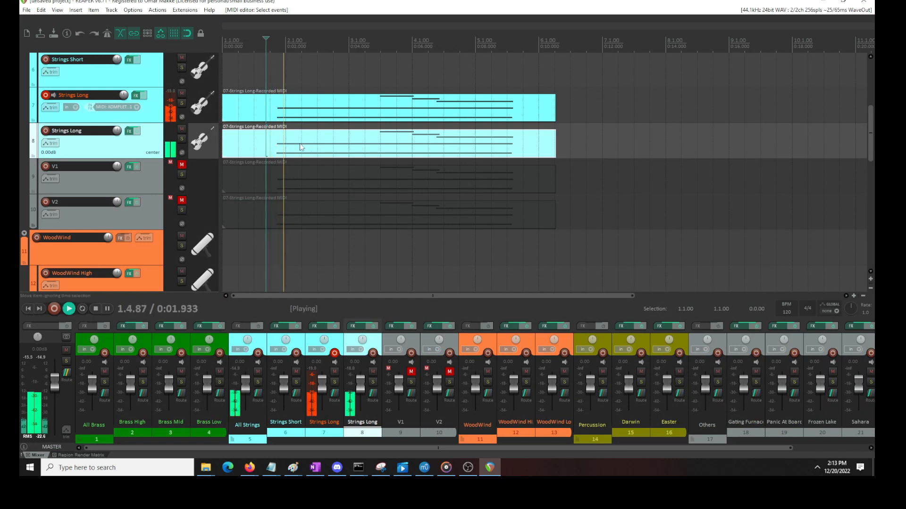
pyautogui.press('space')
pyautogui.click(182, 129)
pyautogui.press('space')
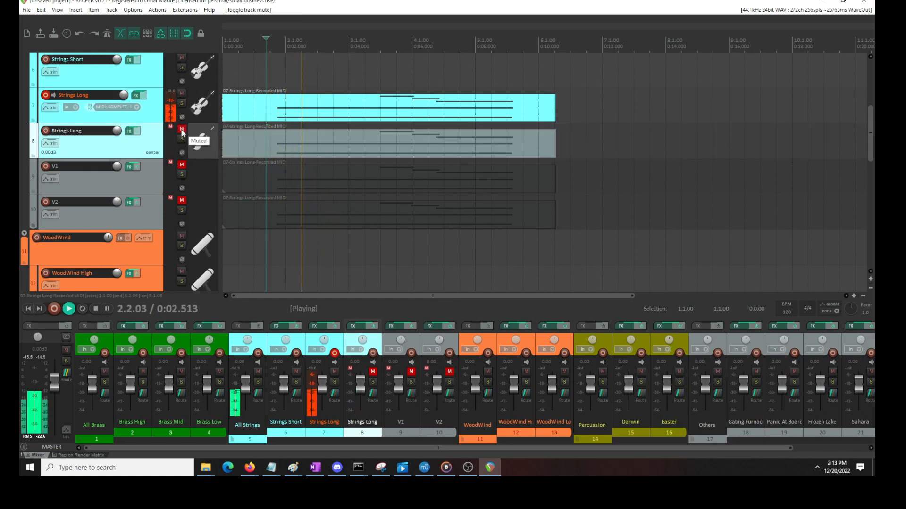
pyautogui.click(181, 130)
pyautogui.press('space')
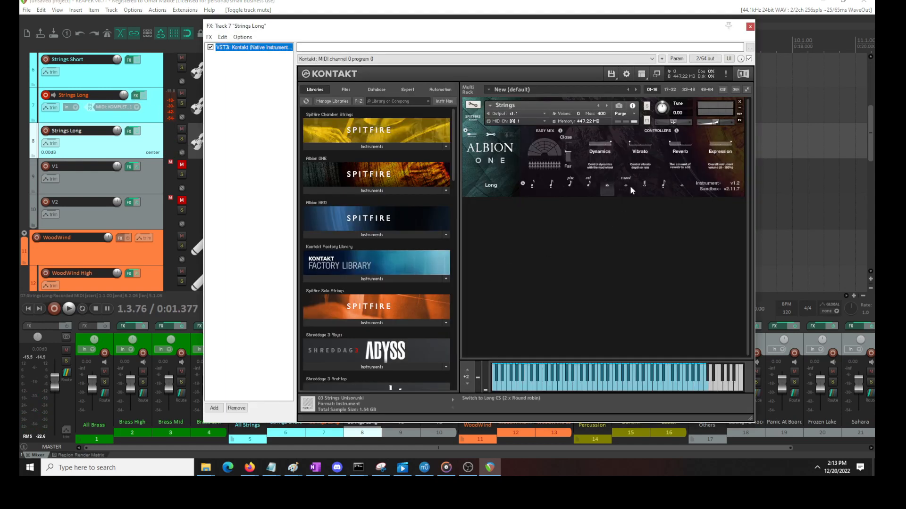
# Select the Long CS articulation in track 7's Kontakt, close its effects window, and play both Strings Long tracks
pyautogui.click(625, 186)
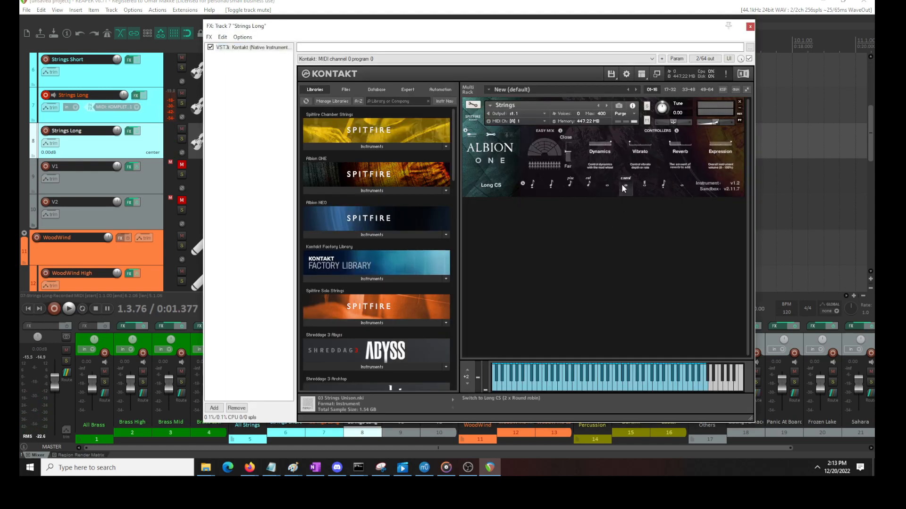
pyautogui.click(749, 27)
pyautogui.press('space')
pyautogui.press('space')
# Shift the G4 and C4 notes in track 8's MIDI item slightly later, play the result, and close the editor
pyautogui.doubleClick(286, 148)
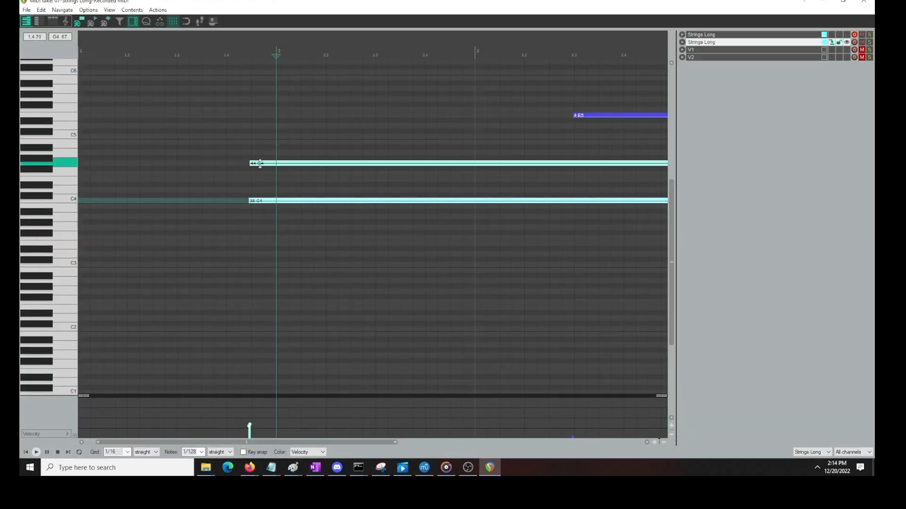
pyautogui.click(241, 154)
pyautogui.press('space')
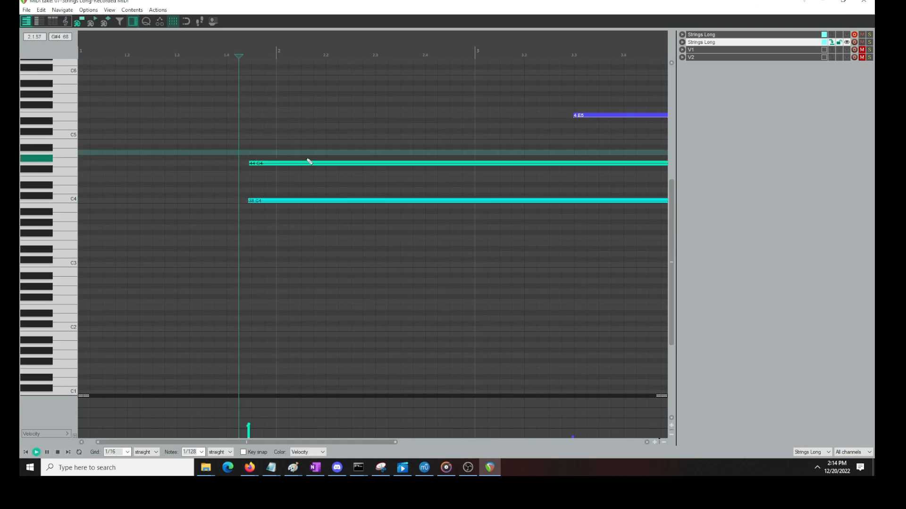
pyautogui.moveTo(301, 146); pyautogui.dragTo(238, 238)
pyautogui.press('space')
pyautogui.moveTo(268, 163); pyautogui.dragTo(276, 165)
pyautogui.press('space')
pyautogui.press('space')
pyautogui.press('space')
pyautogui.press('space')
pyautogui.press('Escape')
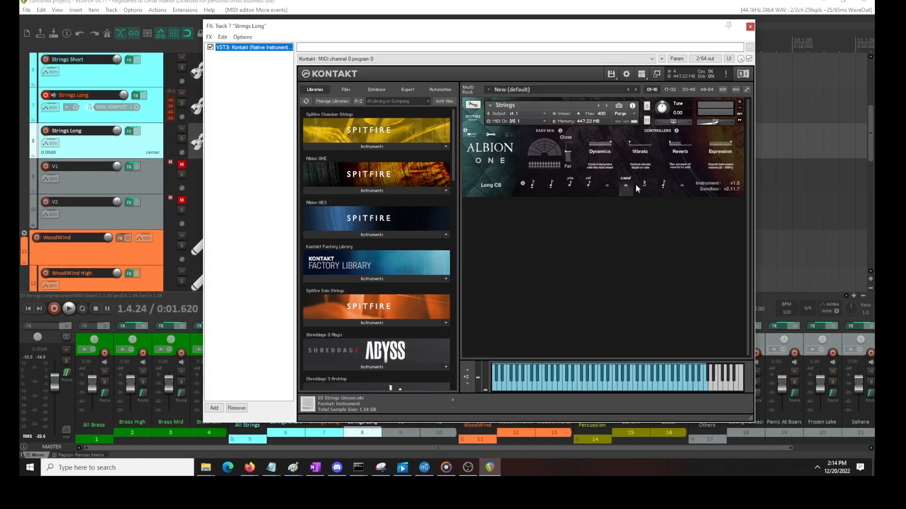
# Check the Kontakt instruments on Strings Long tracks 7 and 8, close their effects windows, and play both tracks
pyautogui.click(750, 26)
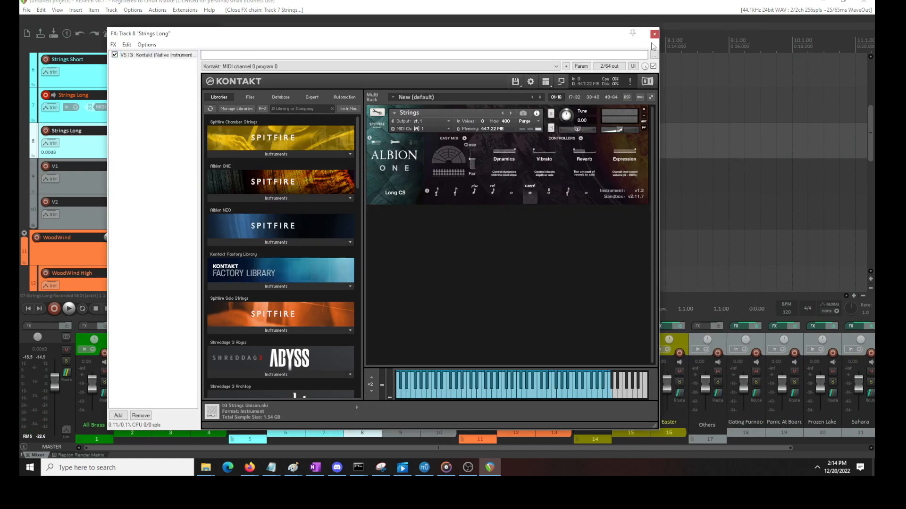
pyautogui.click(654, 34)
pyautogui.press('space')
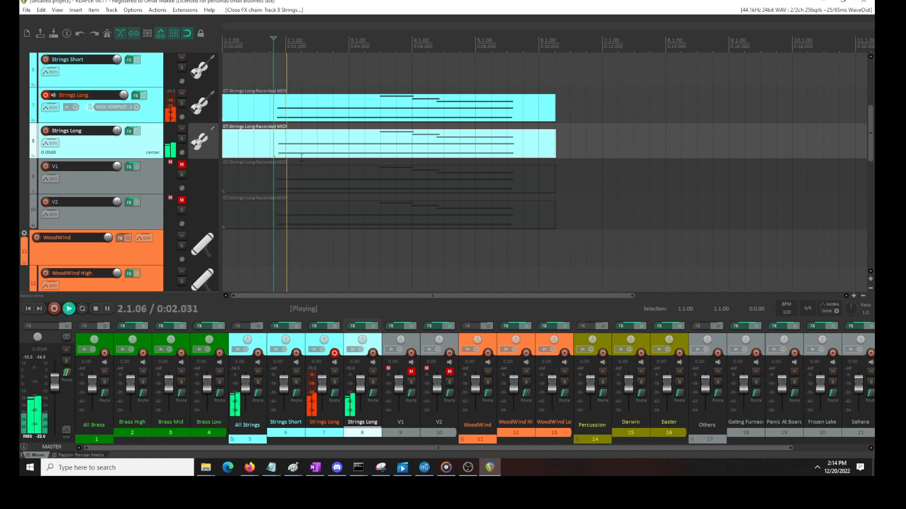
pyautogui.press('space')
# Play the passage with track 8 muted, and replay it with track 8 unmuted to compare the layering
pyautogui.press('space')
pyautogui.press('space')
pyautogui.click(182, 128)
pyautogui.press('space')
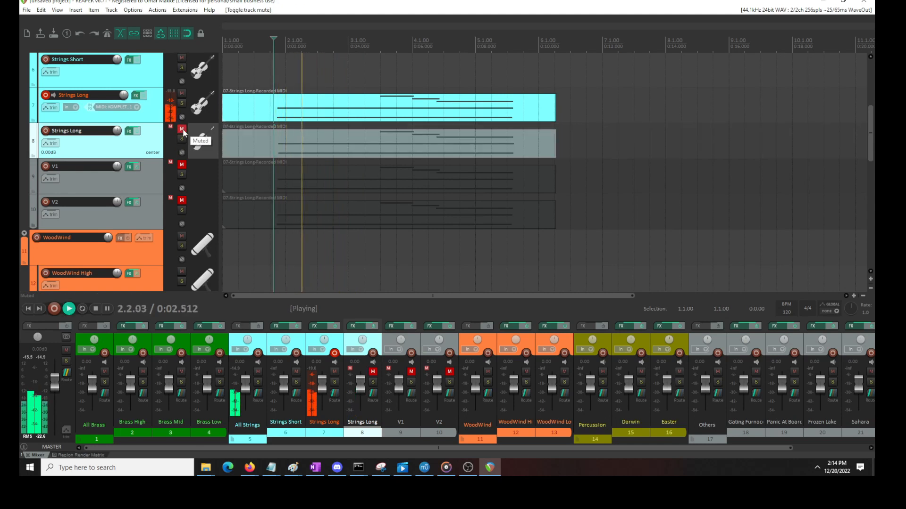
pyautogui.click(181, 129)
pyautogui.press('space')
pyautogui.press('space')
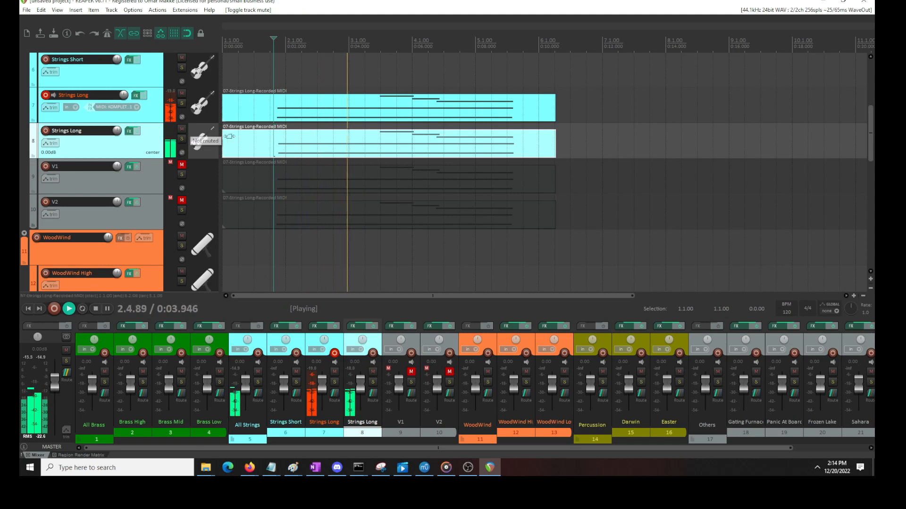
# Open the MIDI item on Strings Long track 8 and play it from just before the G4 and C4 notes
pyautogui.press('space')
pyautogui.doubleClick(286, 150)
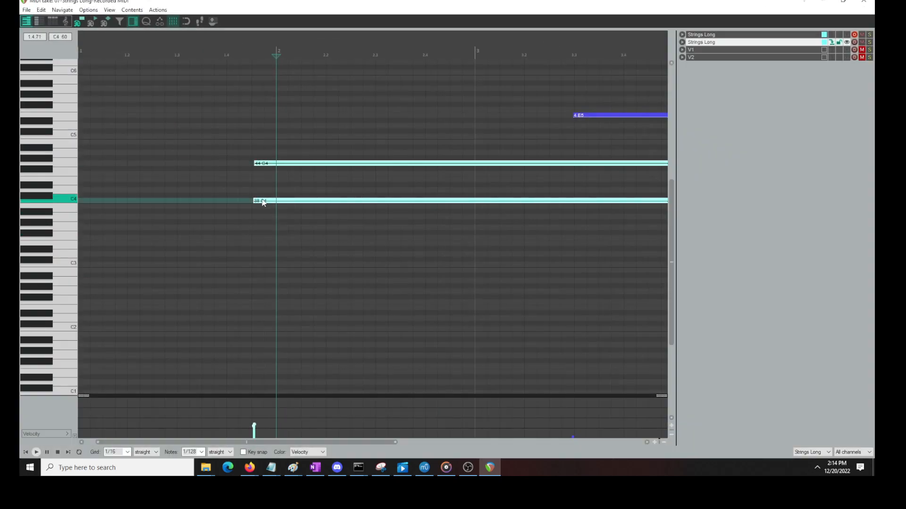
pyautogui.click(222, 175)
pyautogui.press('space')
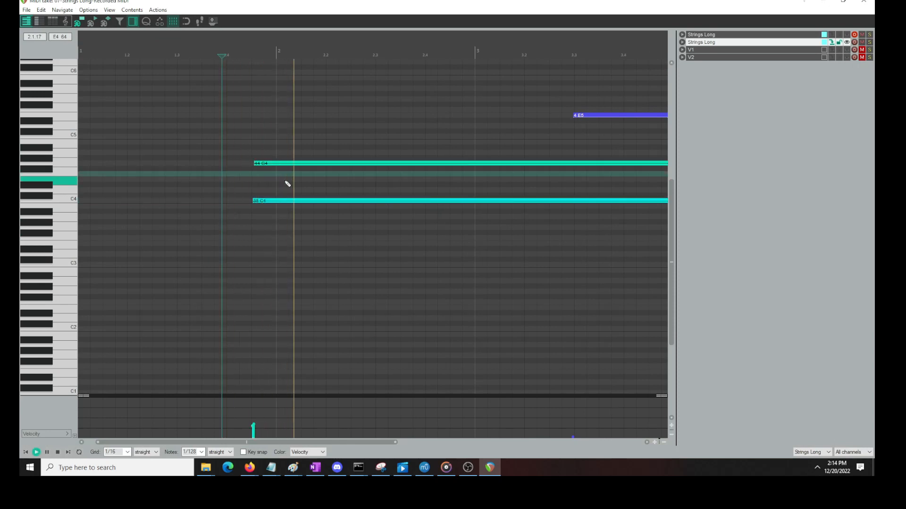
# Select the G4 and C4 notes in track 8's MIDI item, shift them slightly later, and play the result
pyautogui.moveTo(296, 145); pyautogui.dragTo(256, 224)
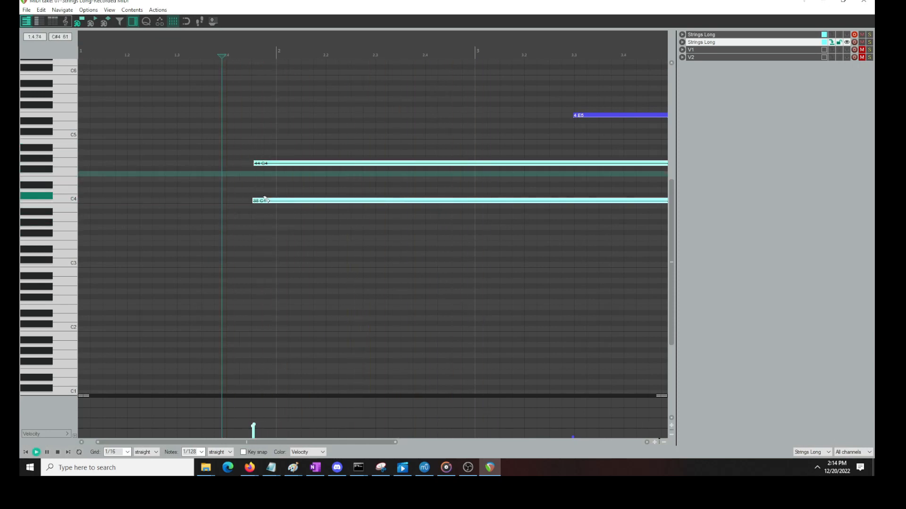
pyautogui.press('space')
pyautogui.press('space')
pyautogui.press('space')
pyautogui.moveTo(275, 164); pyautogui.dragTo(280, 165)
pyautogui.press('space')
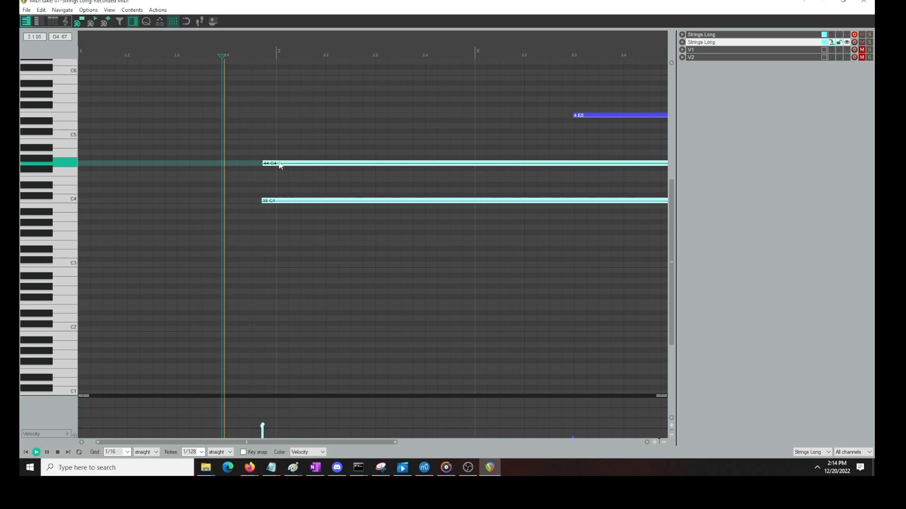
# Move the G4 and C4 notes back earlier in small amounts, replay the passage, and close the MIDI editor
pyautogui.press('space')
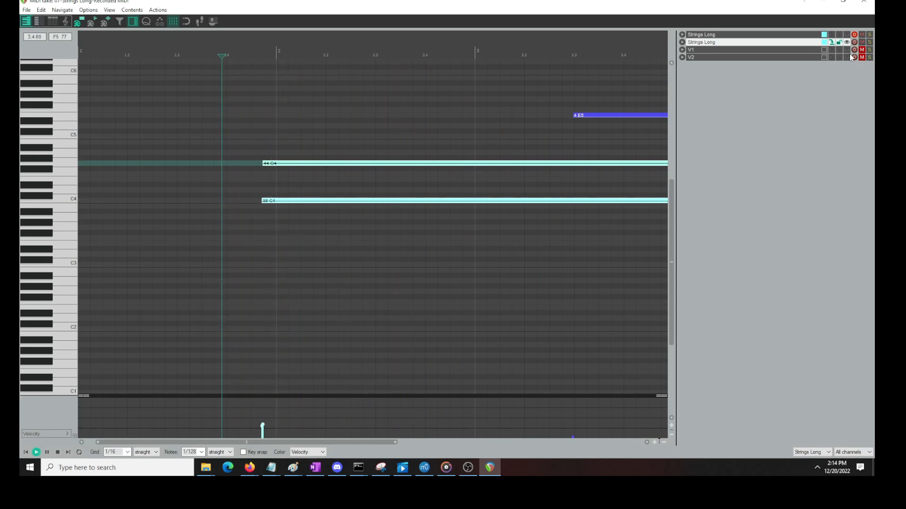
pyautogui.press('space')
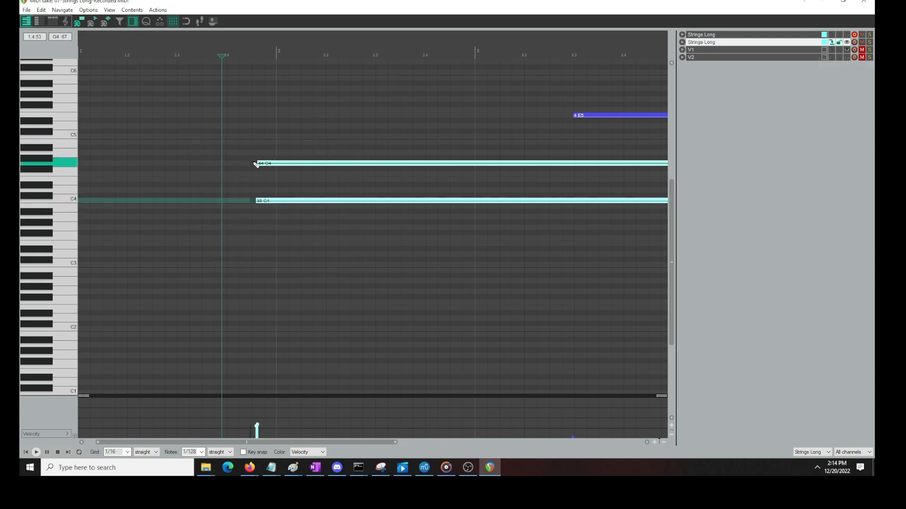
pyautogui.press('space')
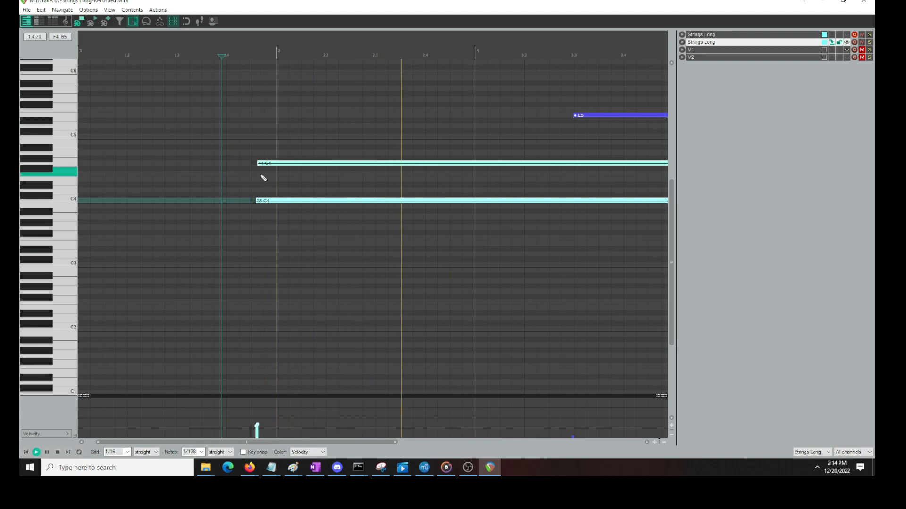
pyautogui.press('space')
pyautogui.moveTo(269, 164); pyautogui.dragTo(267, 164)
pyautogui.press('space')
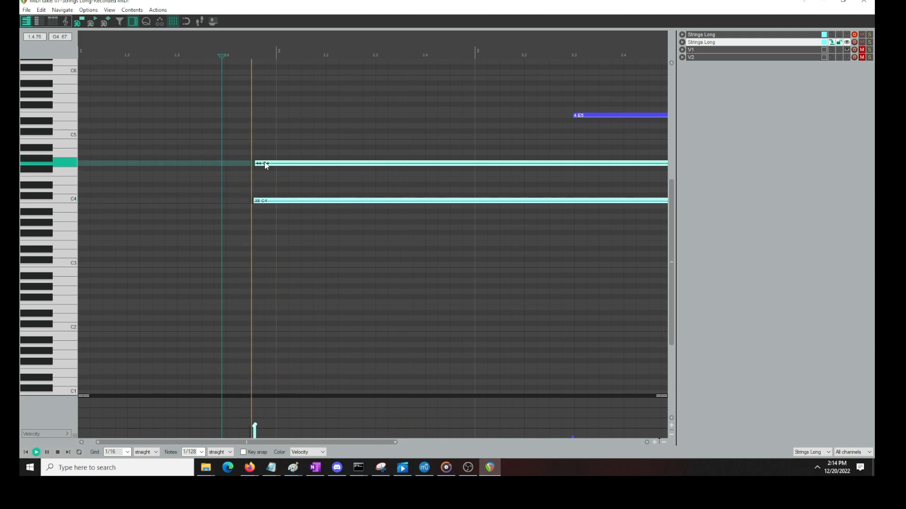
pyautogui.click(864, 3)
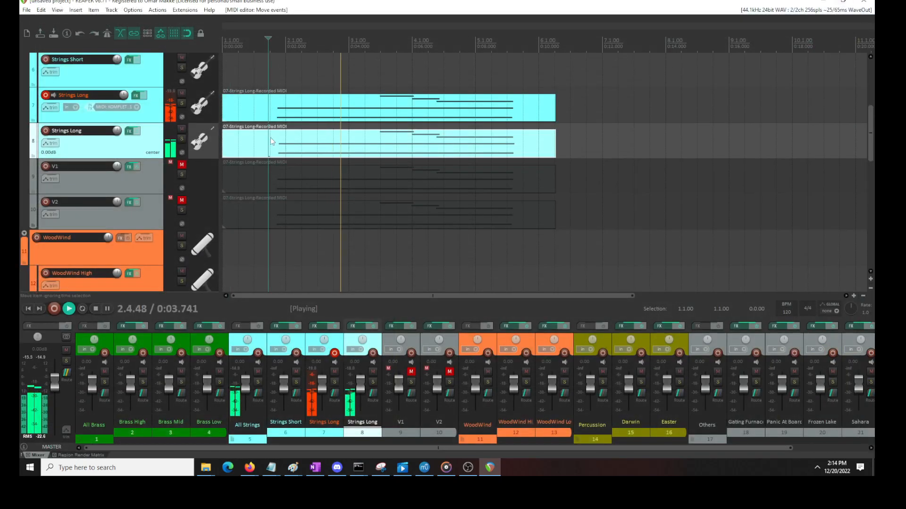
# Stop playback, inspect the Kontakt instrument on Strings Long track 8, and close its effects window
pyautogui.press('space')
pyautogui.click(129, 131)
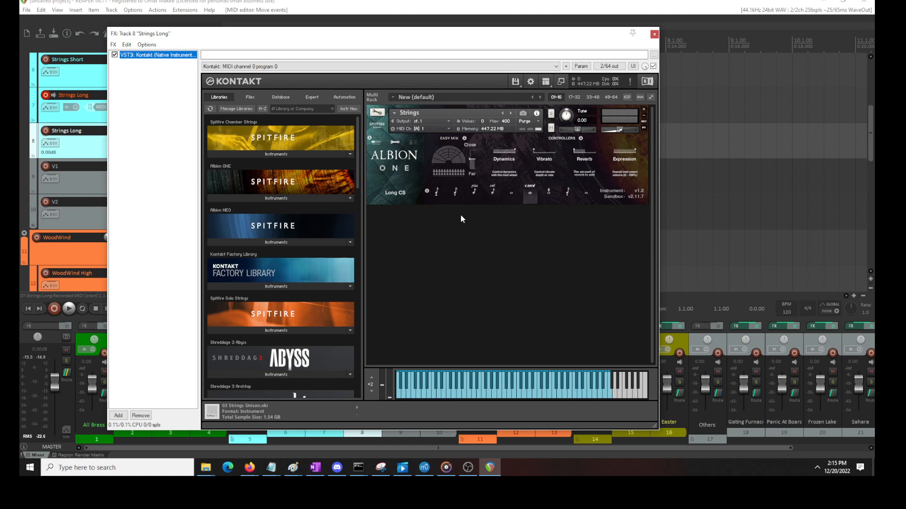
pyautogui.click(654, 34)
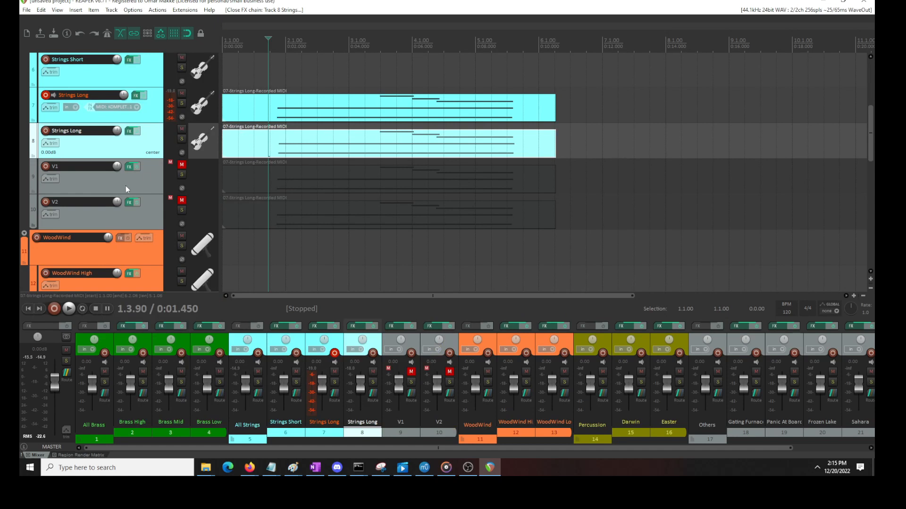
# Copy the MIDI item from Strings Long track 7 to the Brass Low track and align it with the project start
pyautogui.moveTo(302, 84); pyautogui.dragTo(217, 164)
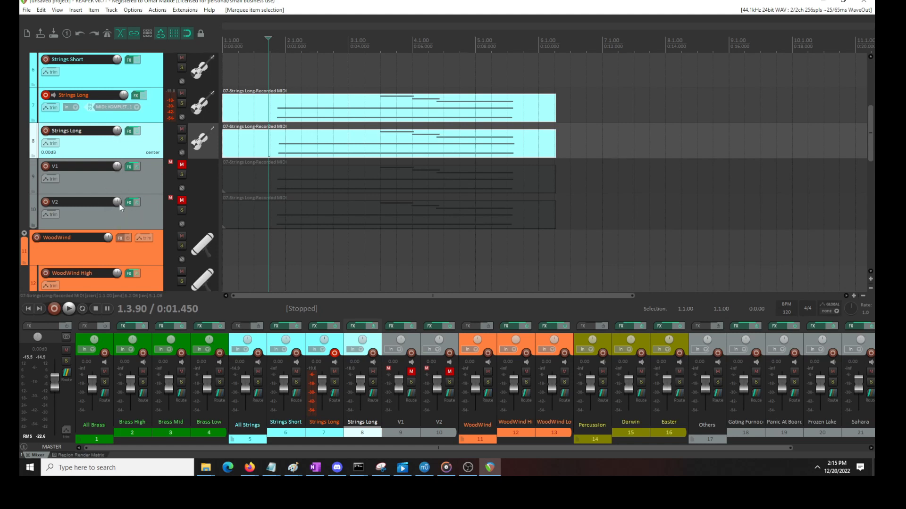
pyautogui.scroll(2, 120, 204)
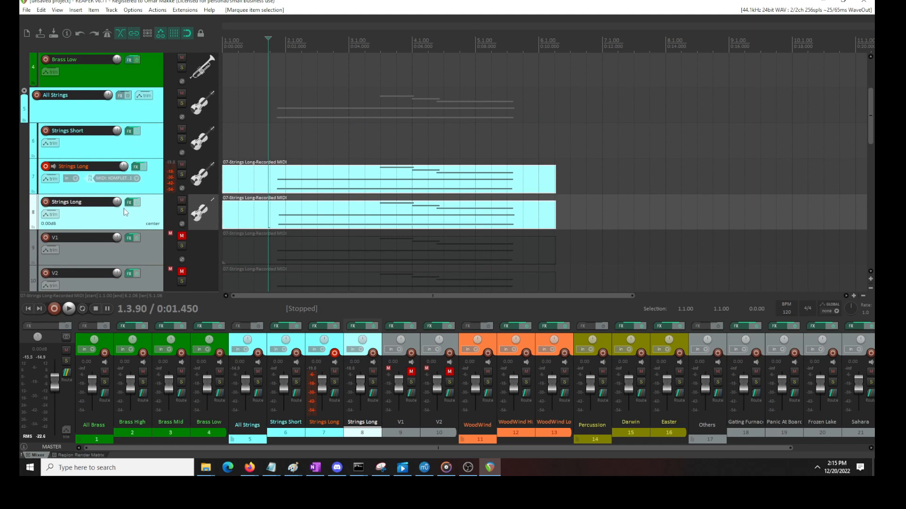
pyautogui.scroll(1, 256, 215)
pyautogui.click(256, 216)
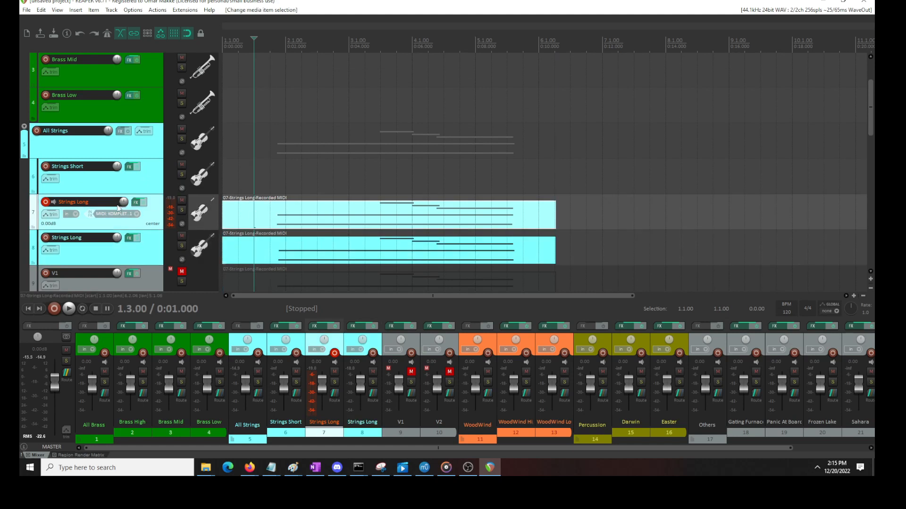
pyautogui.scroll(1, 120, 208)
pyautogui.click(235, 143)
pyautogui.hotkey('ctrl', 'v')
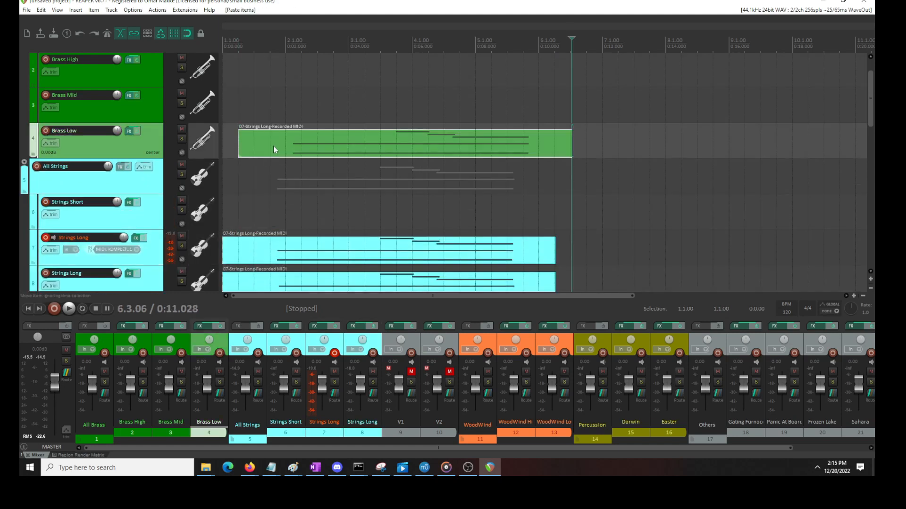
pyautogui.moveTo(275, 146); pyautogui.dragTo(265, 145)
# Open the Brass Low MIDI item and delete all its notes except the C4
pyautogui.doubleClick(271, 146)
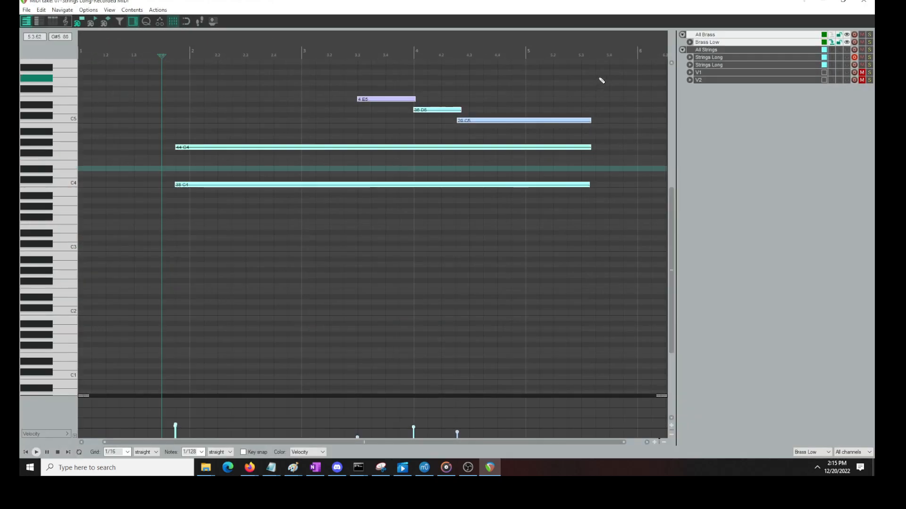
pyautogui.moveTo(603, 76); pyautogui.dragTo(141, 164)
pyautogui.press('Delete')
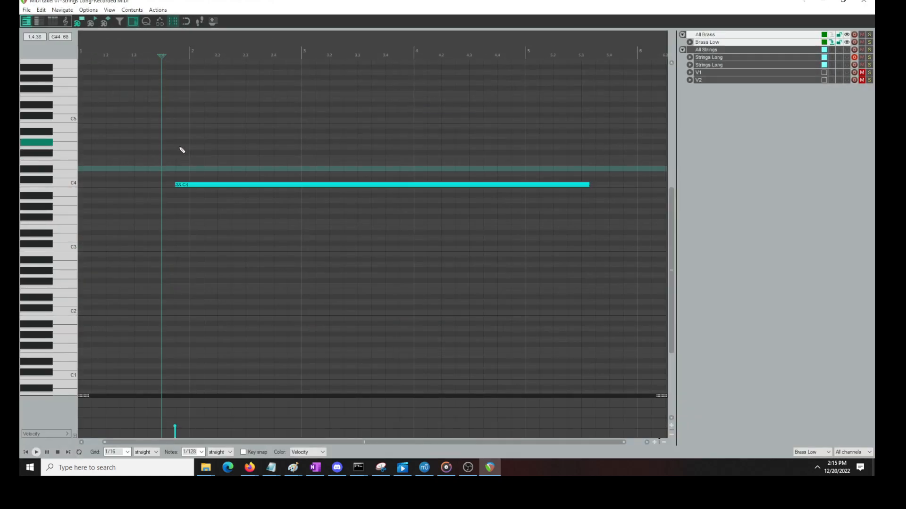
# Move the remaining C4 note to F2 at the start of bar 2, raise its velocity, play it, and close the editor
pyautogui.moveTo(204, 183); pyautogui.dragTo(218, 290)
pyautogui.press('space')
pyautogui.press('space')
pyautogui.moveTo(218, 288); pyautogui.dragTo(219, 265)
pyautogui.press('space')
pyautogui.press('space')
pyautogui.click(863, 2)
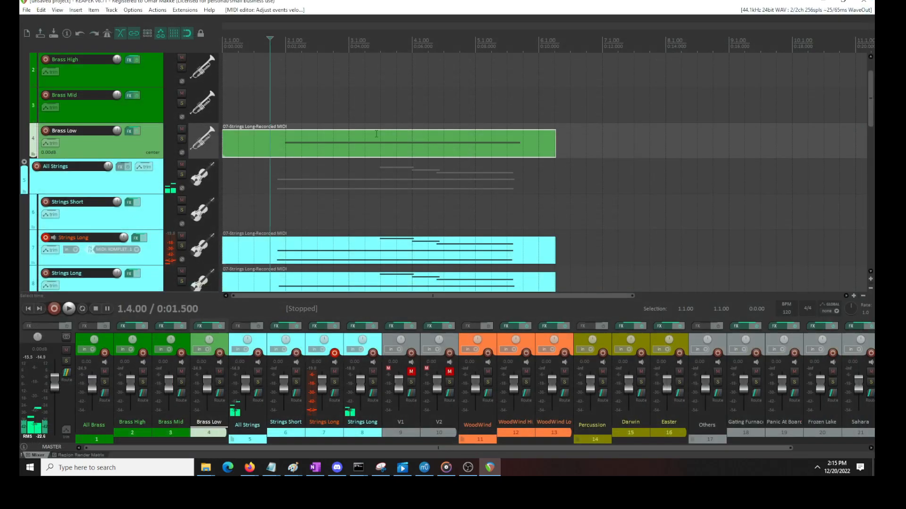
# Select the Long articulation in Brass Low's Kontakt instrument and close its effects window
pyautogui.click(130, 133)
pyautogui.click(375, 186)
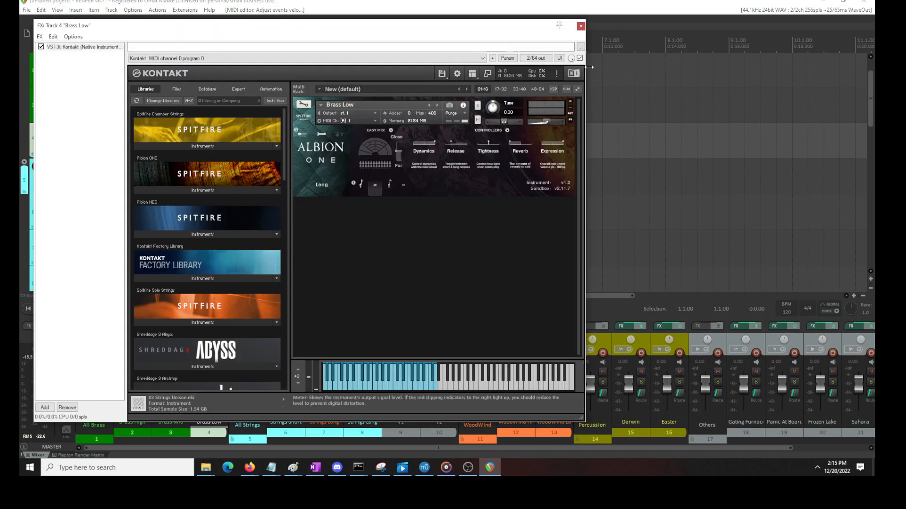
pyautogui.click(580, 27)
# Delete the MIDI items from the Strings Long, V1 and V2 tracks, keeping the Brass Low item
pyautogui.scroll(-5, 244, 296)
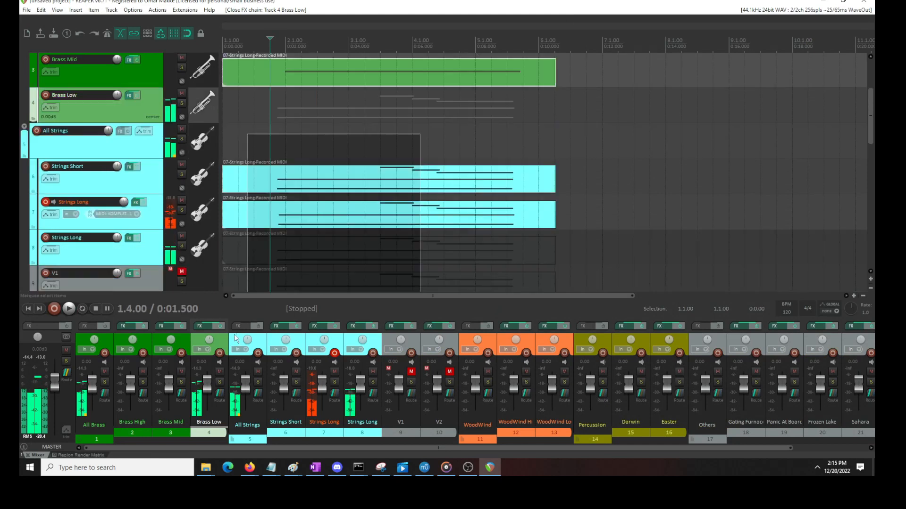
pyautogui.press('Delete')
pyautogui.scroll(5, 119, 138)
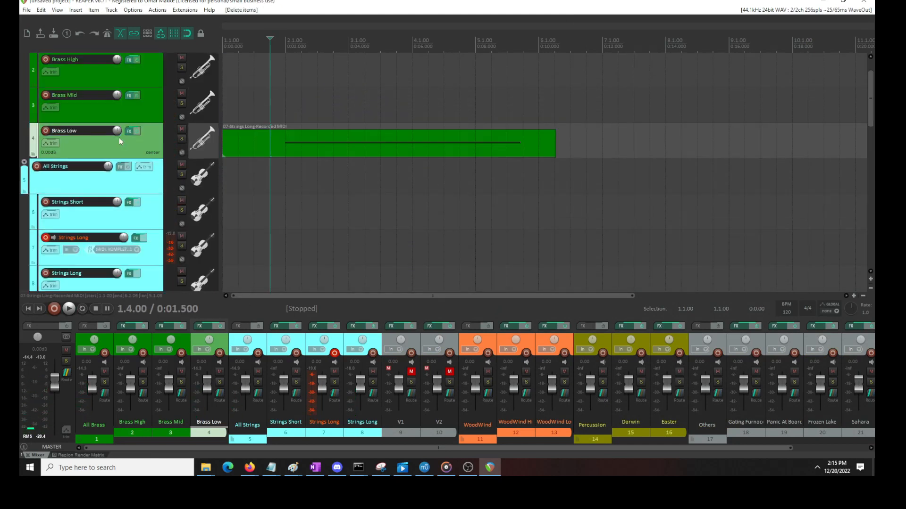
# Copy the Brass Low MIDI item to Strings Long track 7, align it with the project start, and play both layers
pyautogui.click(330, 140)
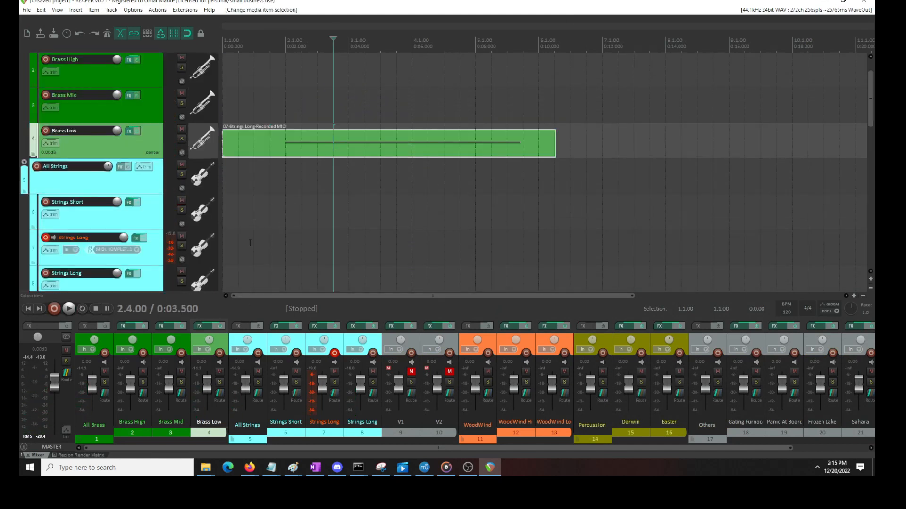
pyautogui.click(251, 243)
pyautogui.hotkey('ctrl', 'v')
pyautogui.moveTo(344, 250); pyautogui.dragTo(311, 250)
pyautogui.click(287, 215)
pyautogui.press('space')
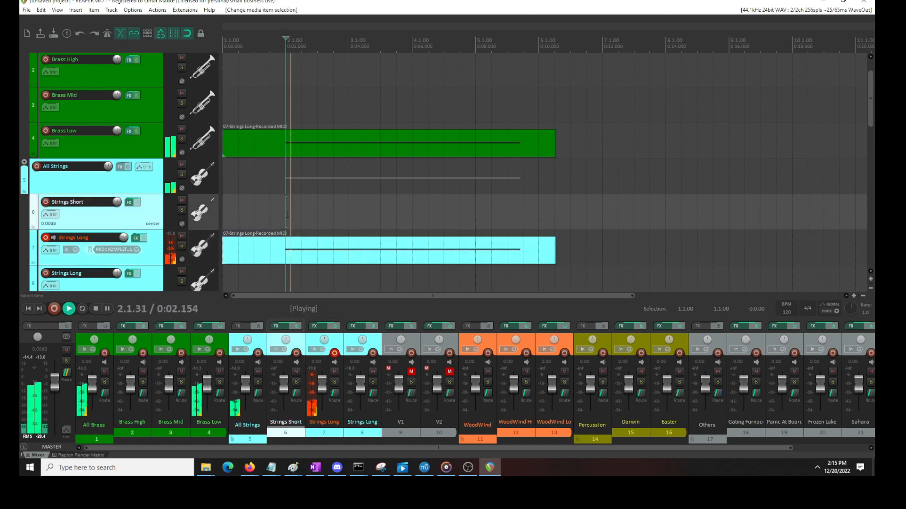
pyautogui.press('space')
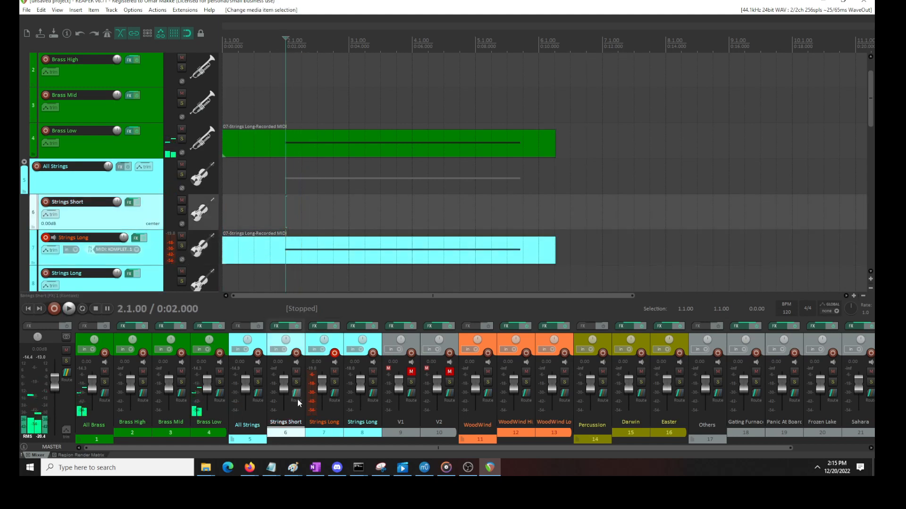
# Lower the All Brass track's volume to about -29.3 dB and play the brass and strings together
pyautogui.moveTo(91, 389); pyautogui.dragTo(96, 409)
pyautogui.press('space')
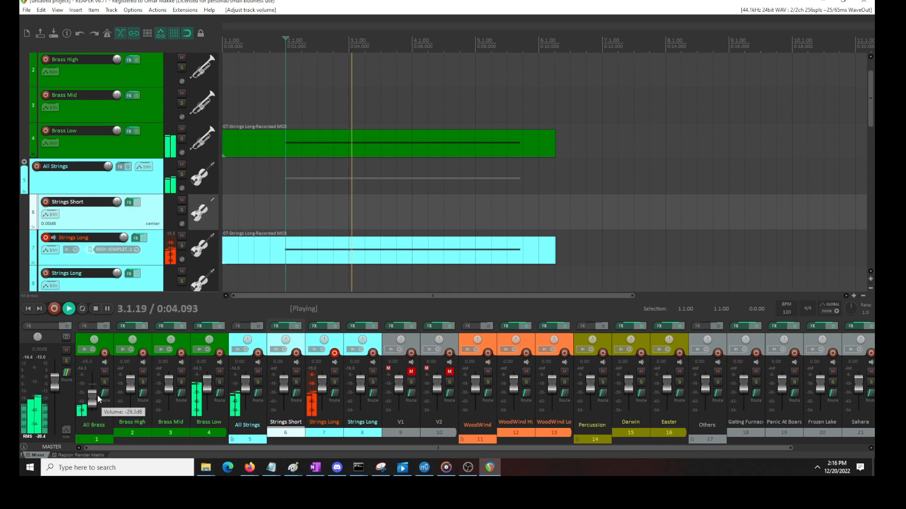
pyautogui.press('space')
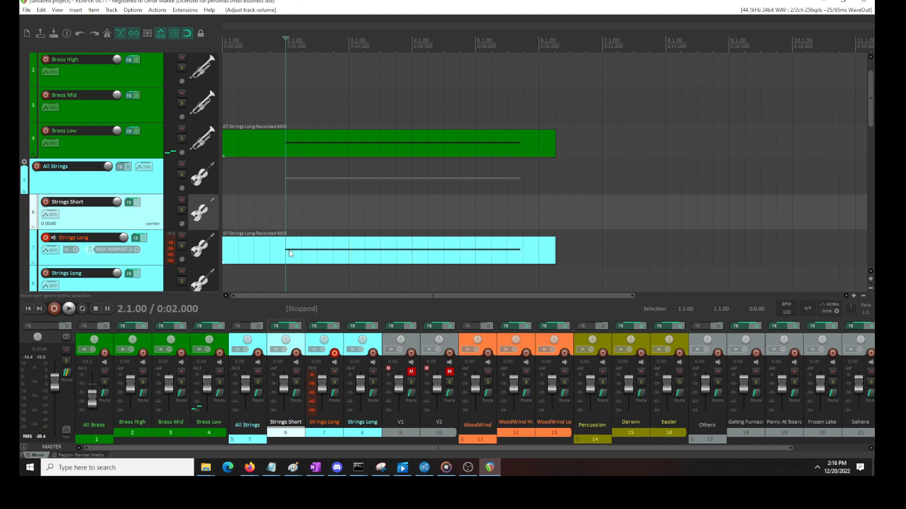
# Select the Long articulation in track 7's Kontakt instrument, play the layers, and close its effects window
pyautogui.doubleClick(289, 254)
pyautogui.click(863, 3)
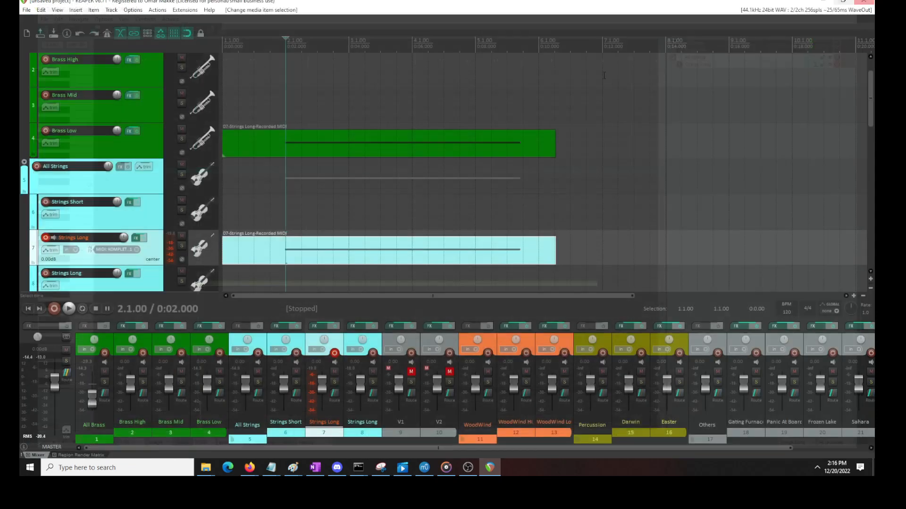
pyautogui.click(137, 238)
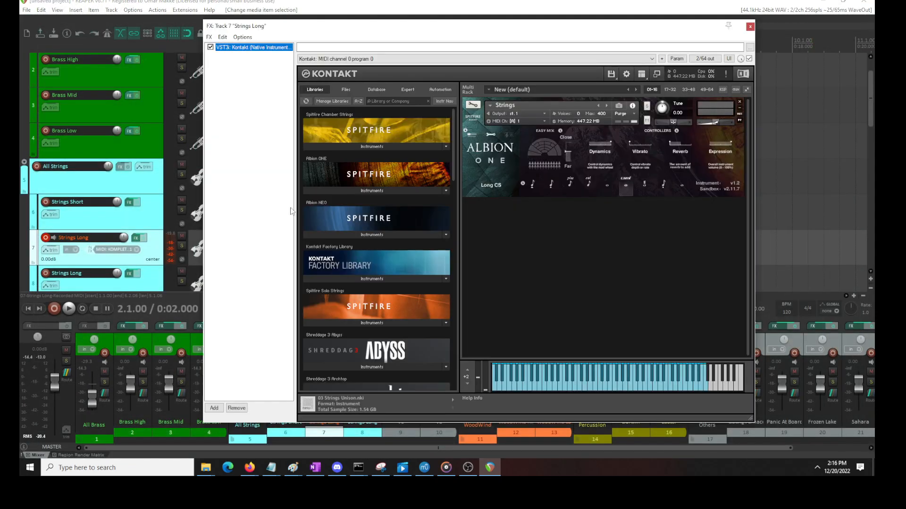
pyautogui.click(608, 186)
pyautogui.press('space')
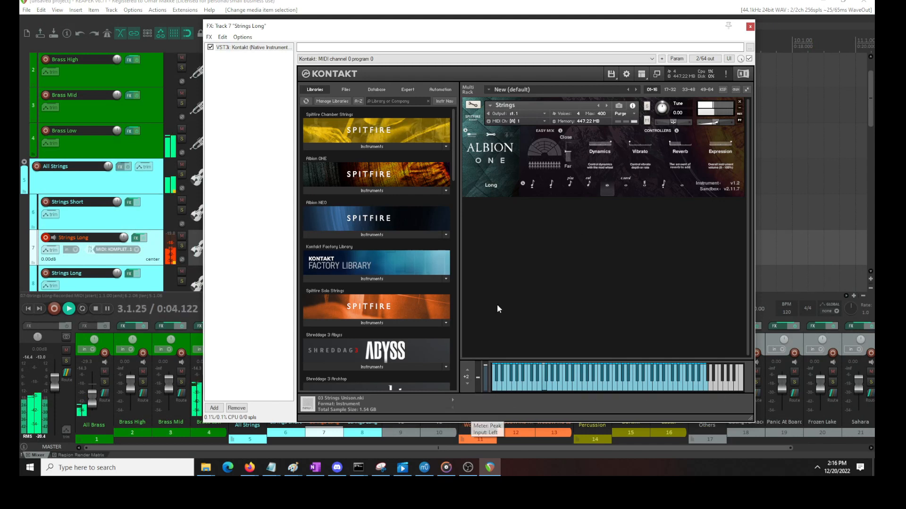
pyautogui.click(750, 27)
pyautogui.press('space')
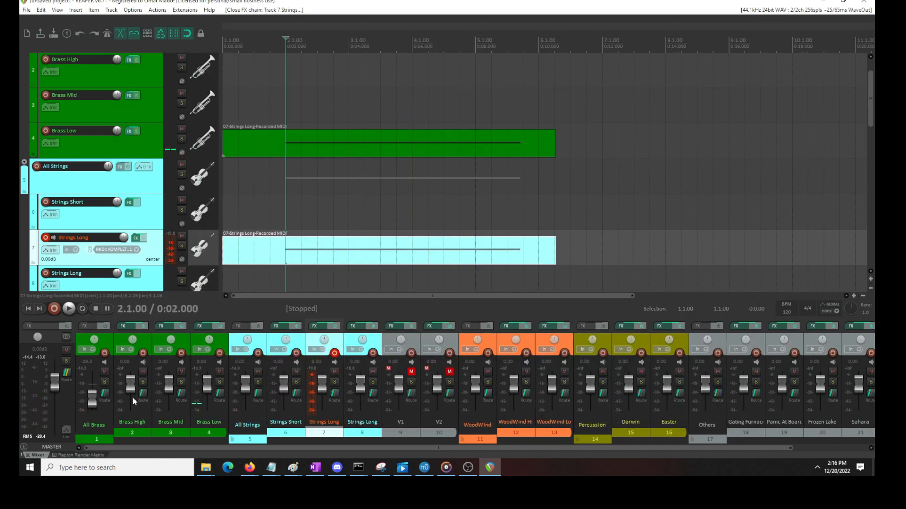
# Raise the All Brass track's volume to about -8.97 dB during playback of both layers
pyautogui.press('space')
pyautogui.moveTo(92, 407); pyautogui.dragTo(95, 392)
pyautogui.press('space')
# Shift the F2 note in Strings Long track 7's MIDI item slightly earlier and play from just before it
pyautogui.doubleClick(289, 256)
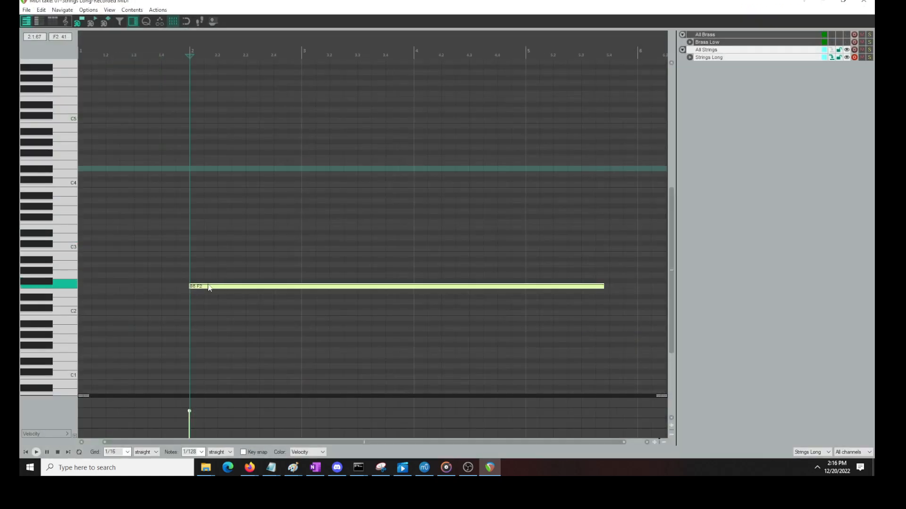
pyautogui.click(165, 254)
pyautogui.press('space')
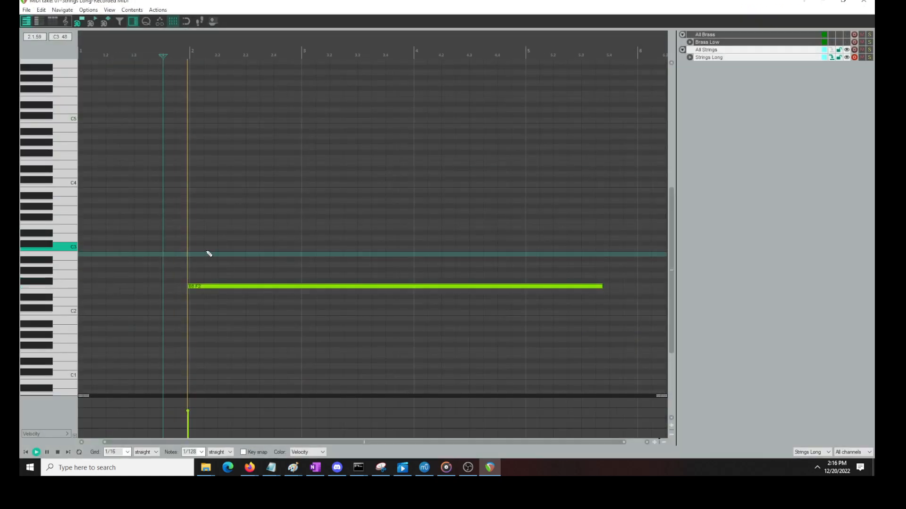
pyautogui.press('space')
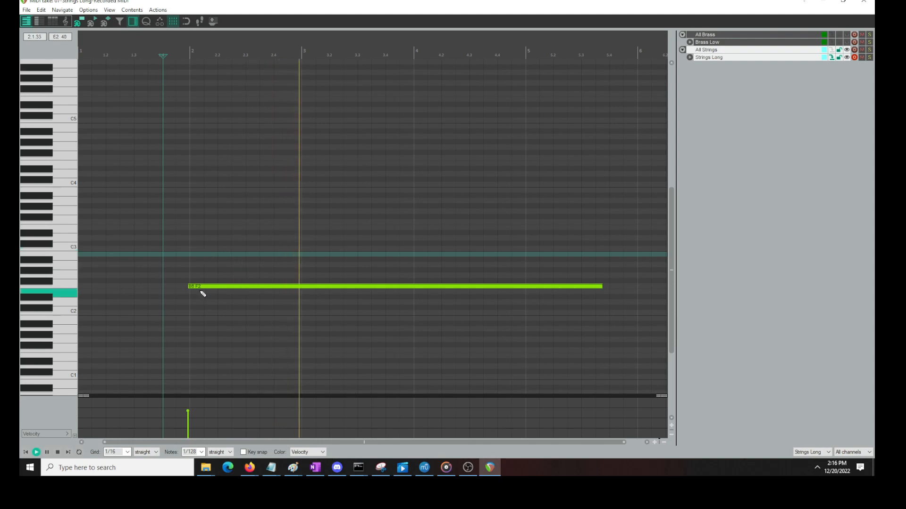
# Transpose the F2 note on track 7 down 12 semitones, play it with the brass, and close the MIDI editor
pyautogui.click(249, 285)
pyautogui.write('t-12')
pyautogui.press('Return')
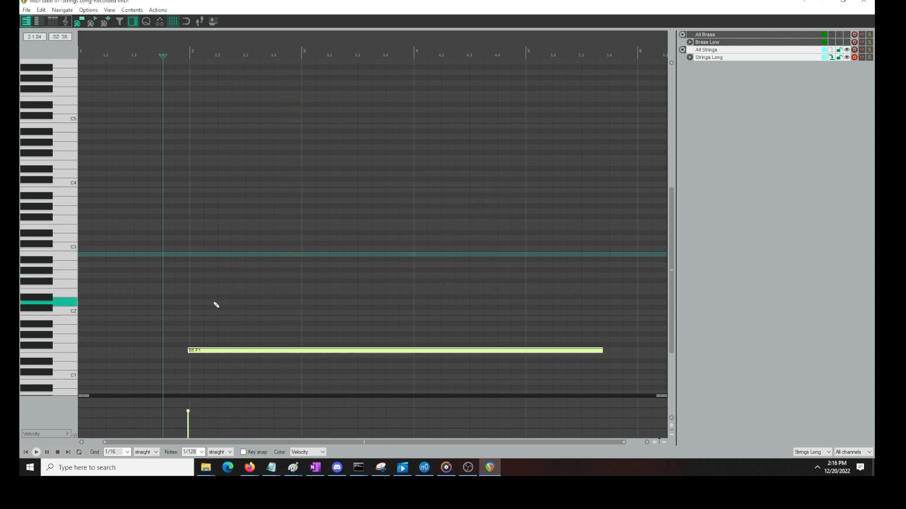
pyautogui.press('space')
pyautogui.click(864, 1)
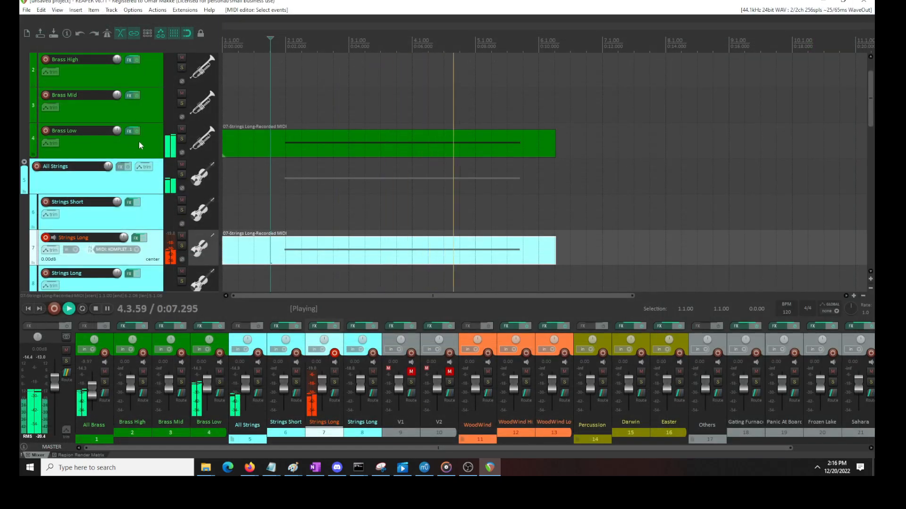
pyautogui.press('space')
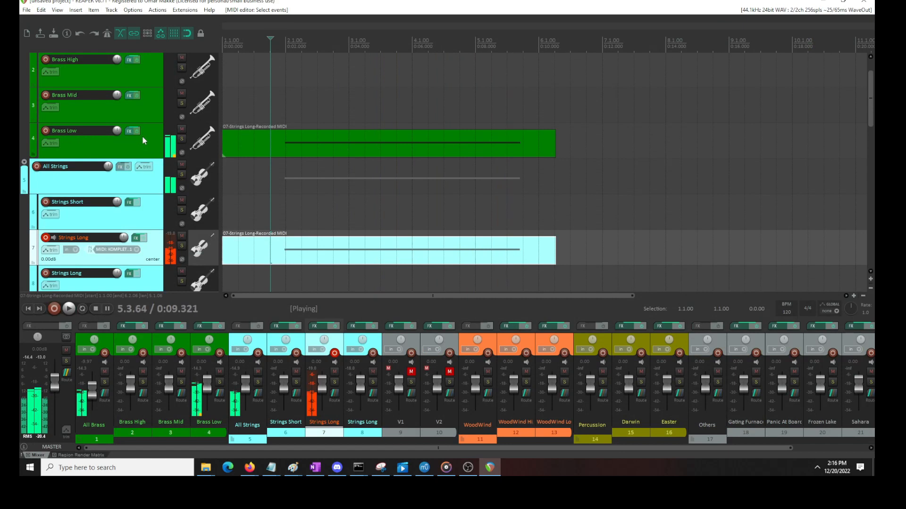
# Check the Brass Low track's Kontakt instrument and the note in its MIDI item, close both windows, and play the layers
pyautogui.click(129, 132)
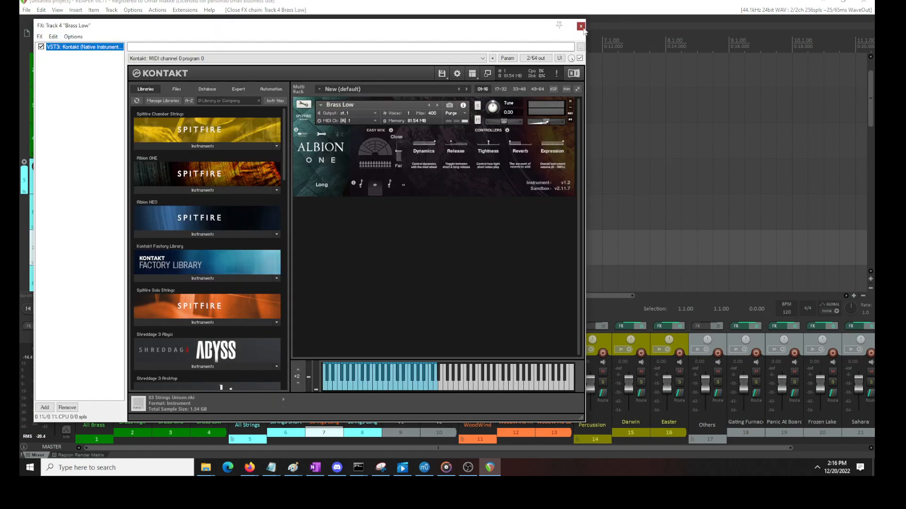
pyautogui.click(581, 26)
pyautogui.doubleClick(288, 144)
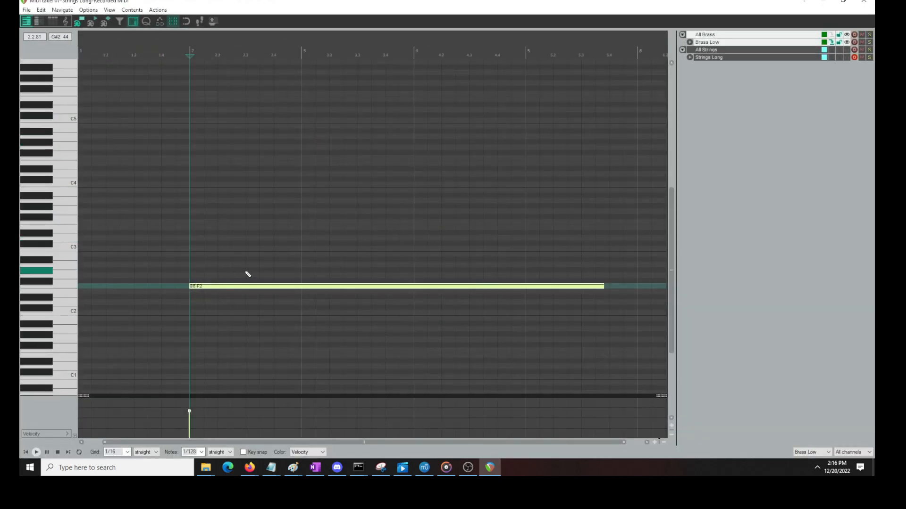
pyautogui.click(864, 1)
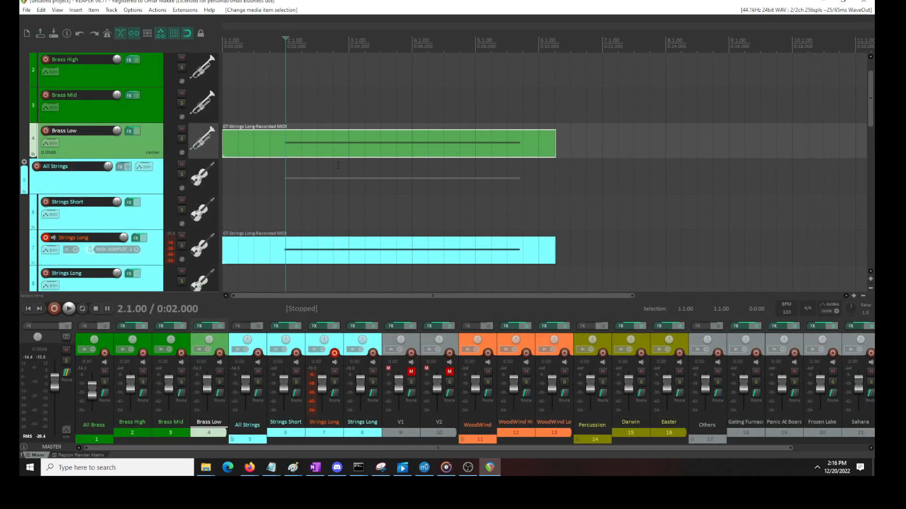
pyautogui.press('space')
# Shift the F1 note in Strings Long track 7's MIDI item slightly later and play from just before it
pyautogui.click(290, 259)
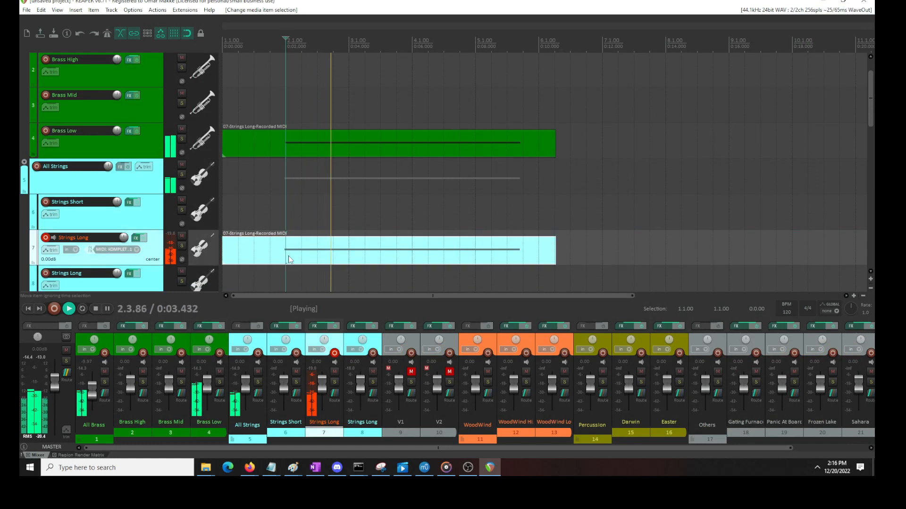
pyautogui.doubleClick(289, 260)
pyautogui.moveTo(187, 351); pyautogui.dragTo(191, 351)
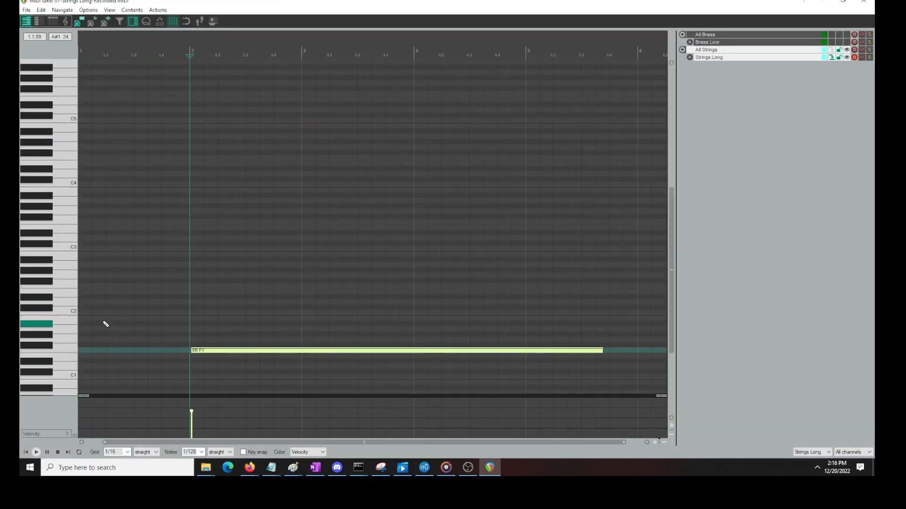
pyautogui.click(146, 319)
pyautogui.press('space')
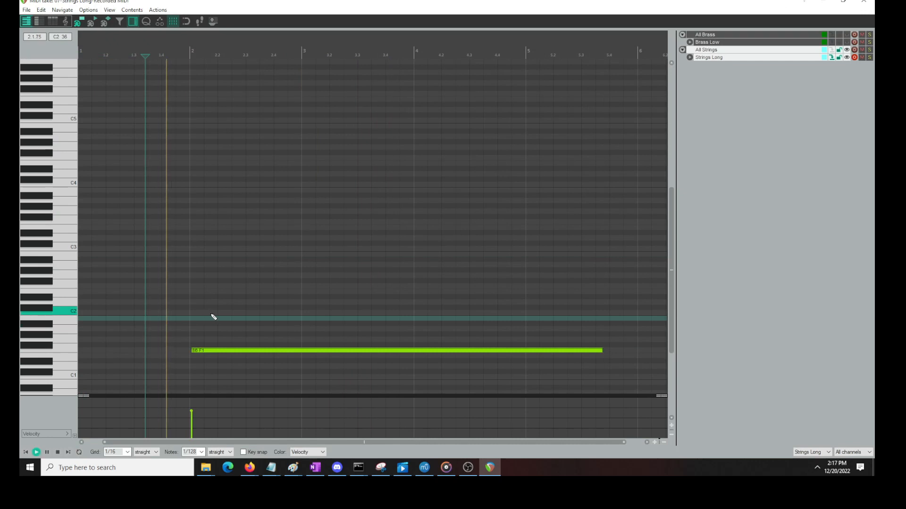
pyautogui.scroll(3, 277, 374)
pyautogui.press('space')
# Transpose track 7's F1 note up 12 semitones to F2 and play it with the brass
pyautogui.moveTo(389, 323); pyautogui.dragTo(342, 367)
pyautogui.write('n12')
pyautogui.press('Return')
pyautogui.press('space')
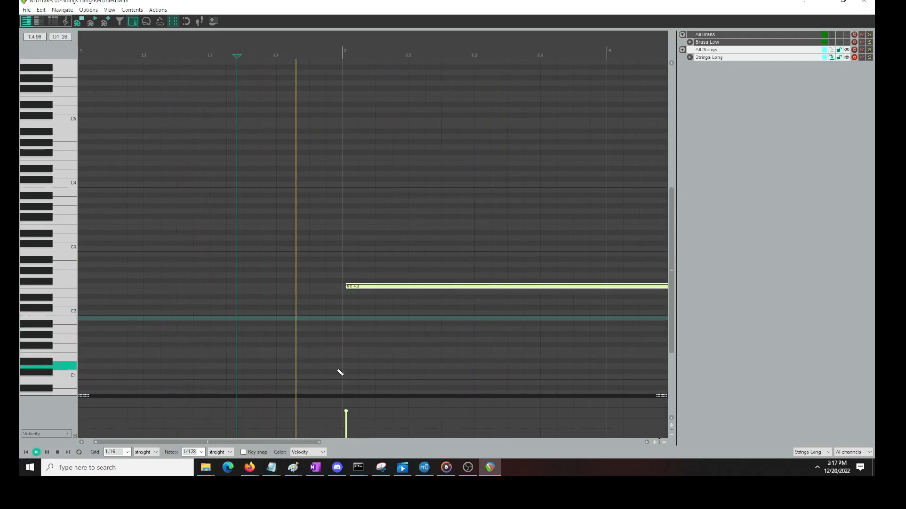
pyautogui.press('space')
# Nudge the F2 note on track 7 slightly earlier, play both layers, and close the MIDI editor
pyautogui.moveTo(349, 287); pyautogui.dragTo(346, 287)
pyautogui.press('space')
pyautogui.scroll(-5, 347, 288)
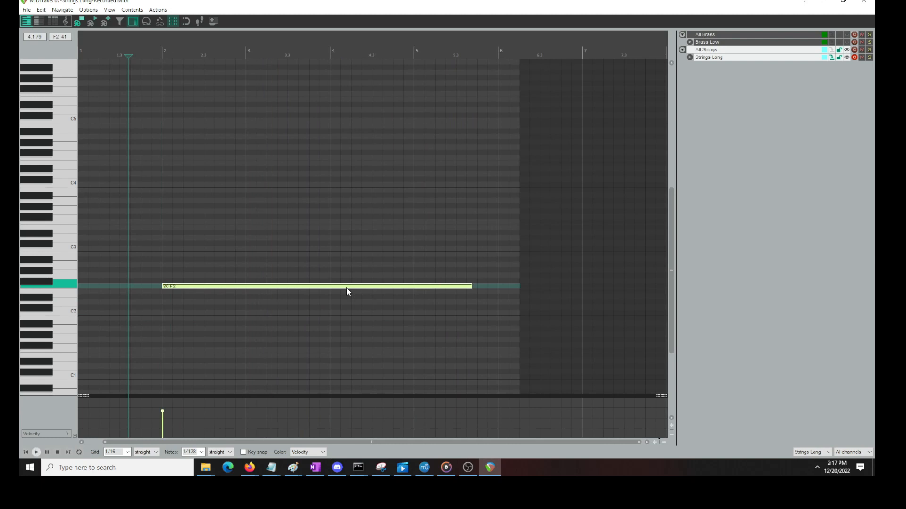
pyautogui.press('space')
pyautogui.click(872, 2)
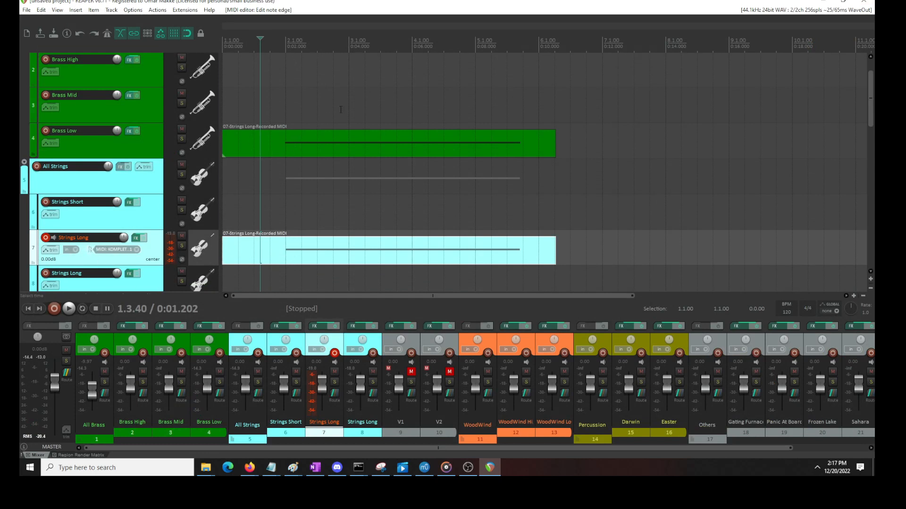
# Replace Kontakt on Strings Long track 7 with the VST3i HZStrings (Spitfire Audio) instrument
pyautogui.click(134, 238)
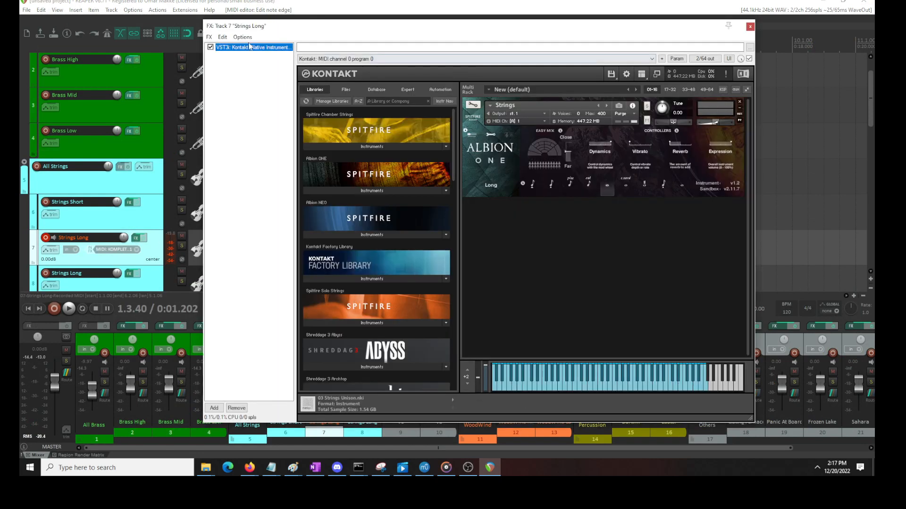
pyautogui.click(209, 38)
pyautogui.click(222, 58)
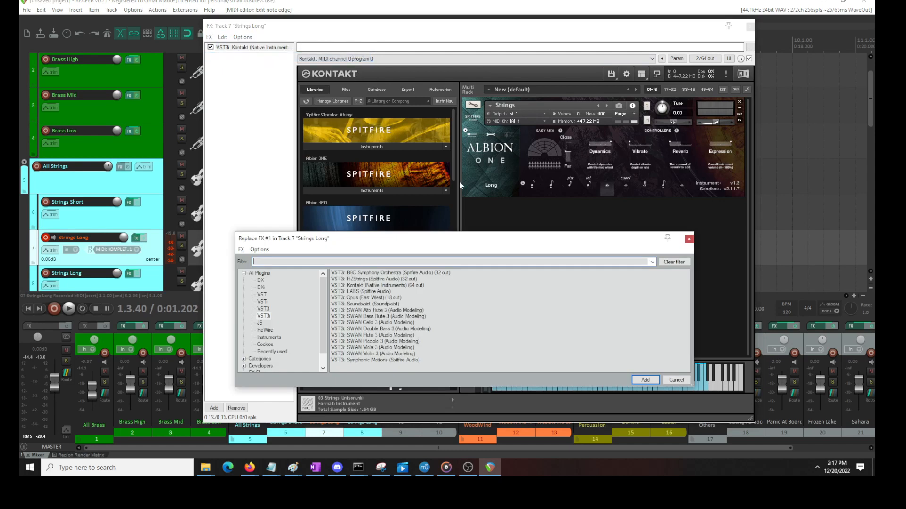
pyautogui.click(369, 281)
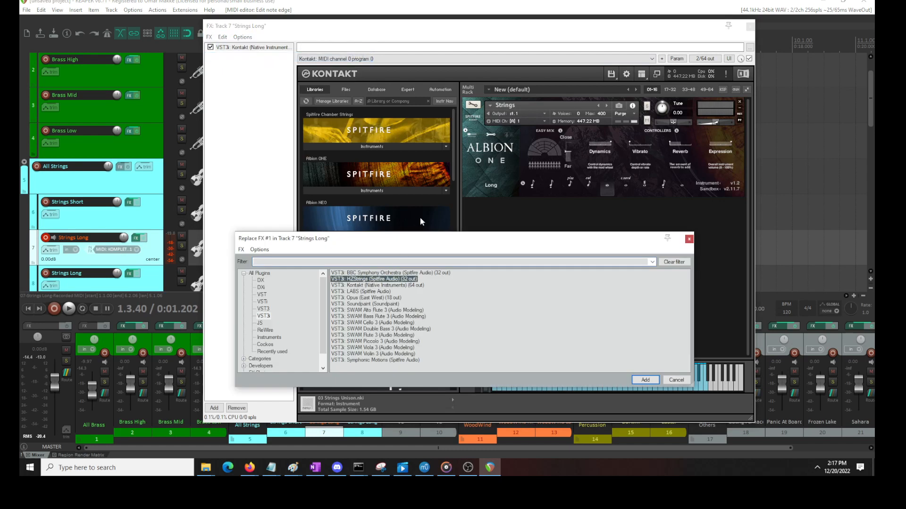
pyautogui.press('Return')
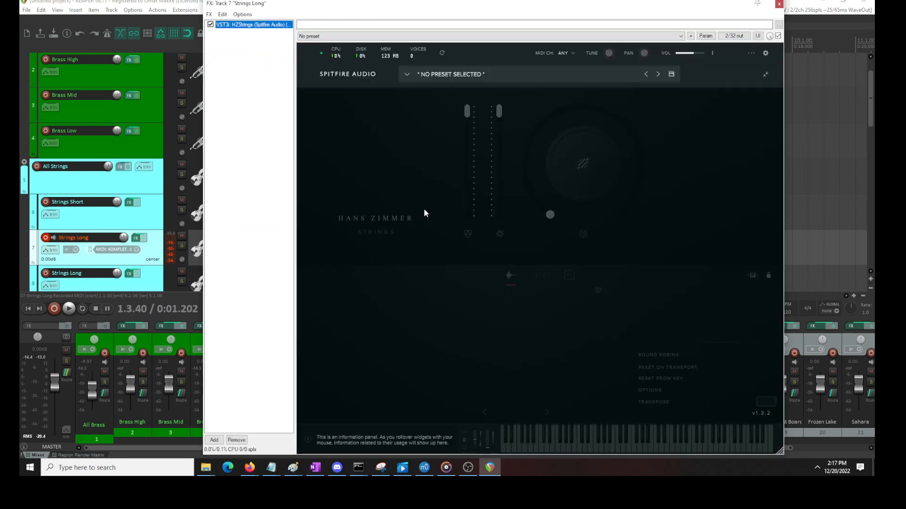
# Load the "60 Cellos: All Longs" preset in HZStrings, close the effects window, and play the strings with the brass
pyautogui.click(406, 74)
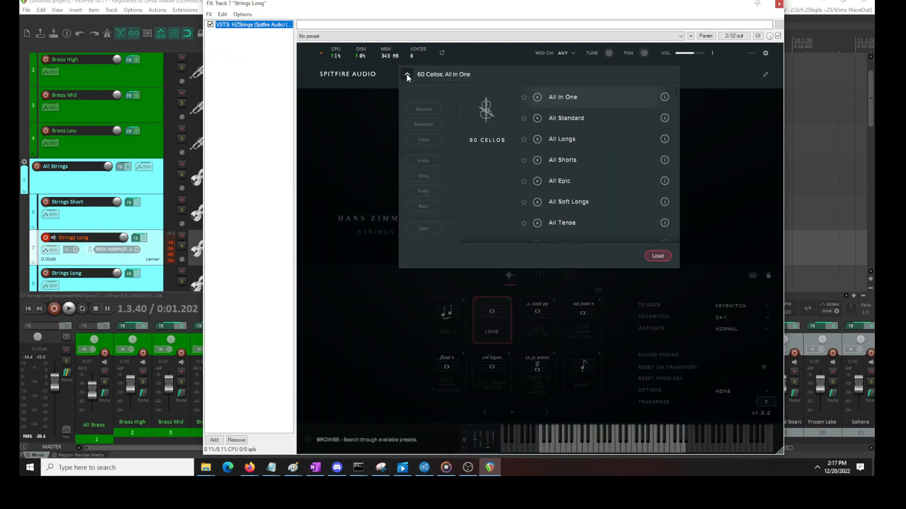
pyautogui.click(598, 142)
pyautogui.click(652, 256)
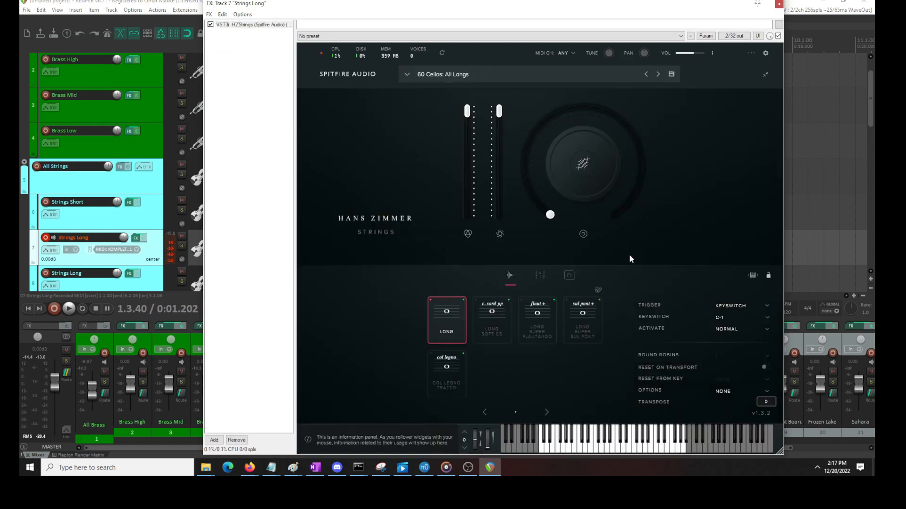
pyautogui.click(779, 3)
pyautogui.press('space')
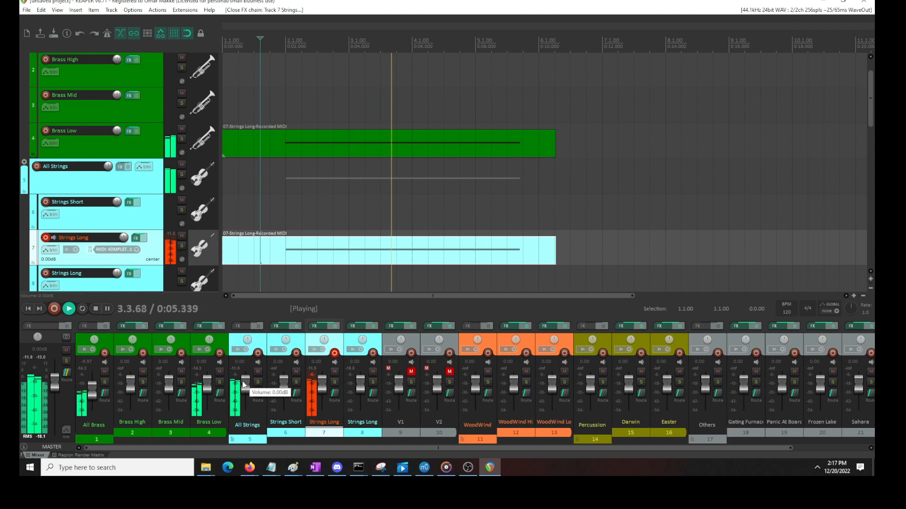
pyautogui.press('space')
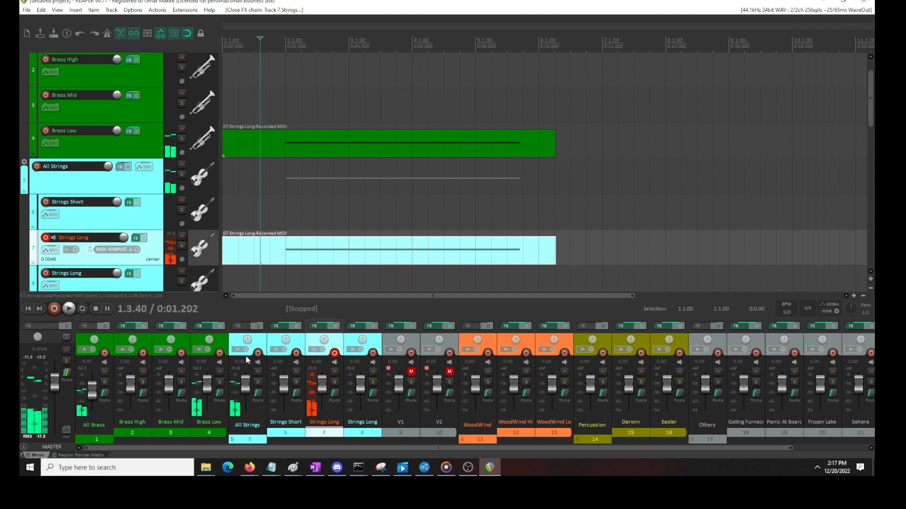
# Solo Strings Long track 7 and lower the All Strings volume to about -4.02 dB during playback
pyautogui.click(181, 247)
pyautogui.press('space')
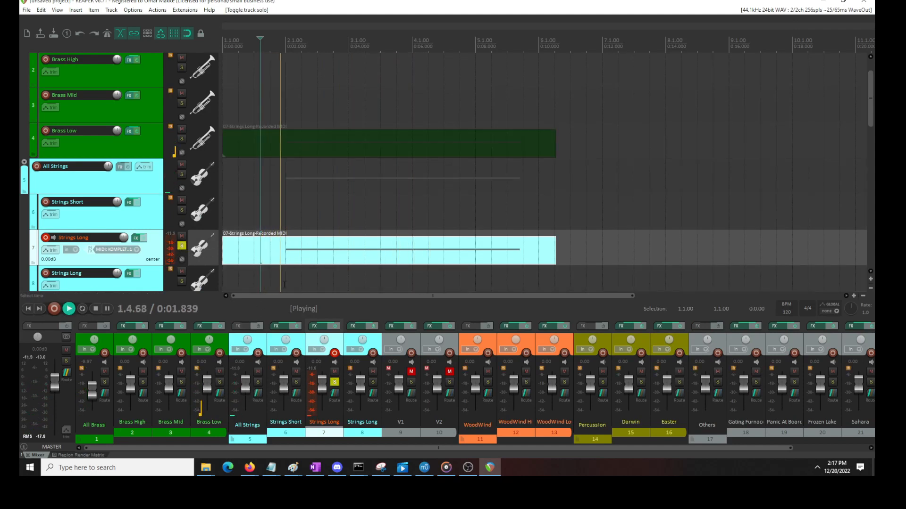
pyautogui.moveTo(247, 386); pyautogui.dragTo(247, 389)
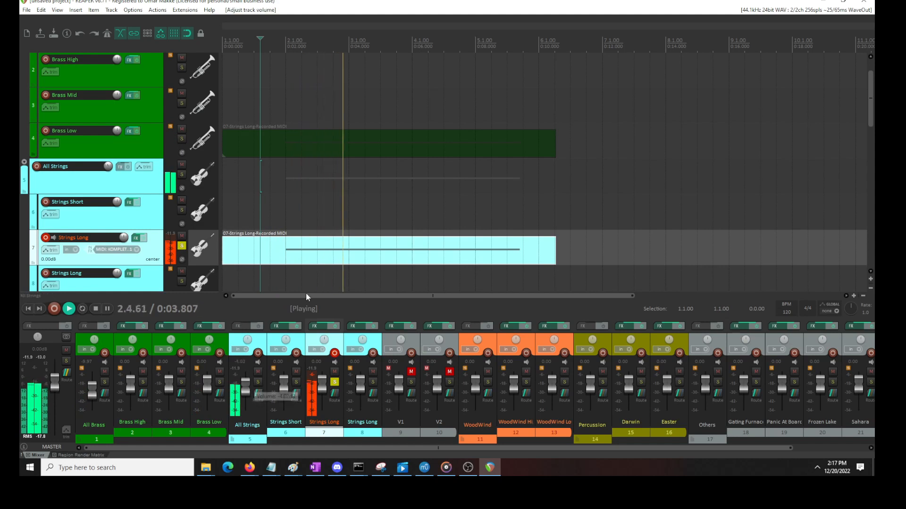
pyautogui.press('space')
# Move the soloed track 7's F2 note slightly earlier, play from just before it, and close the MIDI editor
pyautogui.doubleClick(287, 253)
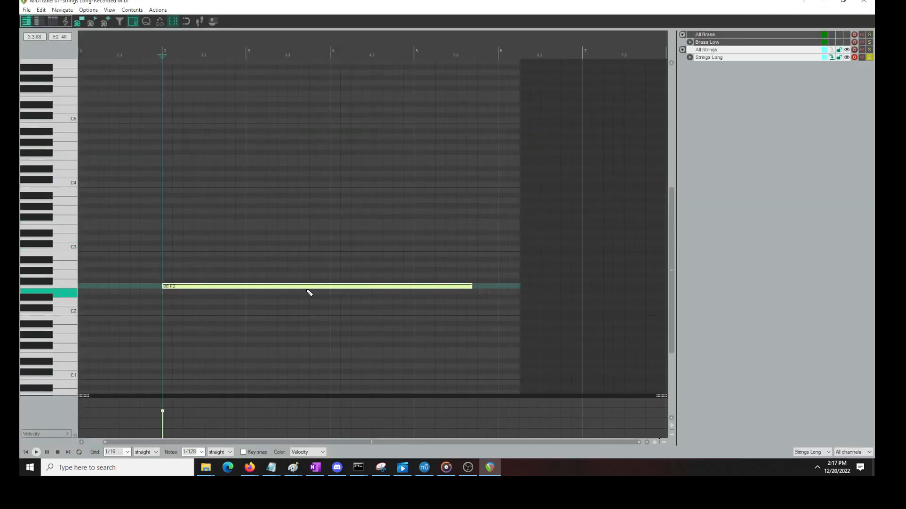
pyautogui.moveTo(179, 288); pyautogui.dragTo(177, 288)
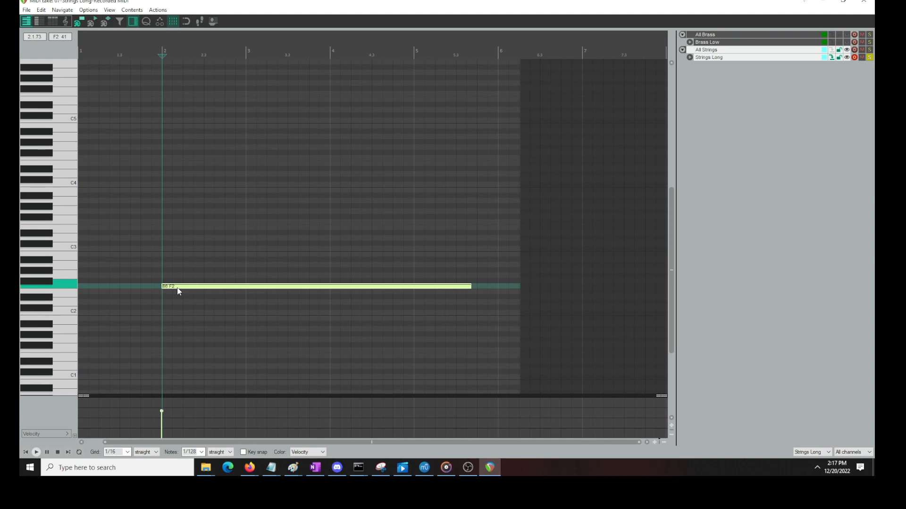
pyautogui.click(142, 263)
pyautogui.press('space')
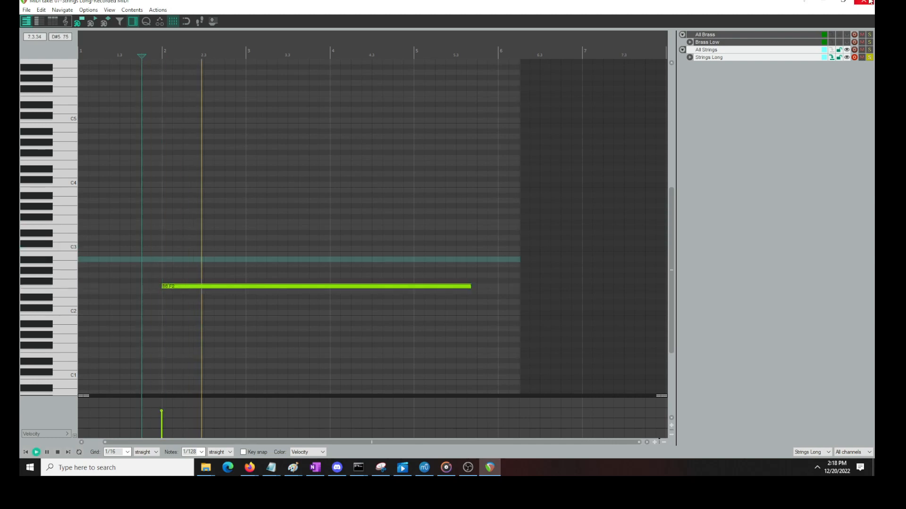
pyautogui.click(869, 2)
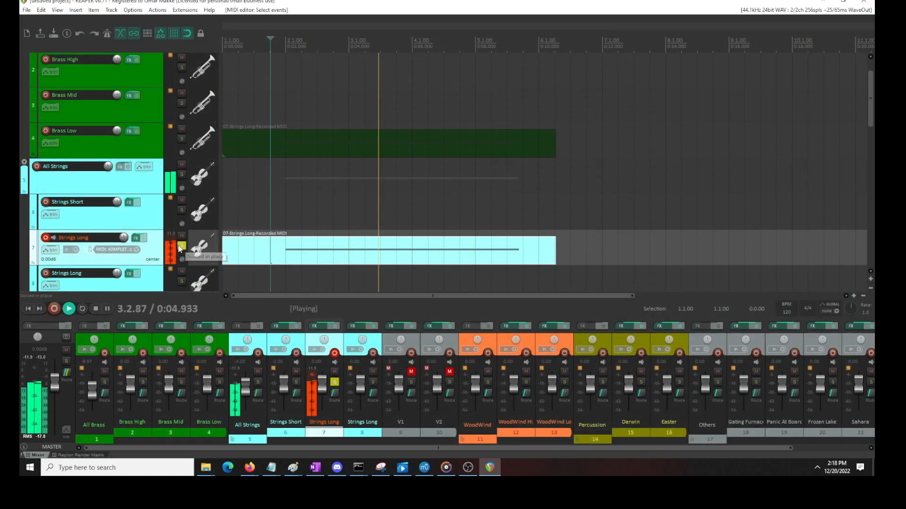
pyautogui.press('space')
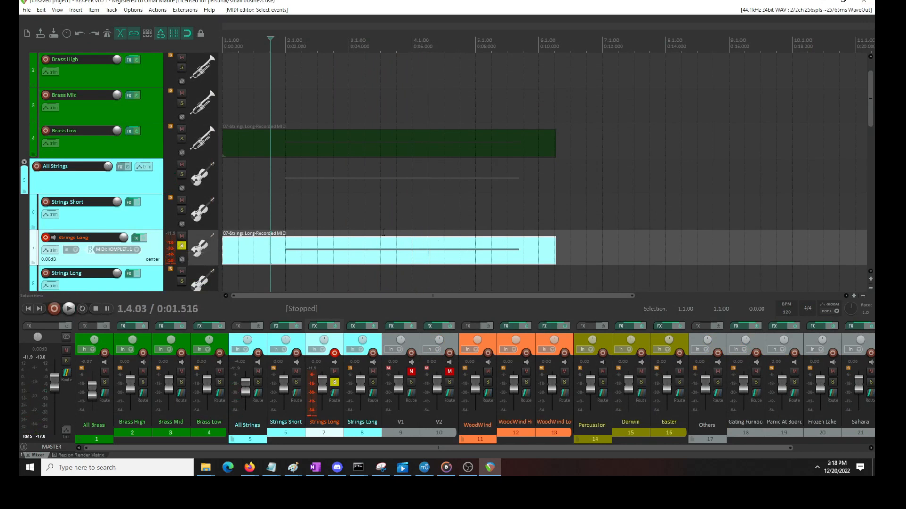
# Place the edit cursor at 1.4.00, unsolo Strings Long track 7, and play the strings and brass together
pyautogui.click(284, 141)
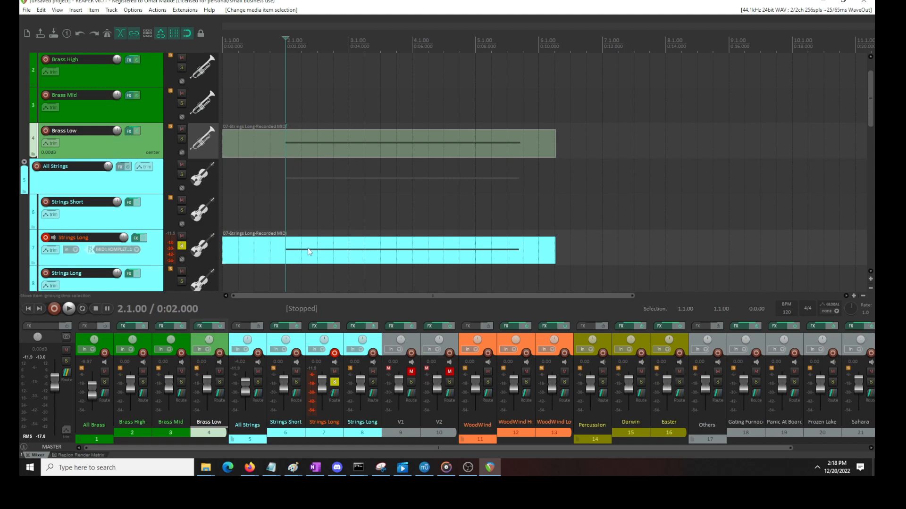
pyautogui.click(275, 111)
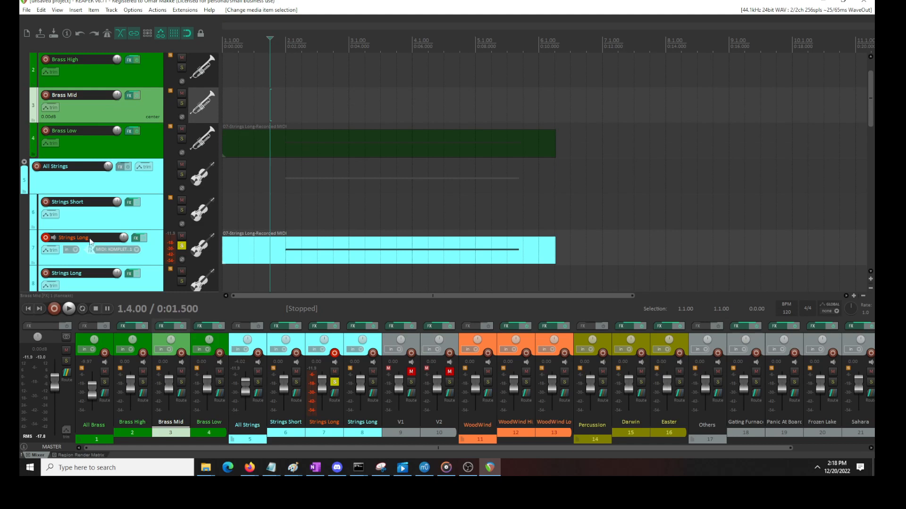
pyautogui.click(181, 246)
pyautogui.press('space')
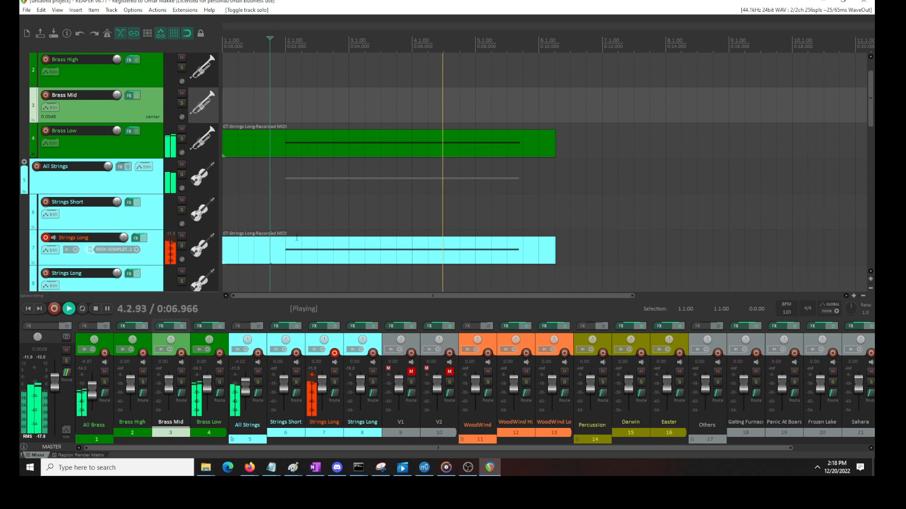
pyautogui.press('space')
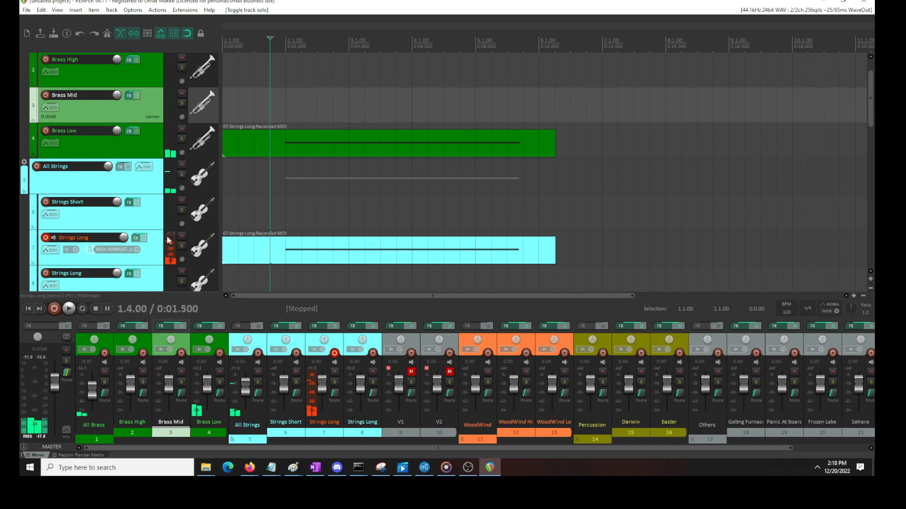
# Set the multi-use knob in track 7's HZStrings instrument to 1%, close its effects window, and play the layers
pyautogui.click(136, 238)
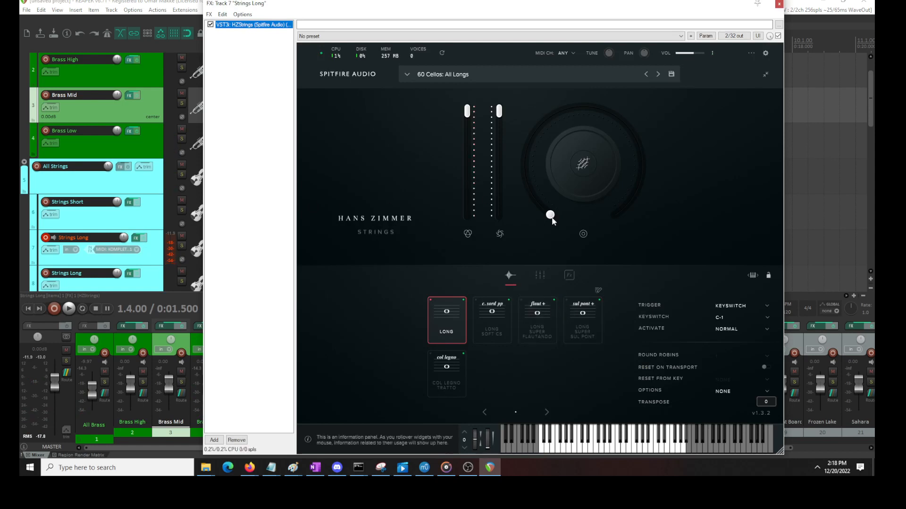
pyautogui.click(585, 163)
pyautogui.click(703, 147)
pyautogui.click(700, 178)
pyautogui.moveTo(635, 218); pyautogui.dragTo(626, 202)
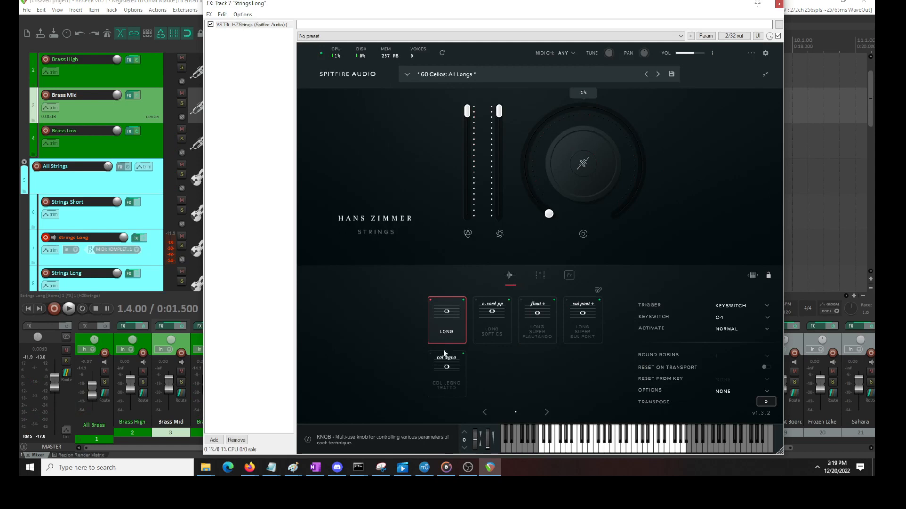
pyautogui.click(779, 4)
pyautogui.press('space')
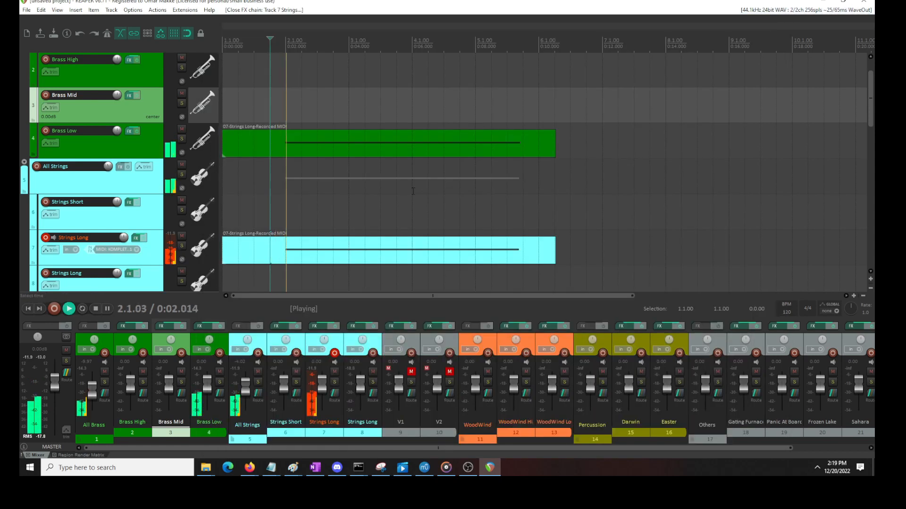
pyautogui.press('space')
# Move the Easy Mix distance toward Far in the Brass Low Kontakt instrument, close its window, and play both layers
pyautogui.click(129, 131)
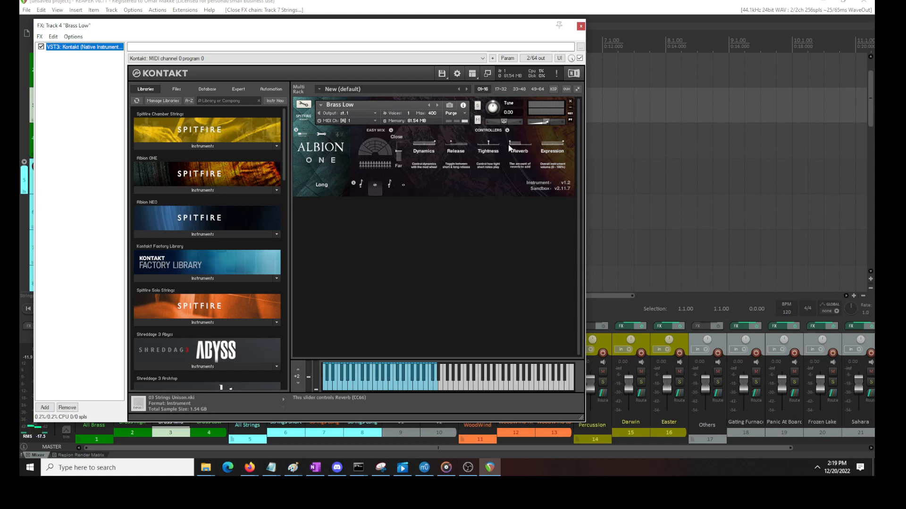
pyautogui.moveTo(399, 155)
pyautogui.mouseDown()
pyautogui.moveTo(399, 144)
pyautogui.moveTo(396, 163)
pyautogui.mouseUp()
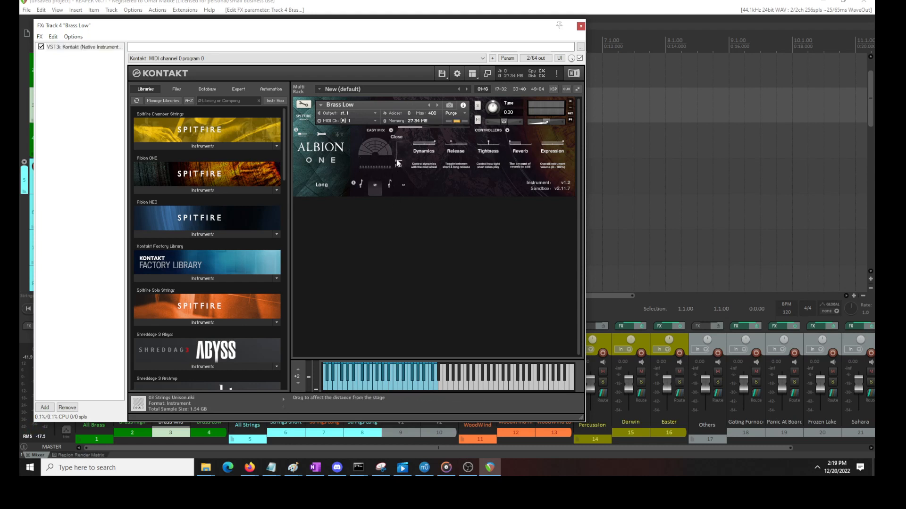
pyautogui.click(581, 26)
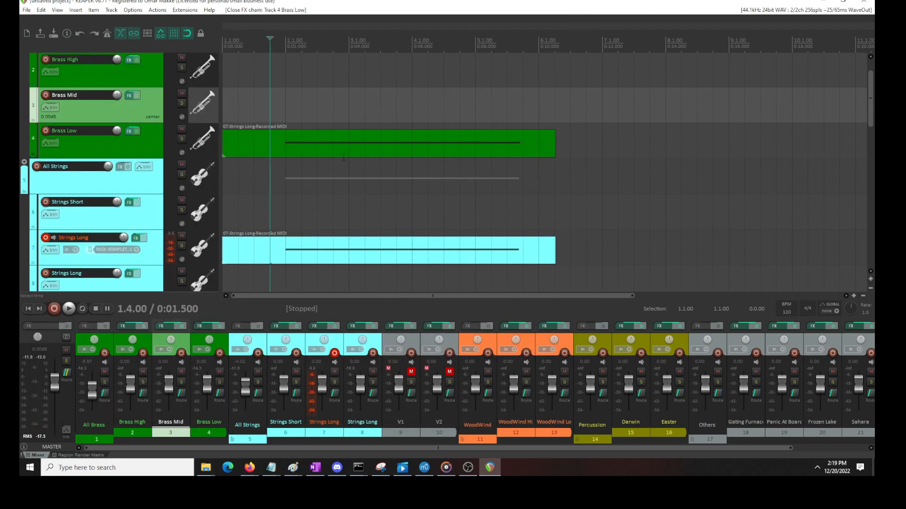
pyautogui.press('space')
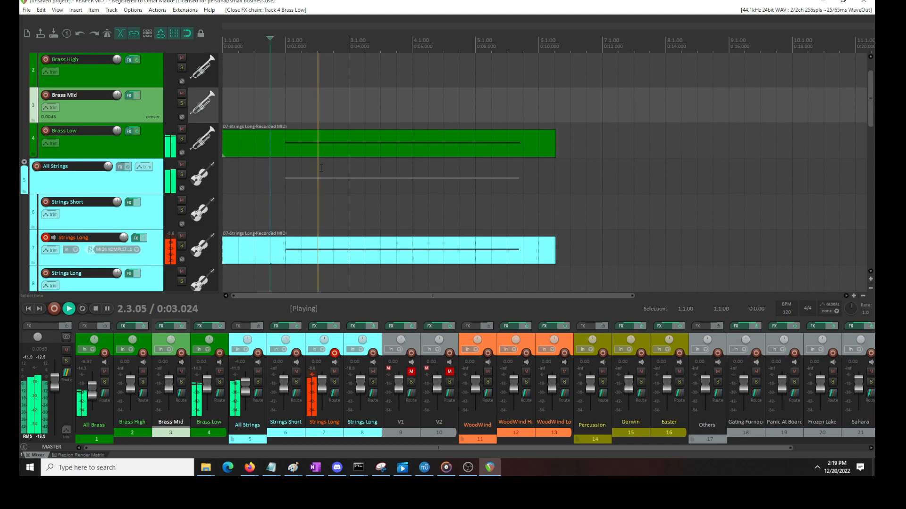
# Switch the microphone signal in track 7's HZStrings instrument from Tree to Amb, close its window, and play both layers
pyautogui.press('space')
pyautogui.click(136, 242)
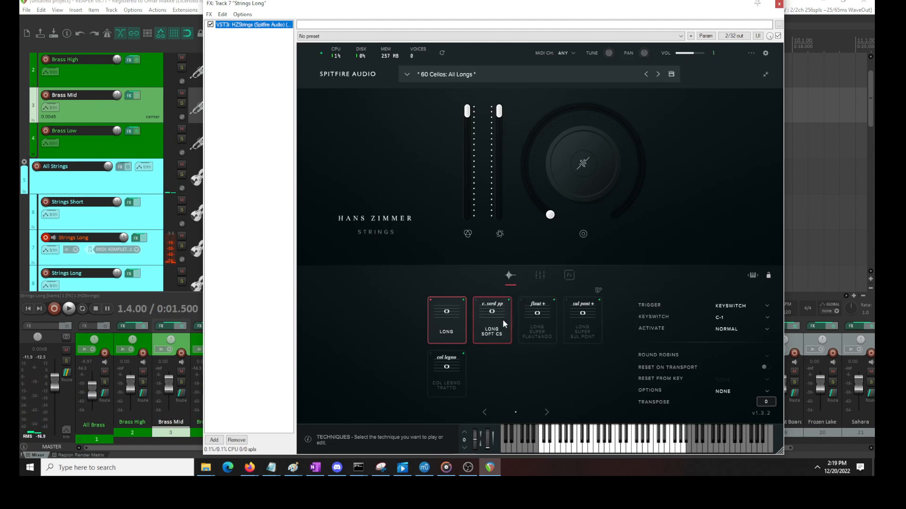
pyautogui.click(540, 276)
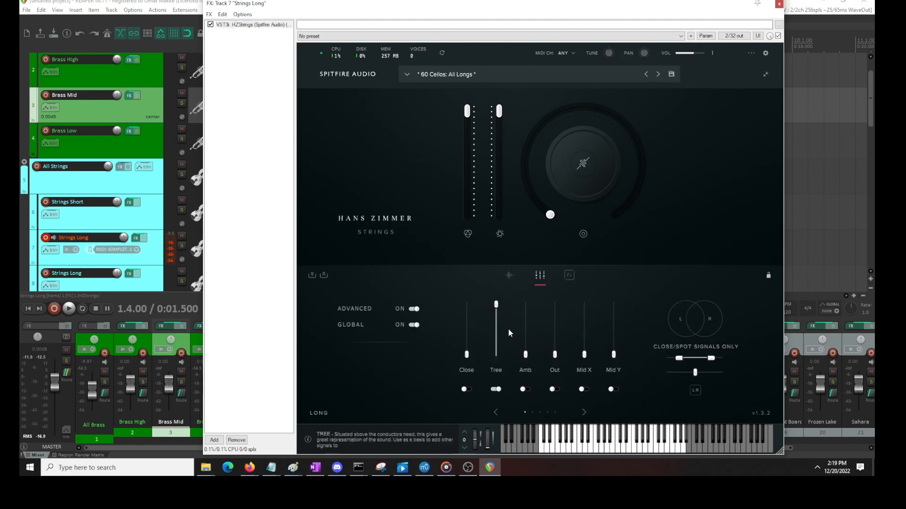
pyautogui.click(496, 390)
pyautogui.click(525, 389)
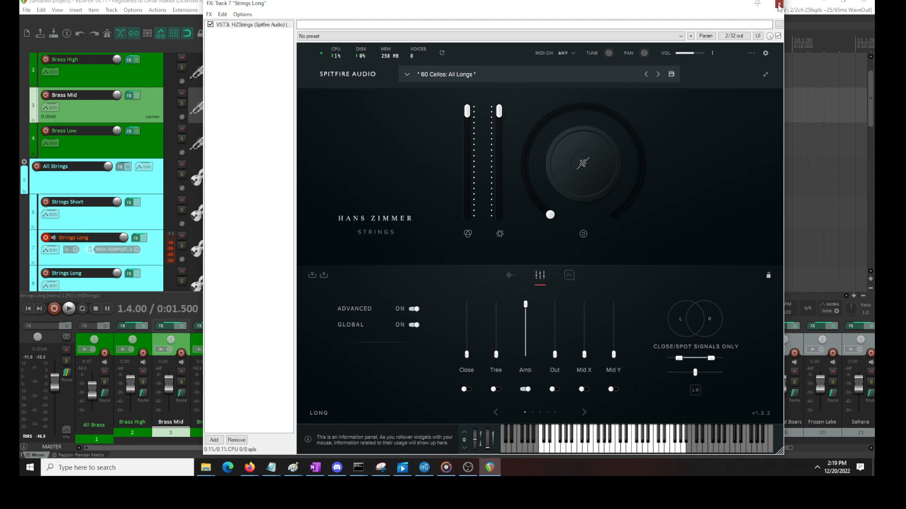
pyautogui.click(779, 5)
pyautogui.press('space')
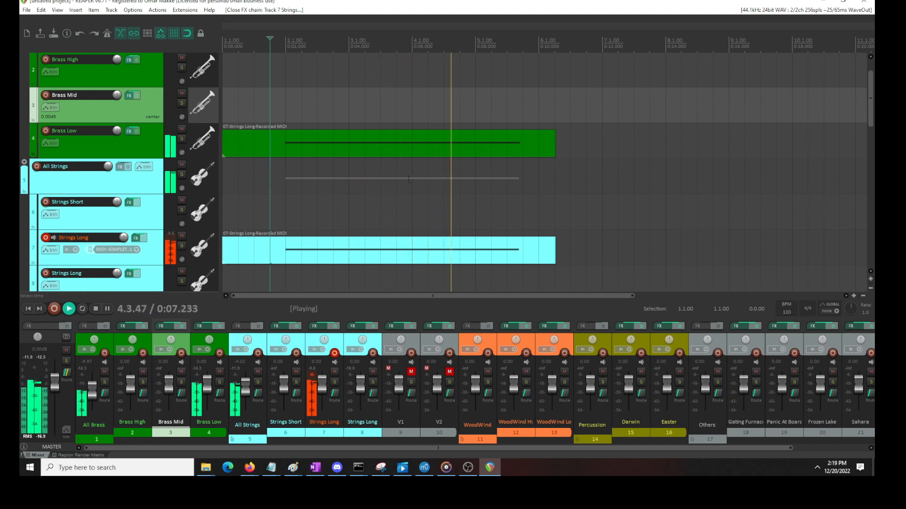
pyautogui.press('space')
pyautogui.press('space')
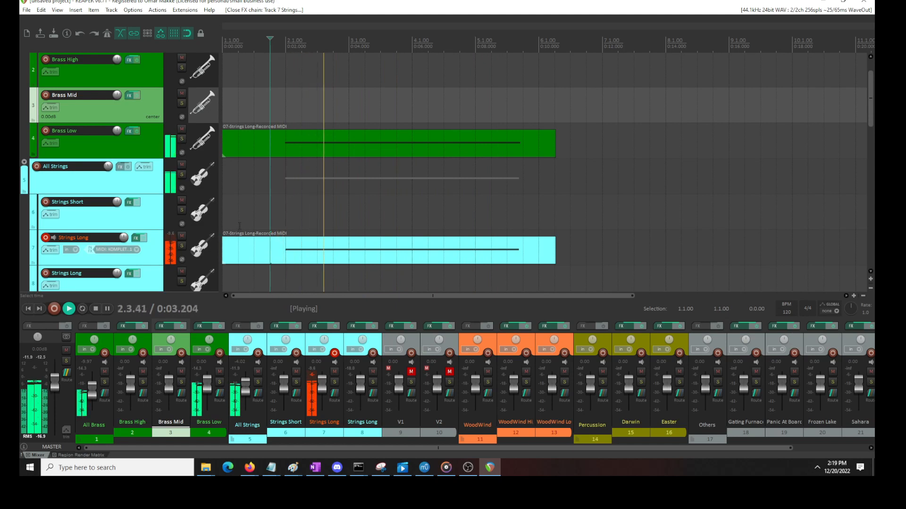
pyautogui.press('space')
# Open track 7's MIDI item, move the F2 note slightly before bar 2, and play from just before it
pyautogui.doubleClick(286, 251)
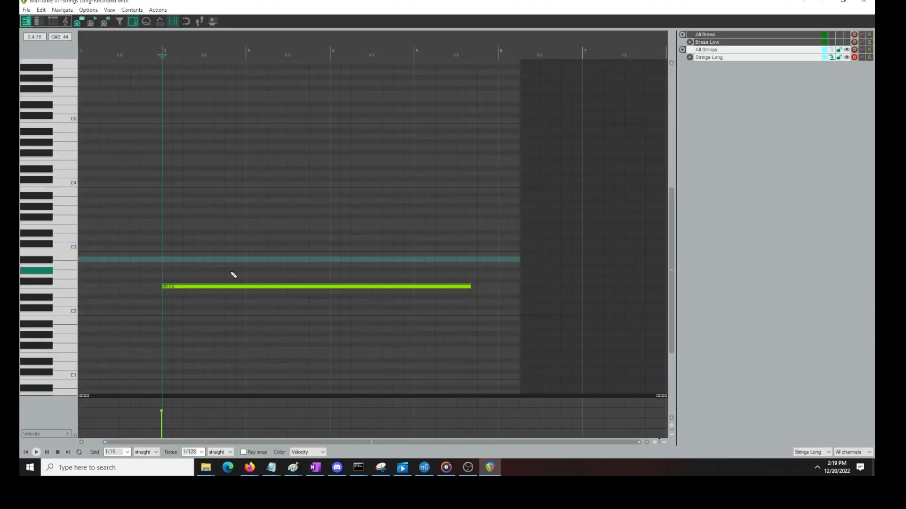
pyautogui.click(191, 289)
pyautogui.click(148, 254)
pyautogui.press('space')
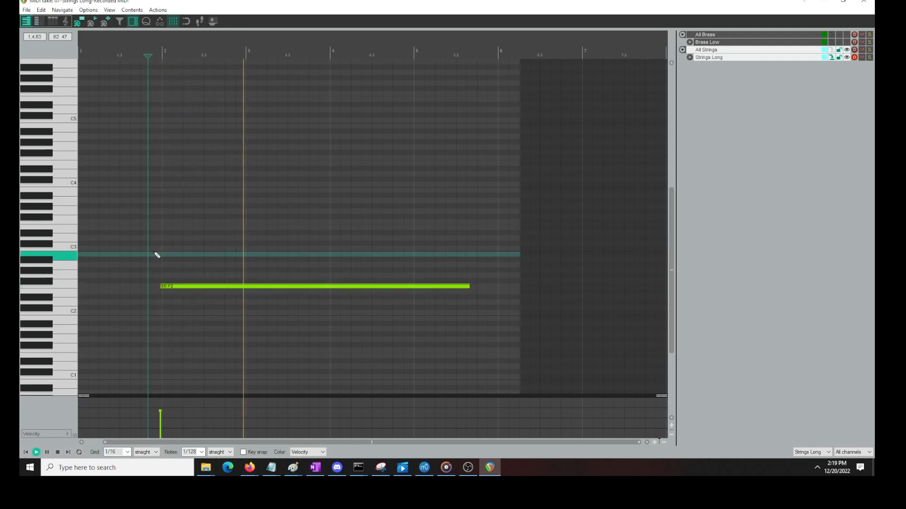
pyautogui.press('space')
# Lower the F2 note's velocity, shift its start slightly past bar 2, and play the result
pyautogui.moveTo(171, 285); pyautogui.dragTo(172, 299)
pyautogui.click(171, 286)
pyautogui.press('space')
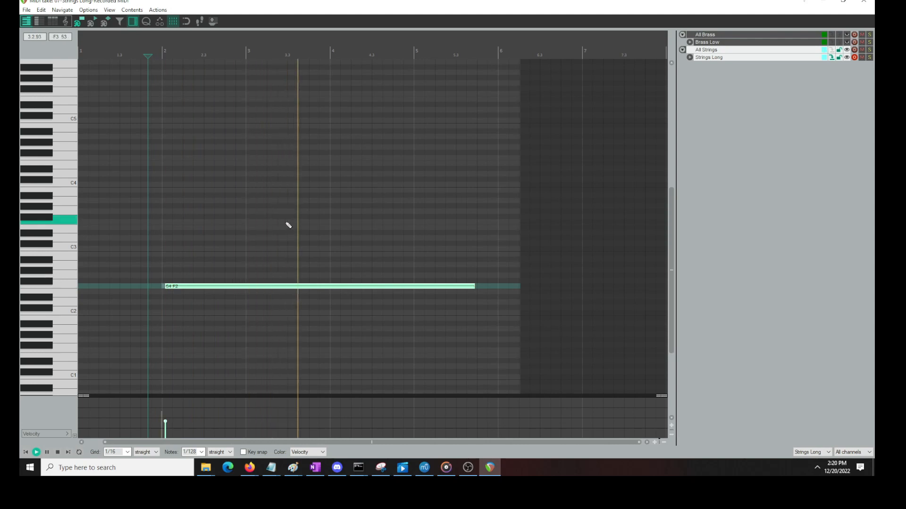
pyautogui.press('space')
# Nudge the F2 note slightly earlier toward the start of bar 2, play it, and close the MIDI editor
pyautogui.moveTo(174, 289); pyautogui.dragTo(173, 288)
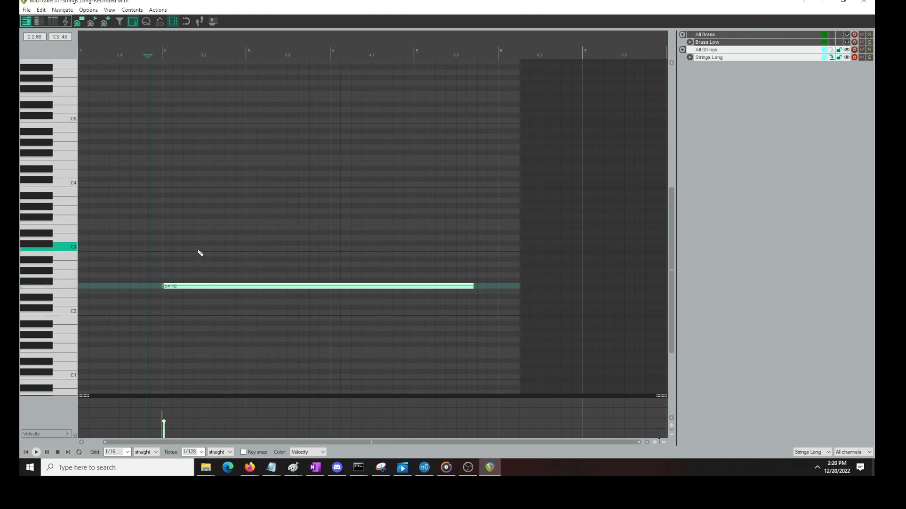
pyautogui.press('space')
pyautogui.press('space')
pyautogui.click(861, 3)
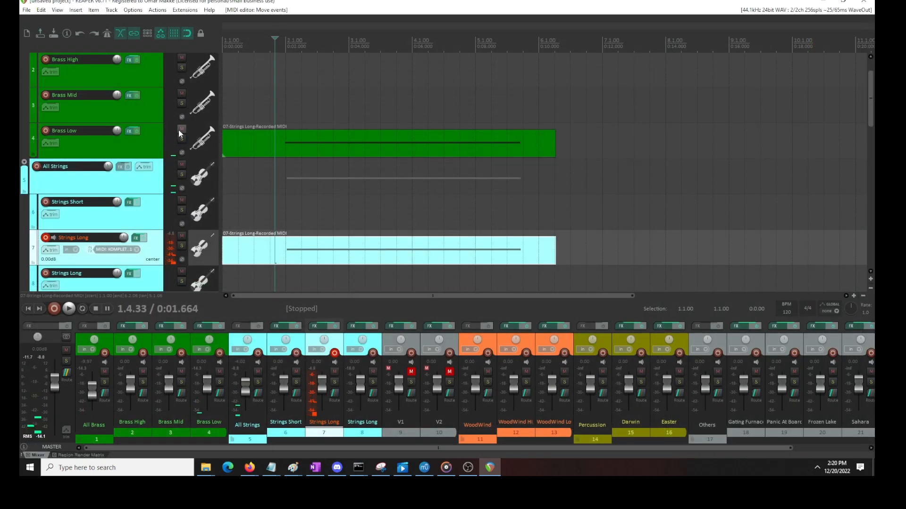
# Compare the layers separately by playing the strings with Brass Low muted and playing Brass Low soloed and unmuted
pyautogui.click(181, 129)
pyautogui.press('space')
pyautogui.press('space')
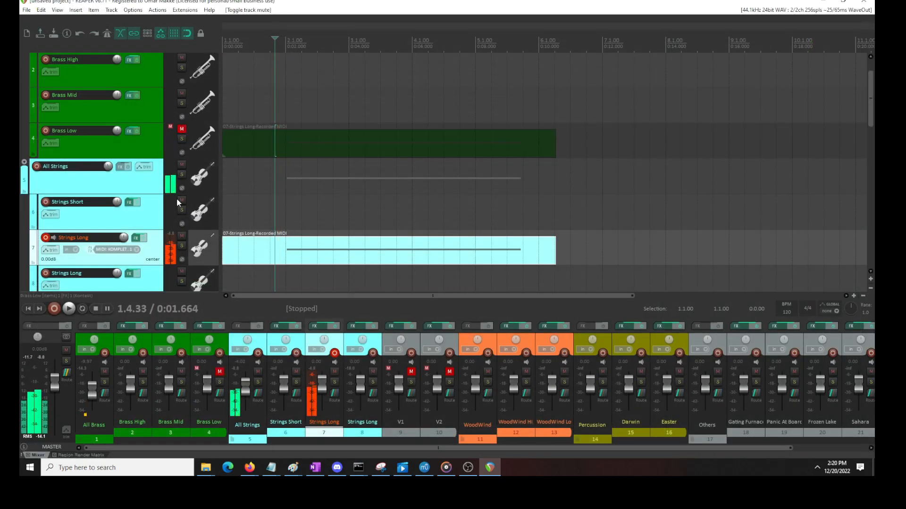
pyautogui.click(182, 139)
pyautogui.press('space')
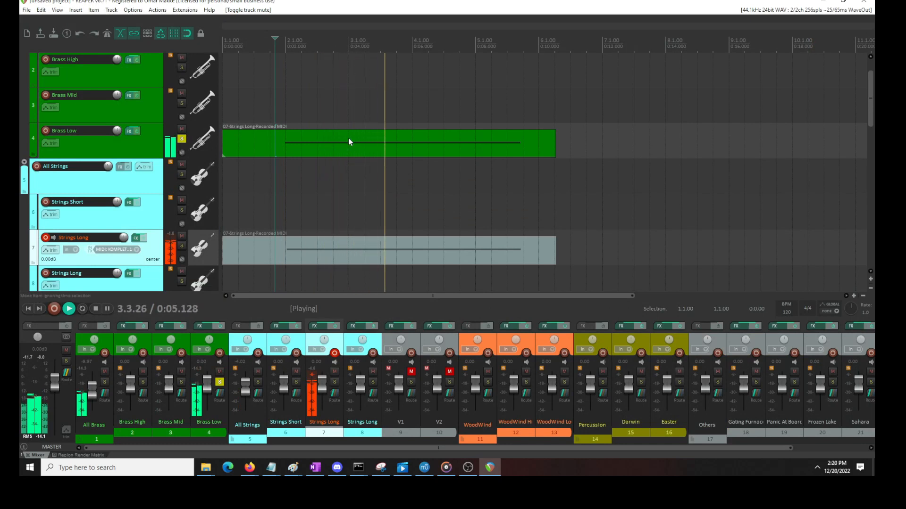
pyautogui.press('space')
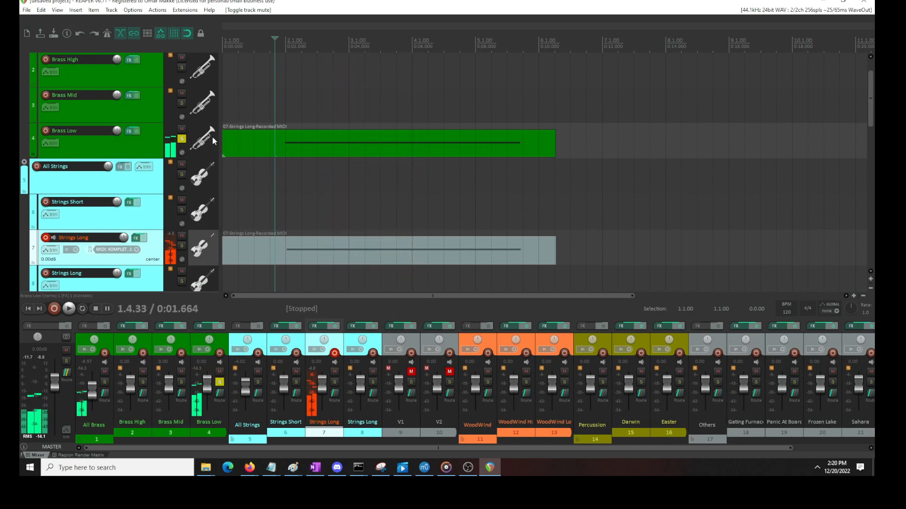
# Unsolo the Brass Low track and play the strings and low brass together
pyautogui.click(182, 139)
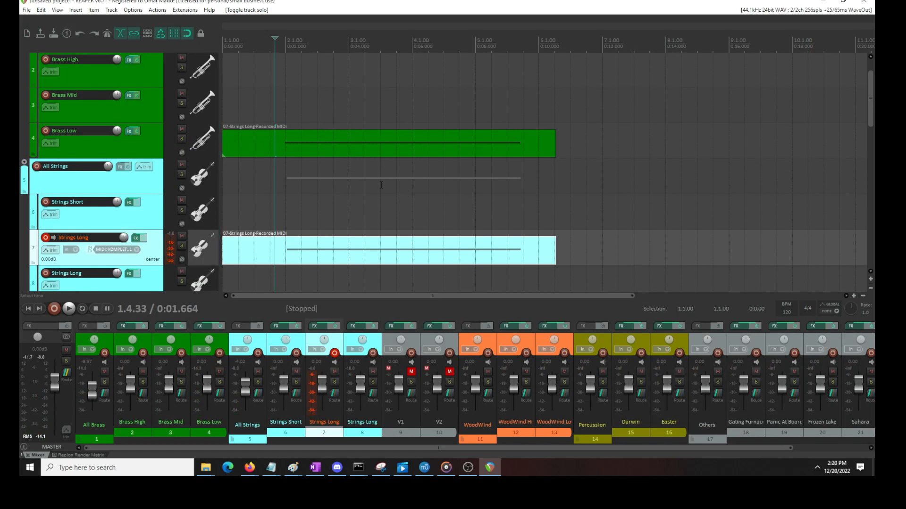
pyautogui.press('space')
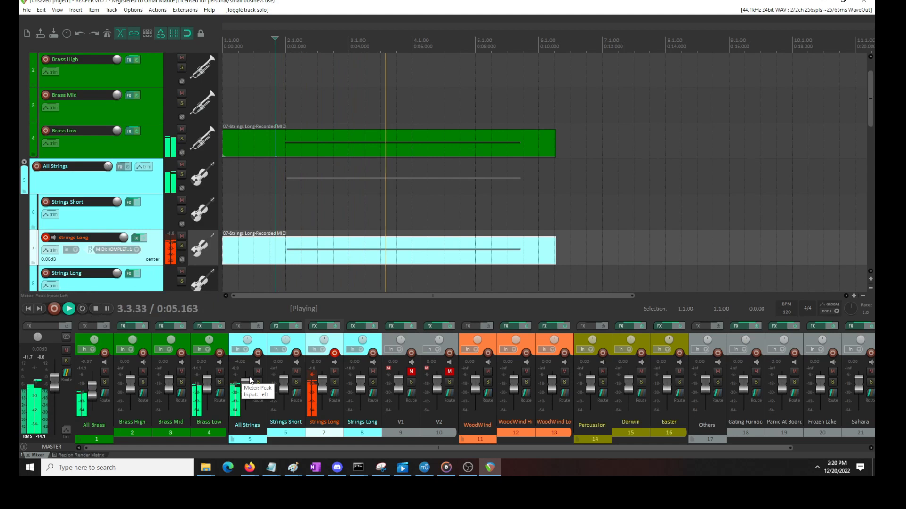
pyautogui.press('space')
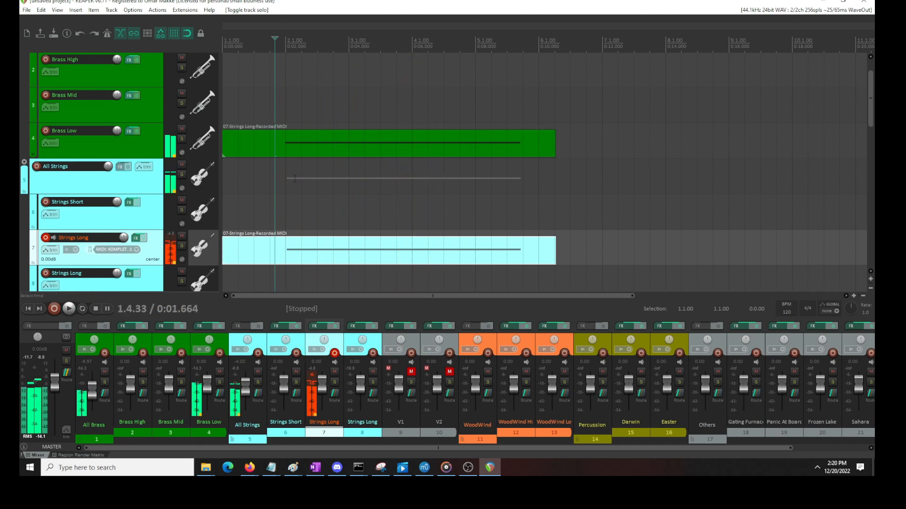